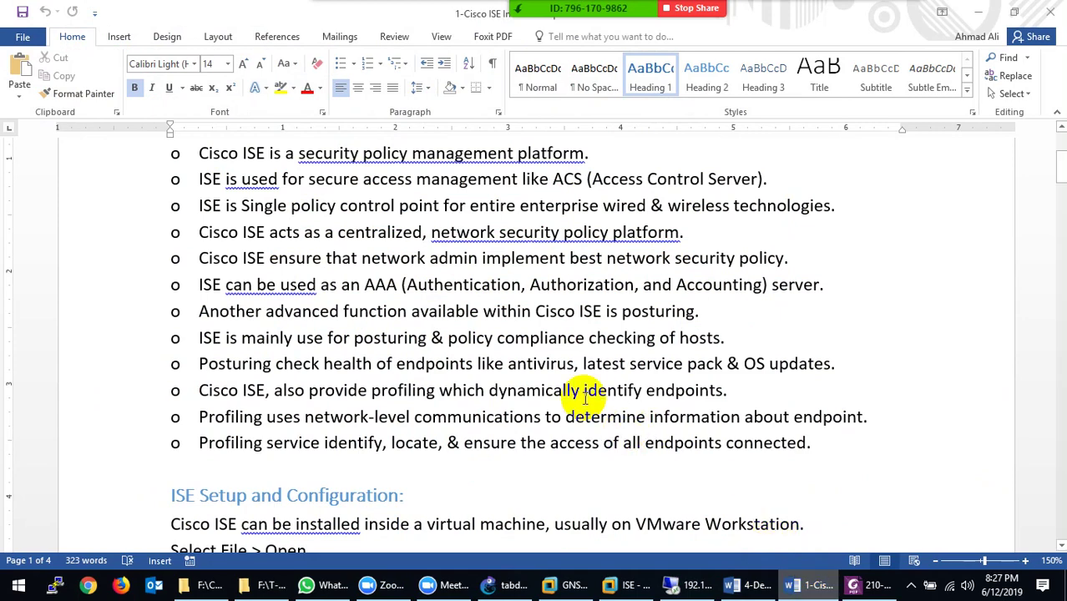
Scroll the Word notes past the Cisco ISE overview bullets to the ISE Setup and Configuration section
scroll(585, 399, up, 3)
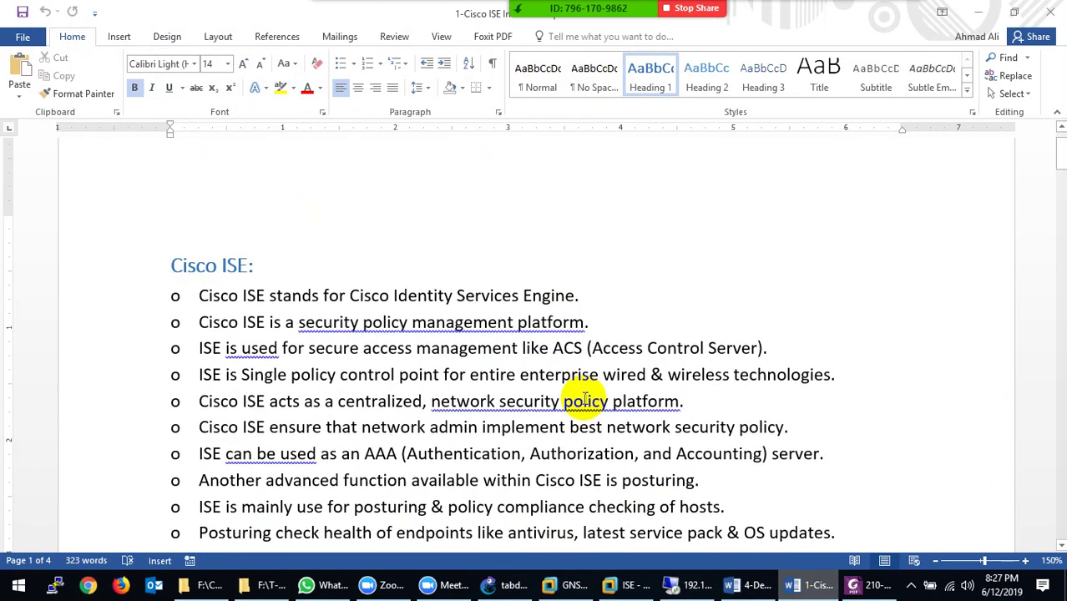
scroll(584, 400, down, 1)
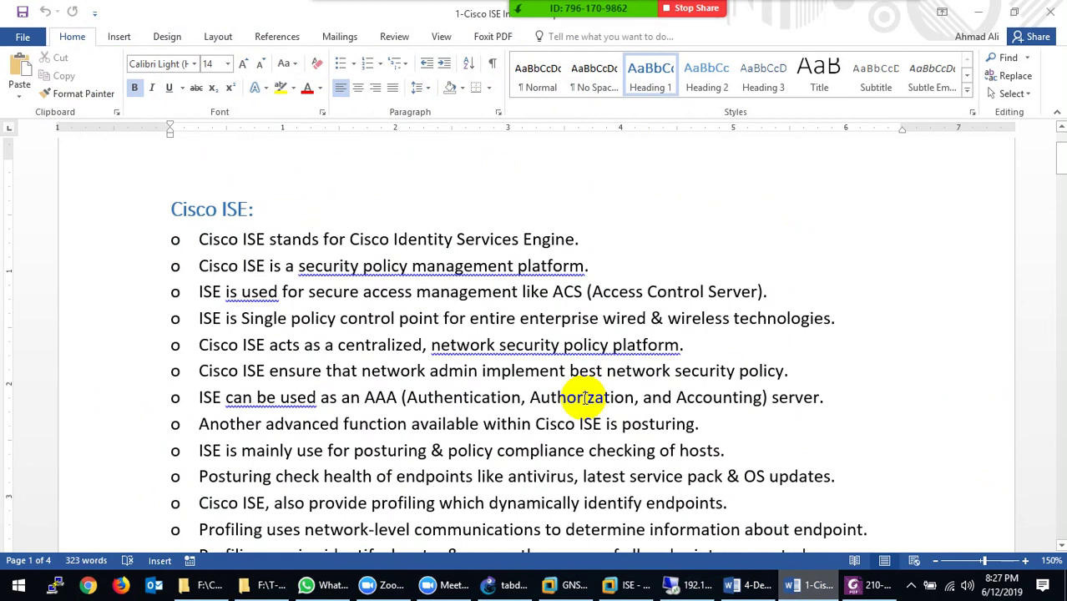
scroll(585, 397, down, 3)
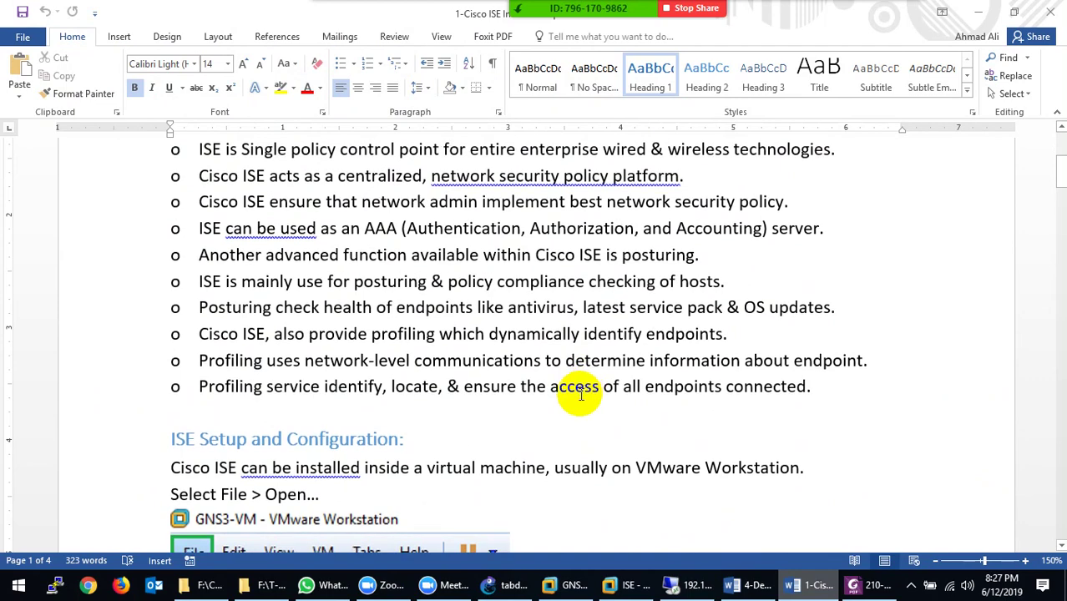
scroll(582, 395, down, 3)
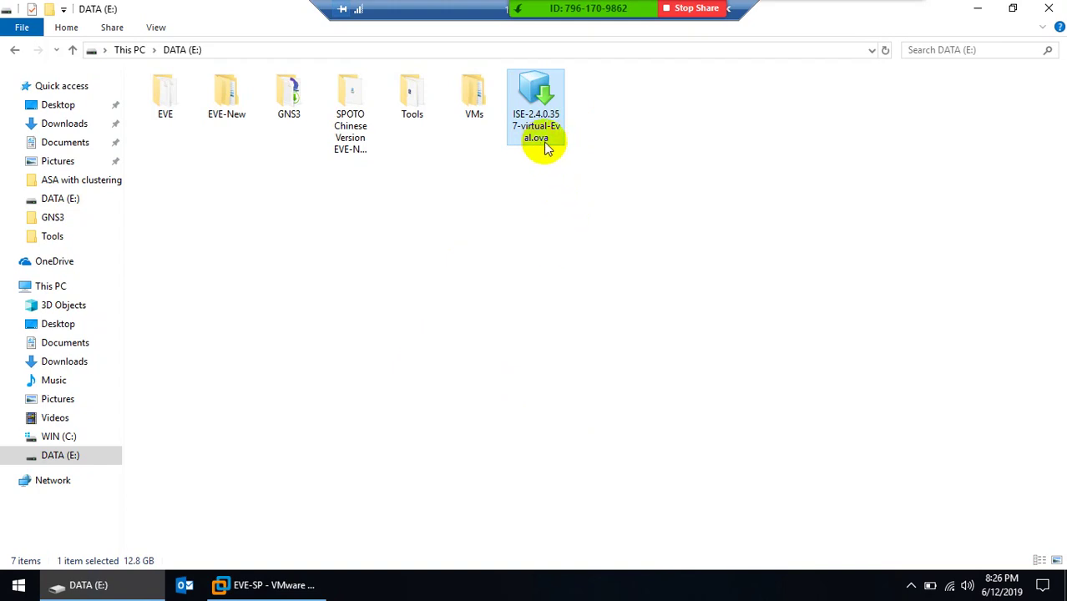
Open ISE-2.4.0.357-virtual-Eval.ova from the DATA (E:) drive in VMware Workstation for import
click(274, 586)
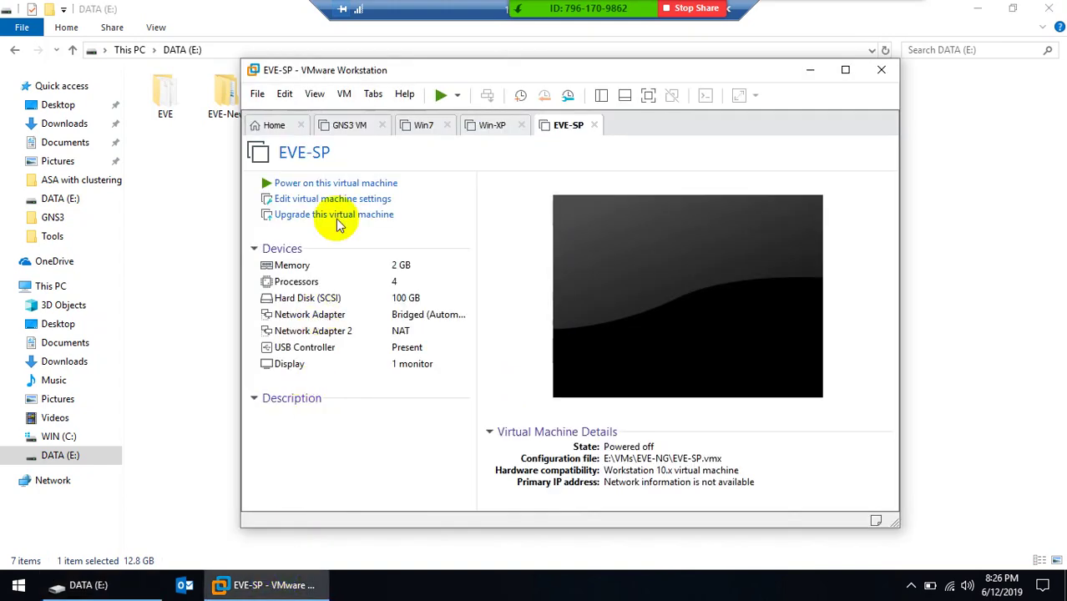
click(259, 94)
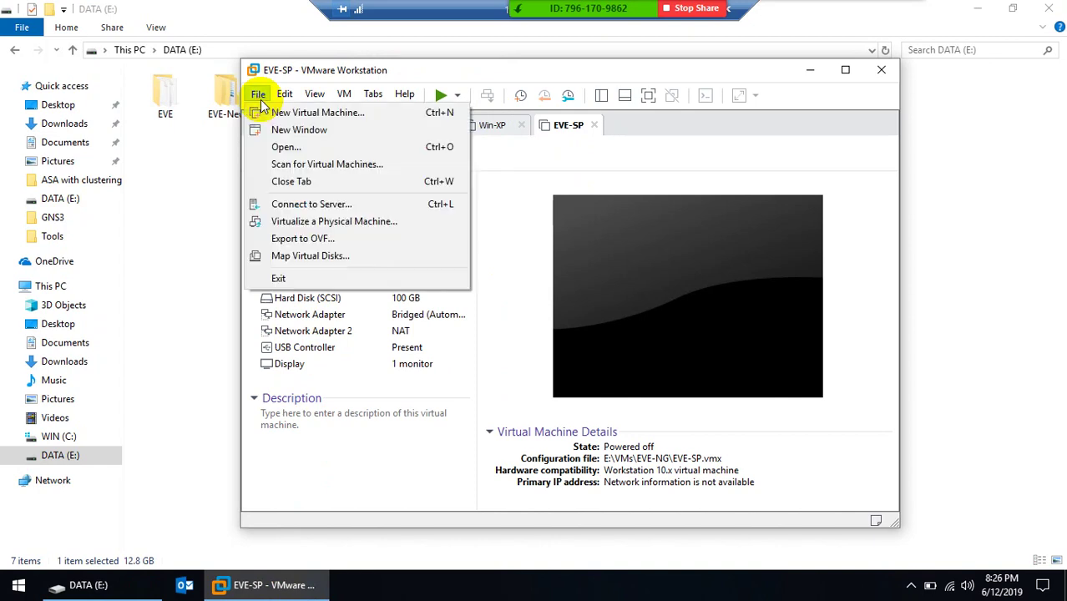
click(275, 147)
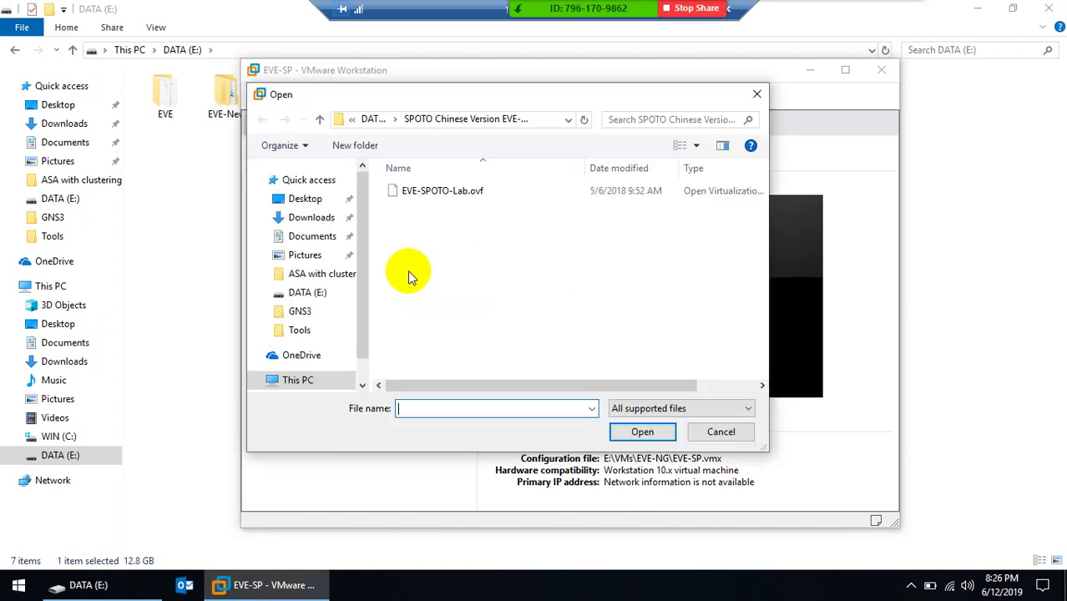
click(372, 120)
click(306, 367)
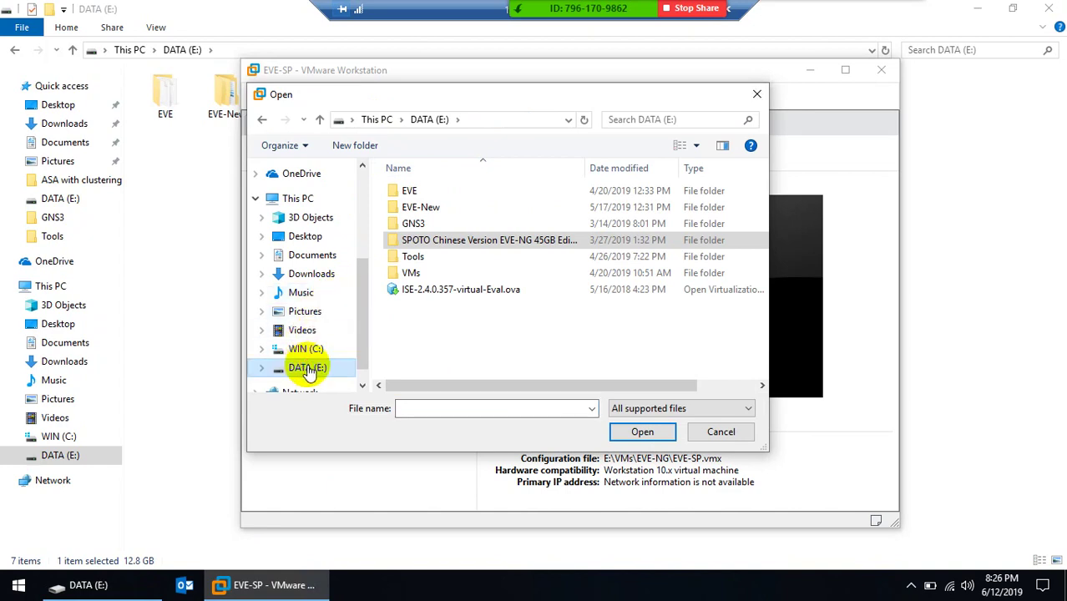
click(457, 294)
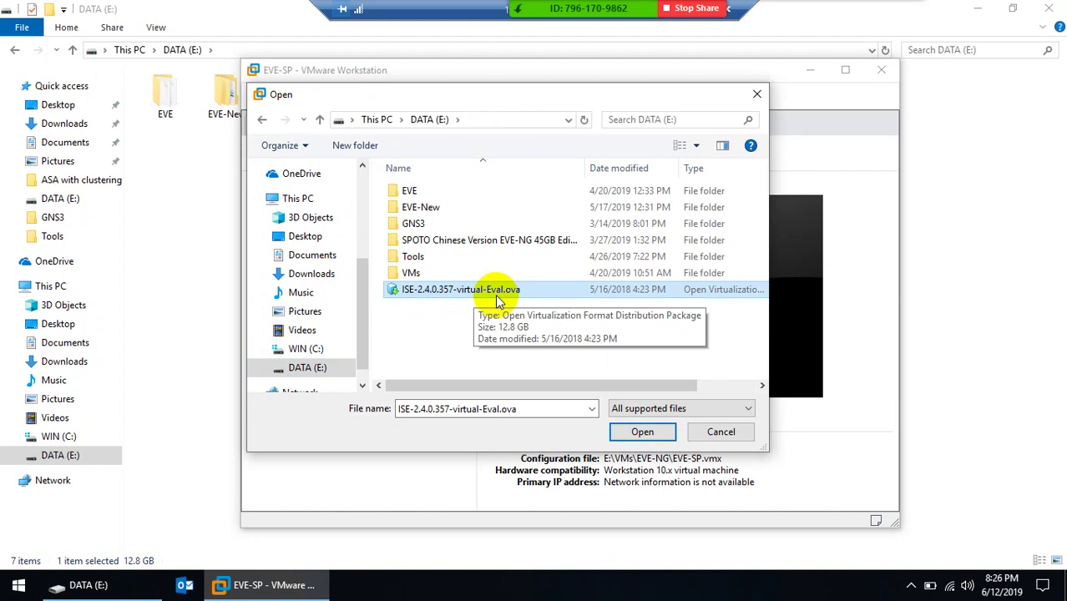
click(642, 430)
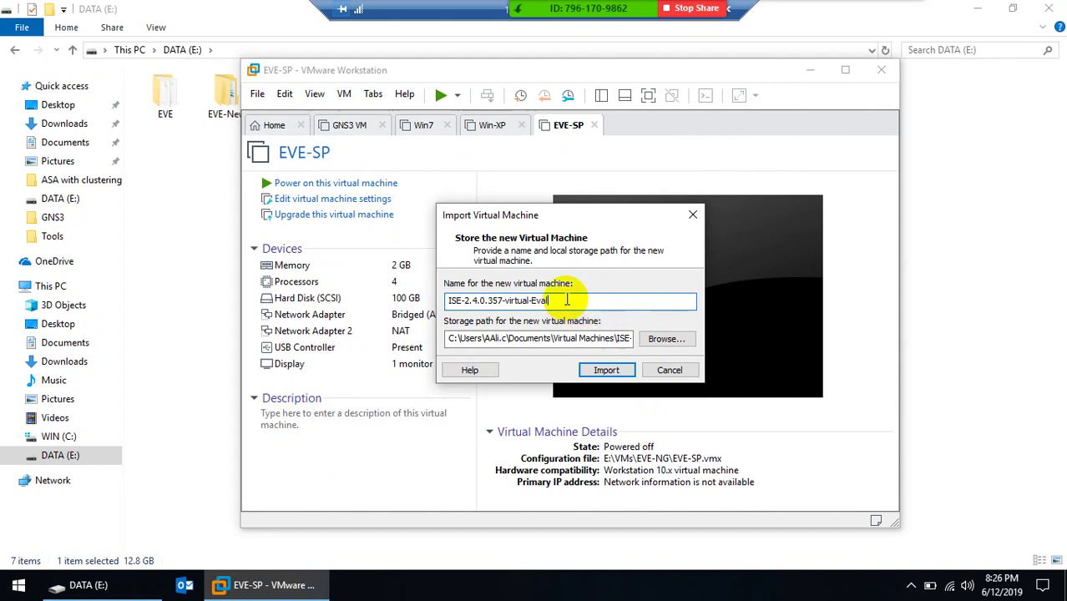
Import the appliance as virtual machine ISE-2 and restore the remote desktop window
key(BackSpace)
key(BackSpace)
key(BackSpace)
key(BackSpace)
key(BackSpace)
key(BackSpace)
key(BackSpace)
key(BackSpace)
key(BackSpace)
key(BackSpace)
key(BackSpace)
key(BackSpace)
key(BackSpace)
key(BackSpace)
key(BackSpace)
key(BackSpace)
key(BackSpace)
key(BackSpace)
key(BackSpace)
key(BackSpace)
click(607, 370)
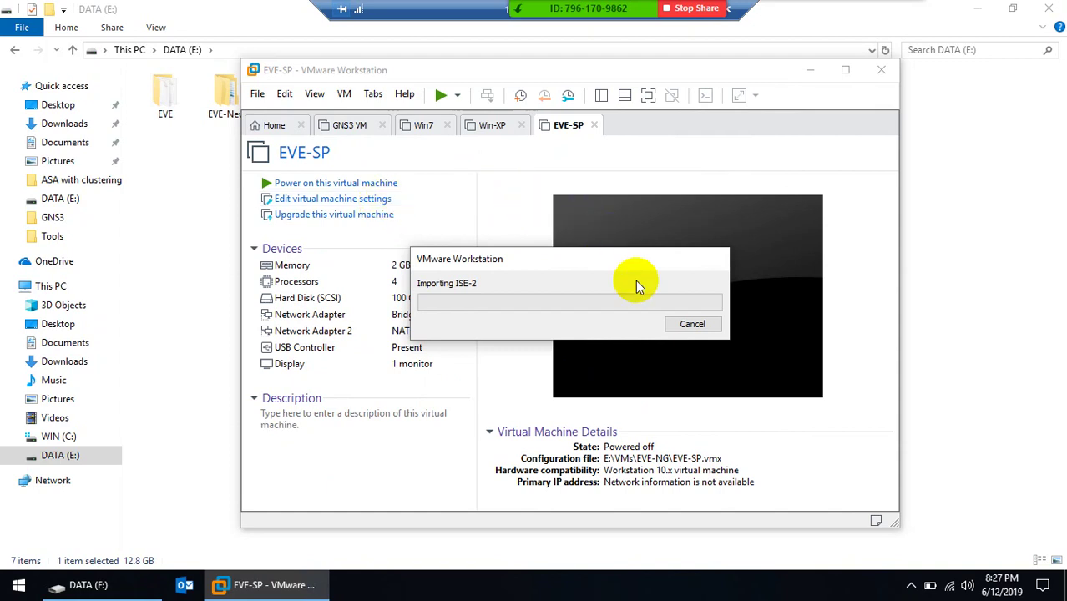
double_click(422, 10)
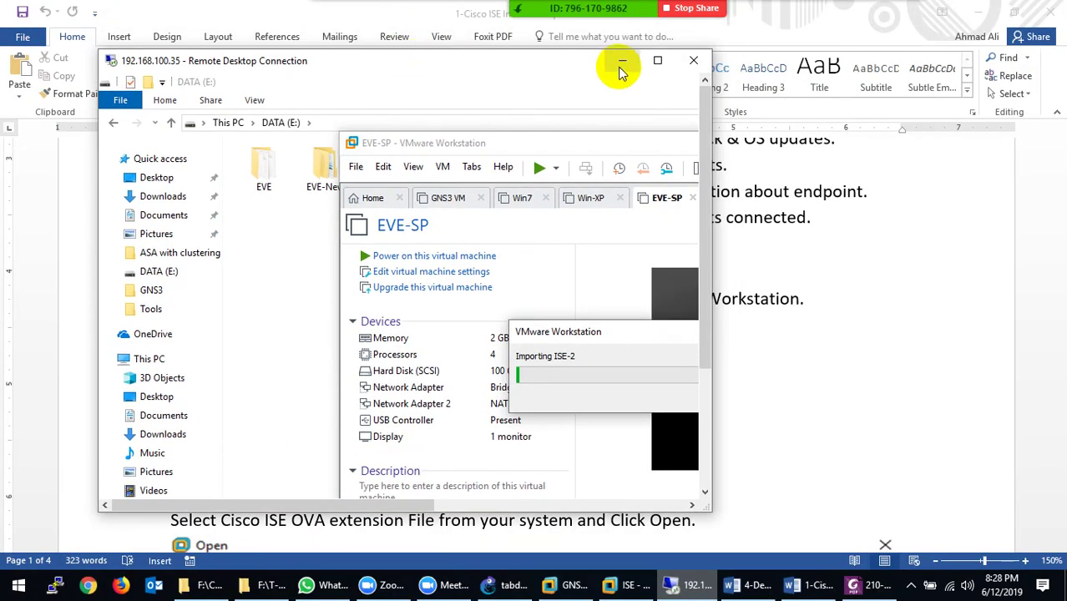
Minimize the remote session and scroll the Word guide to the ISE-2 network adapter removal steps
click(622, 66)
scroll(442, 352, down, 3)
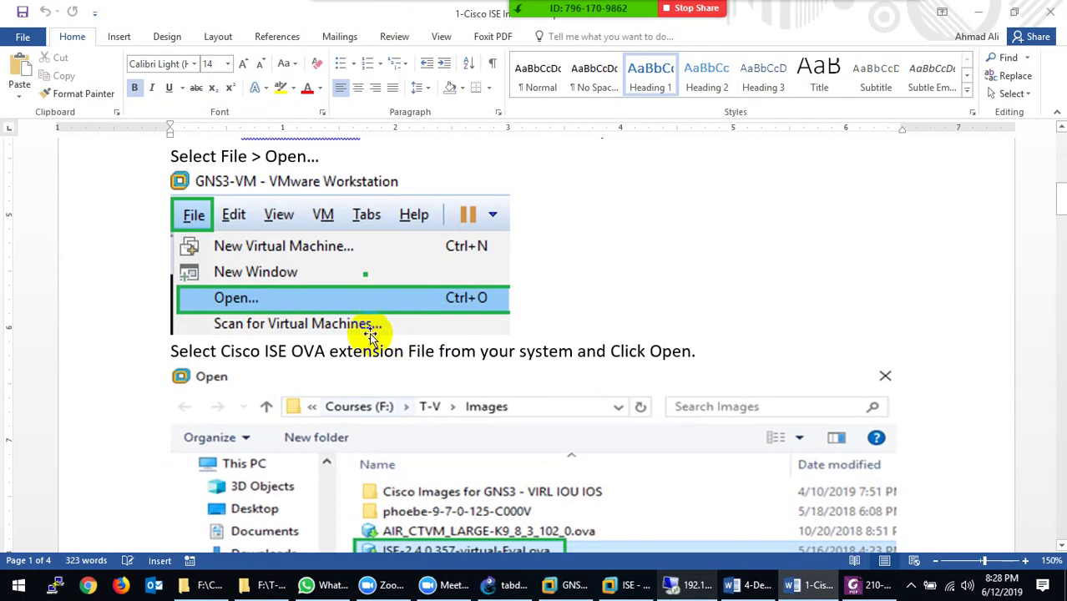
scroll(191, 215, down, 1)
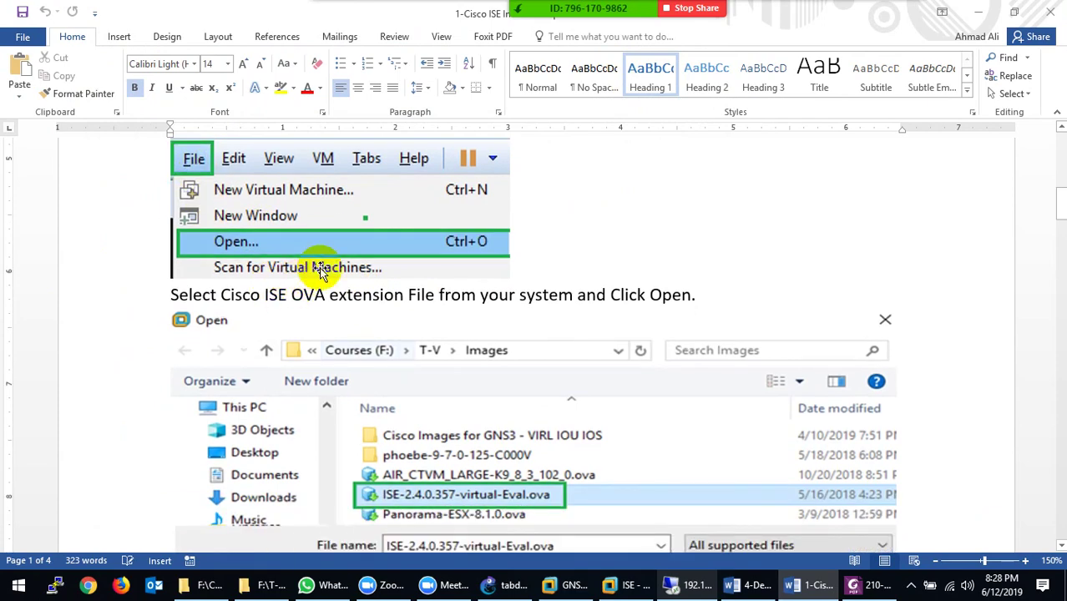
scroll(305, 276, down, 3)
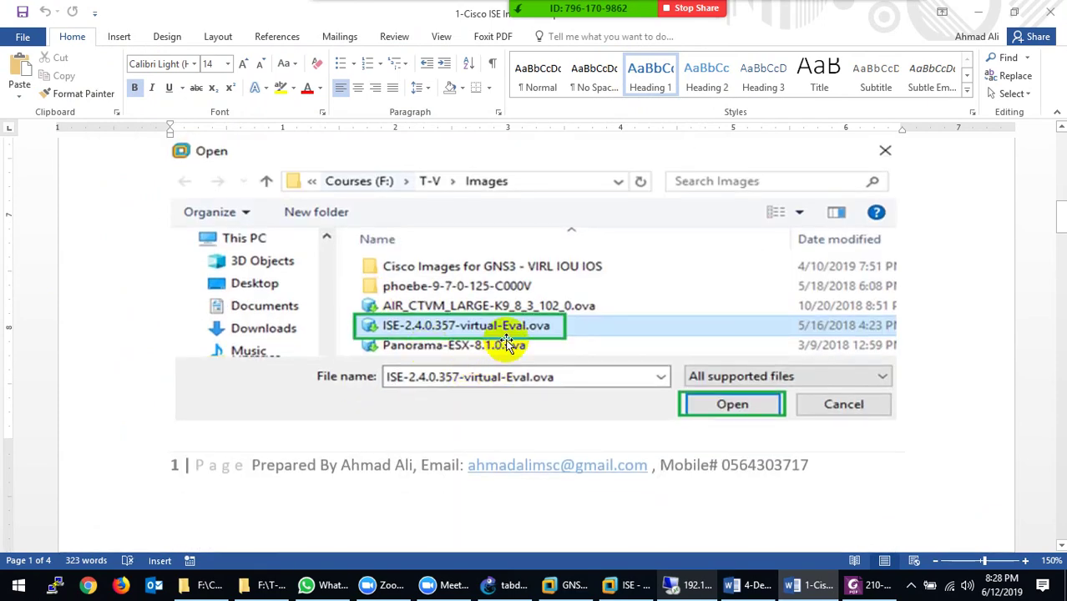
scroll(506, 344, down, 10)
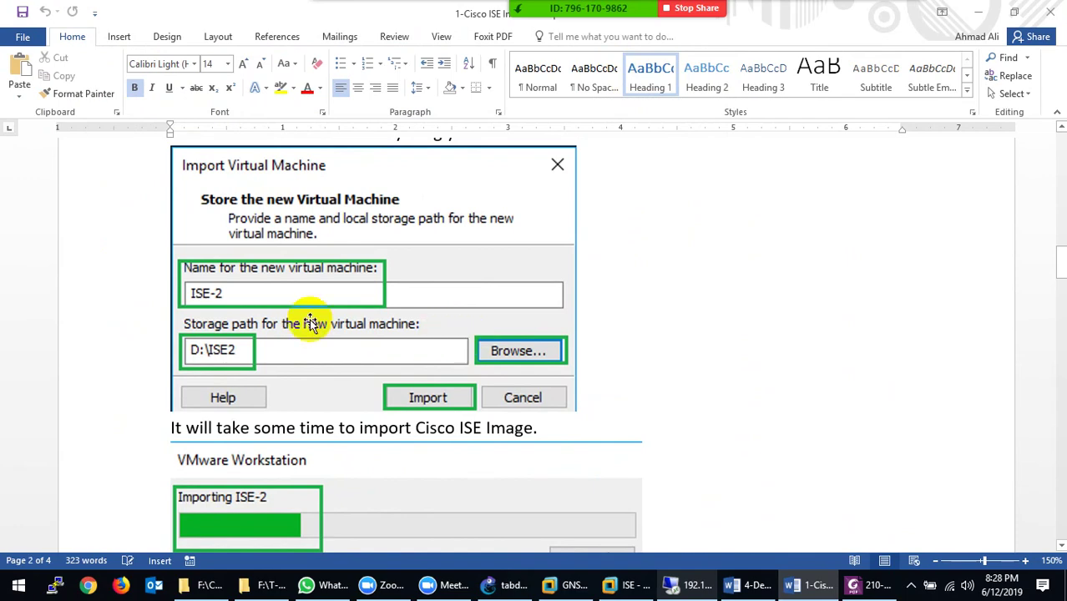
scroll(262, 306, down, 2)
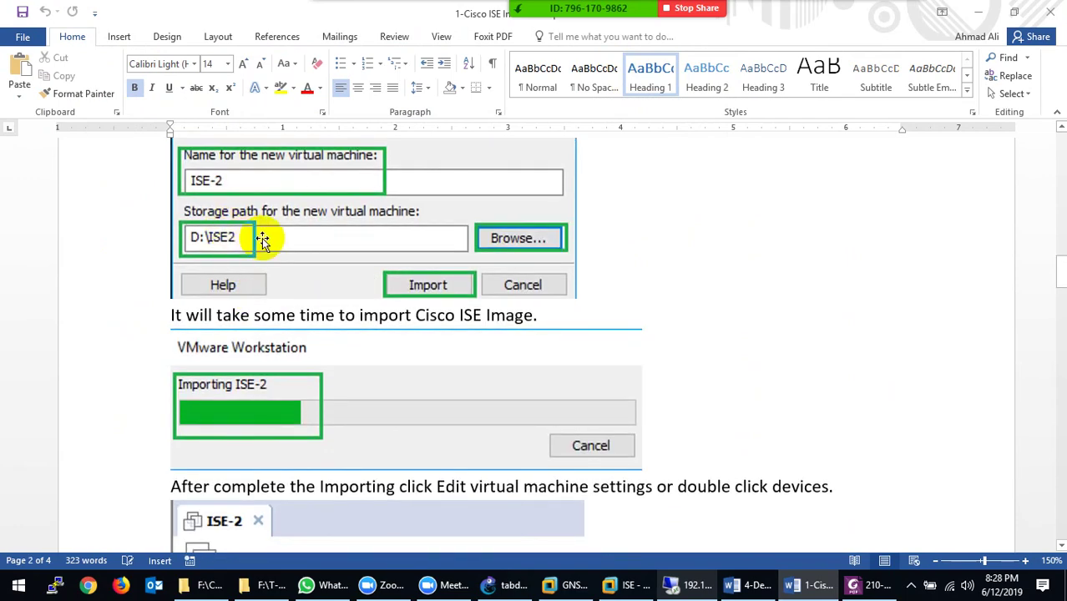
scroll(305, 269, down, 3)
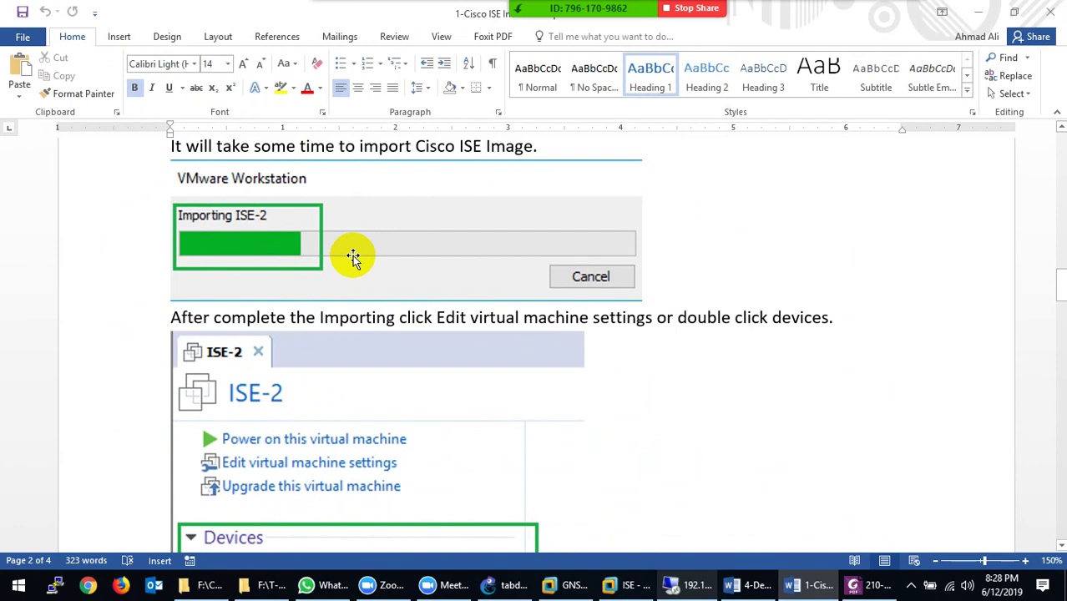
scroll(363, 255, down, 2)
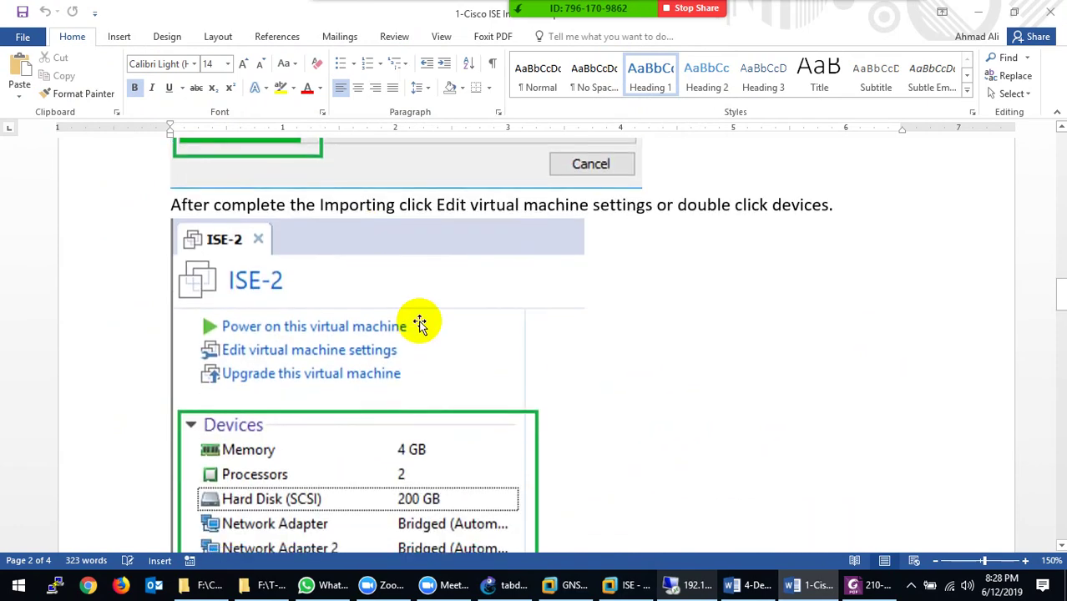
scroll(416, 317, down, 2)
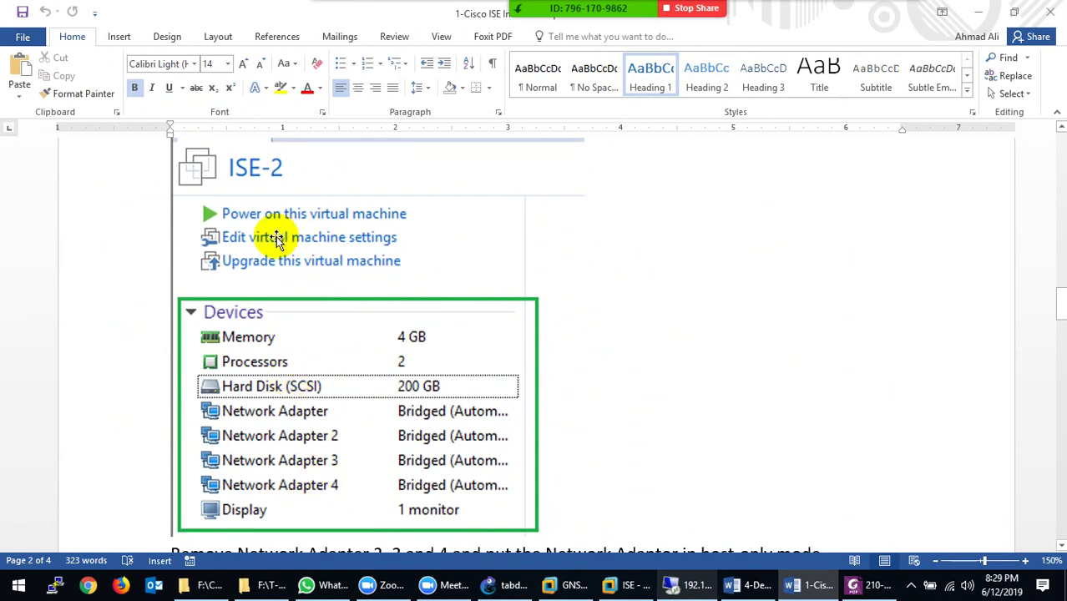
scroll(330, 241, down, 5)
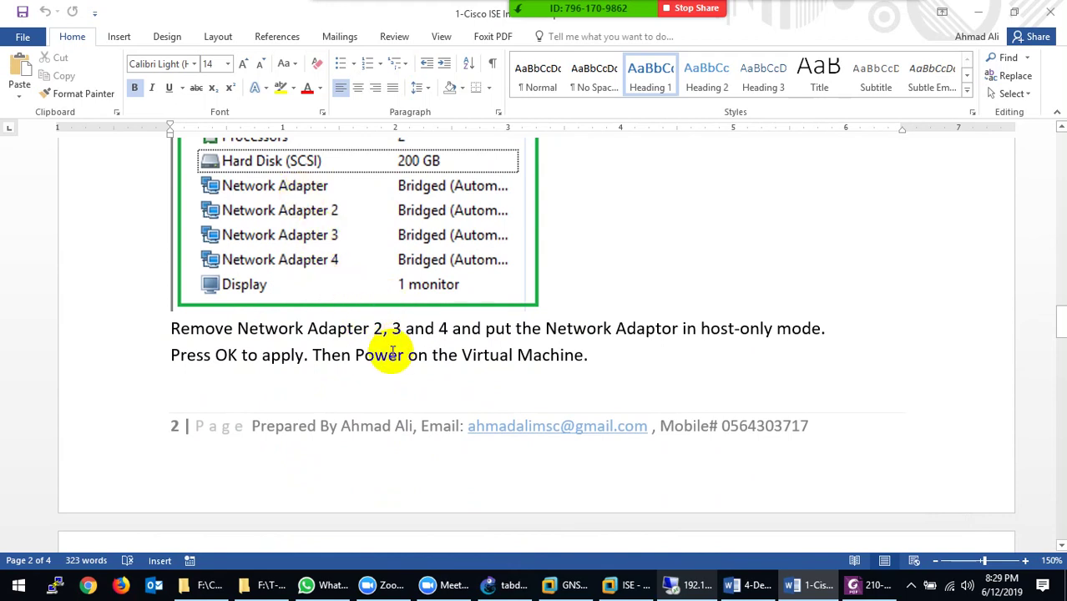
scroll(393, 255, up, 1)
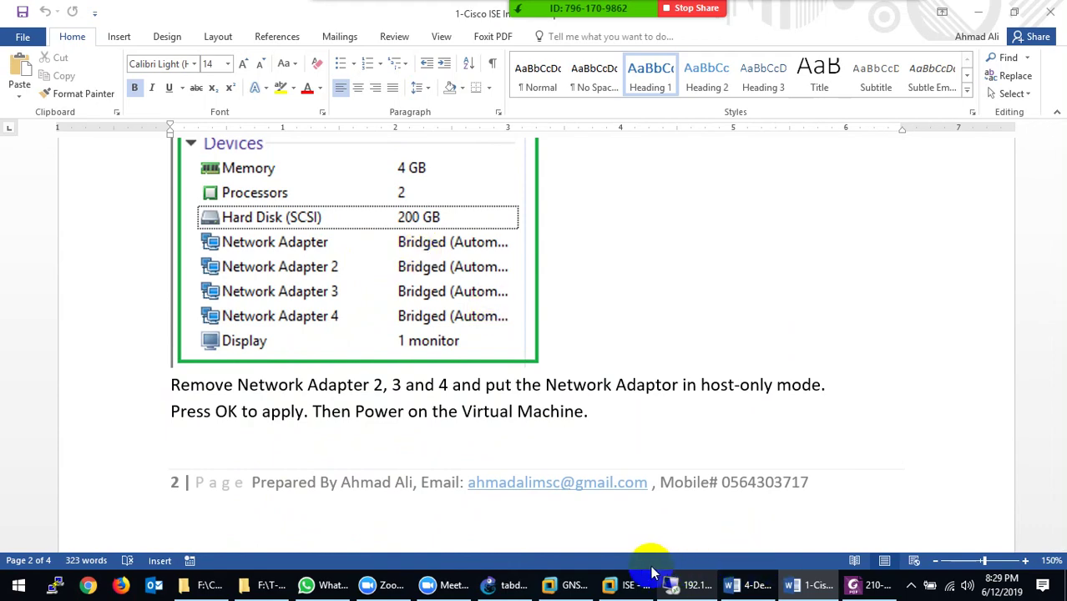
click(633, 585)
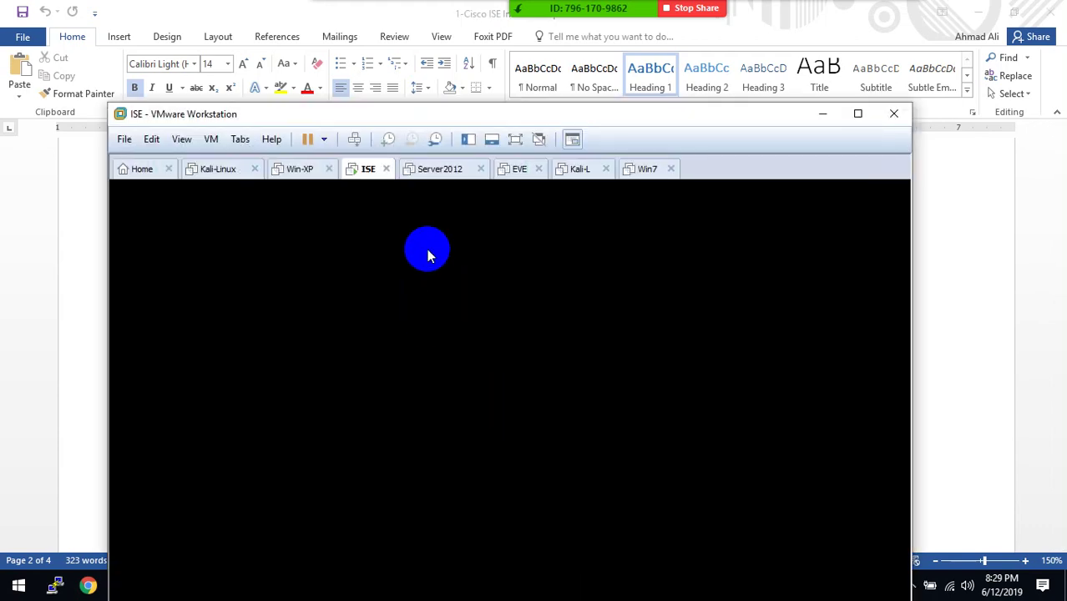
right_click(359, 173)
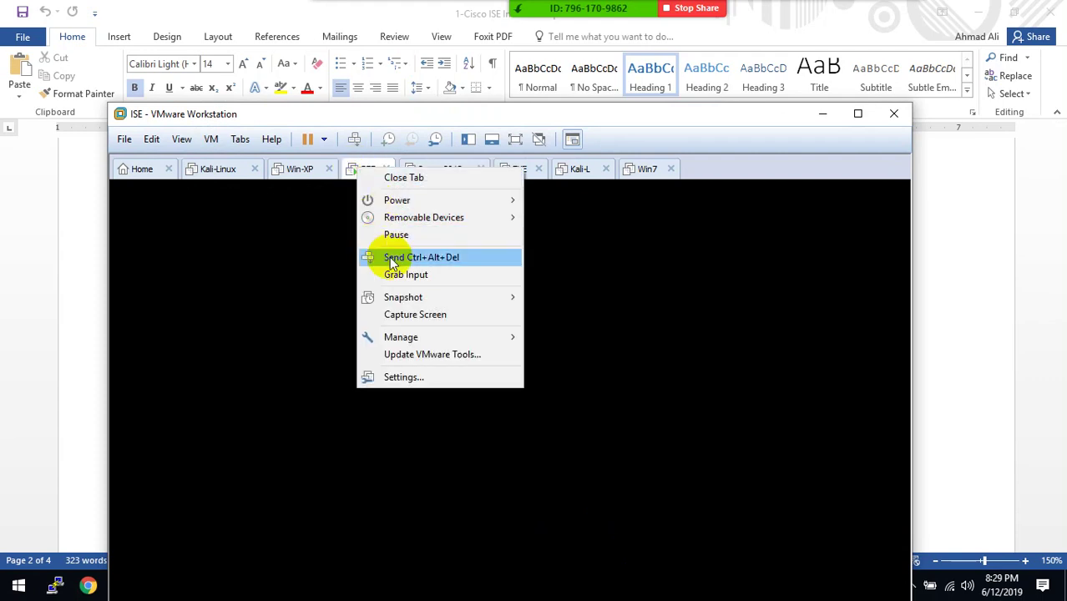
click(398, 380)
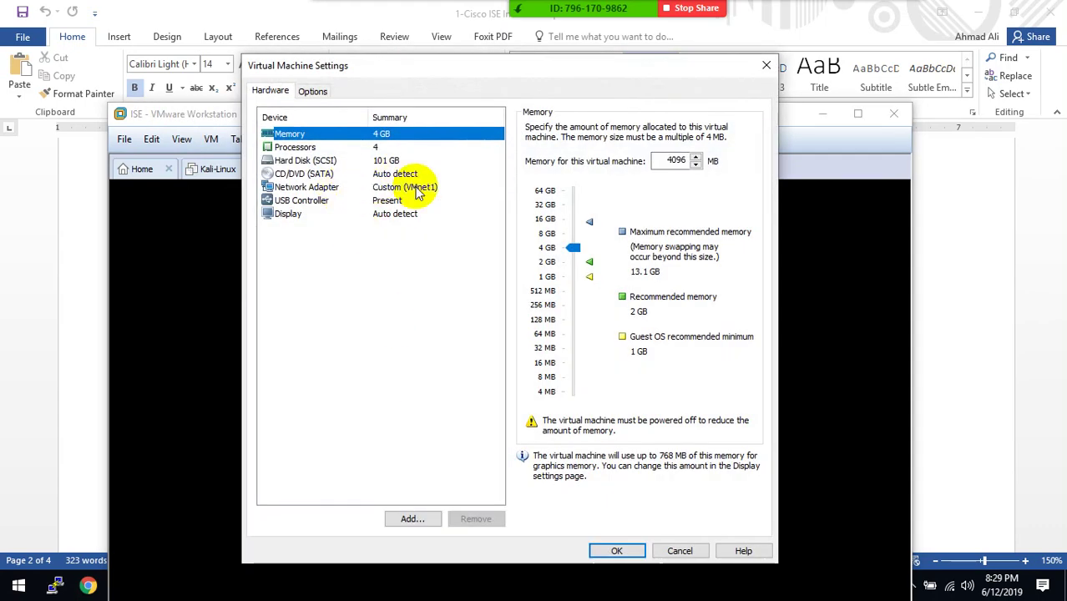
click(417, 190)
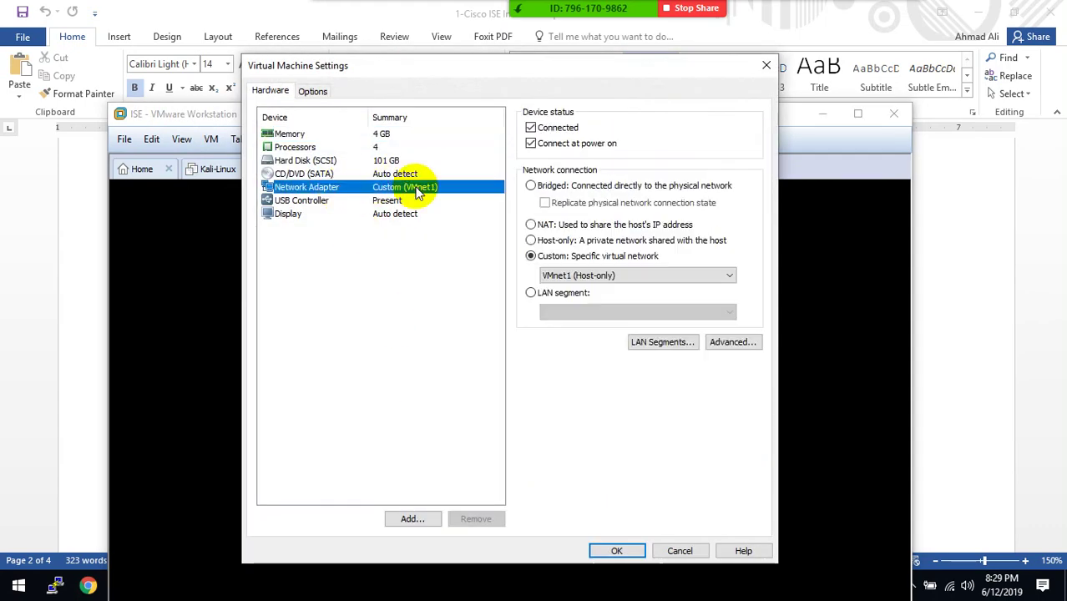
click(672, 545)
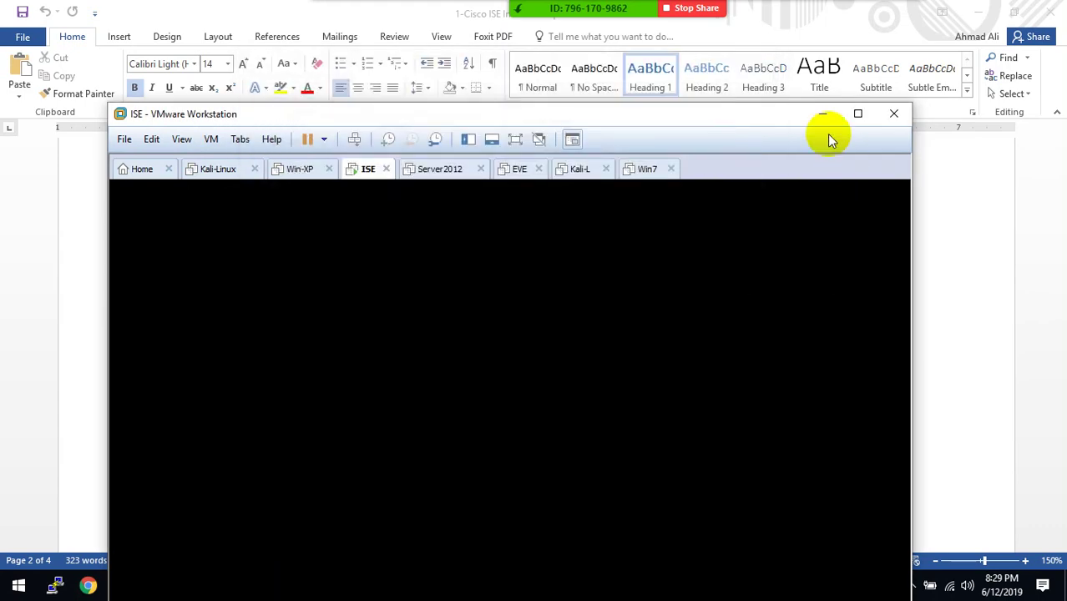
click(823, 114)
Skim past the CLI setup text and check the ISE-2 import progress in VMware
scroll(459, 378, down, 3)
scroll(458, 379, down, 8)
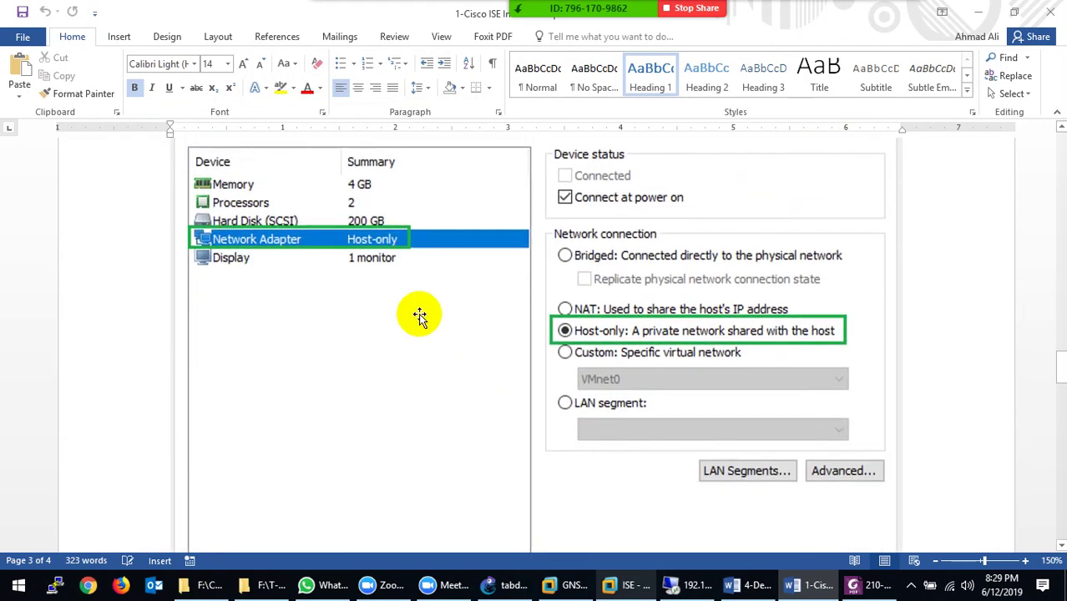
scroll(352, 274, up, 2)
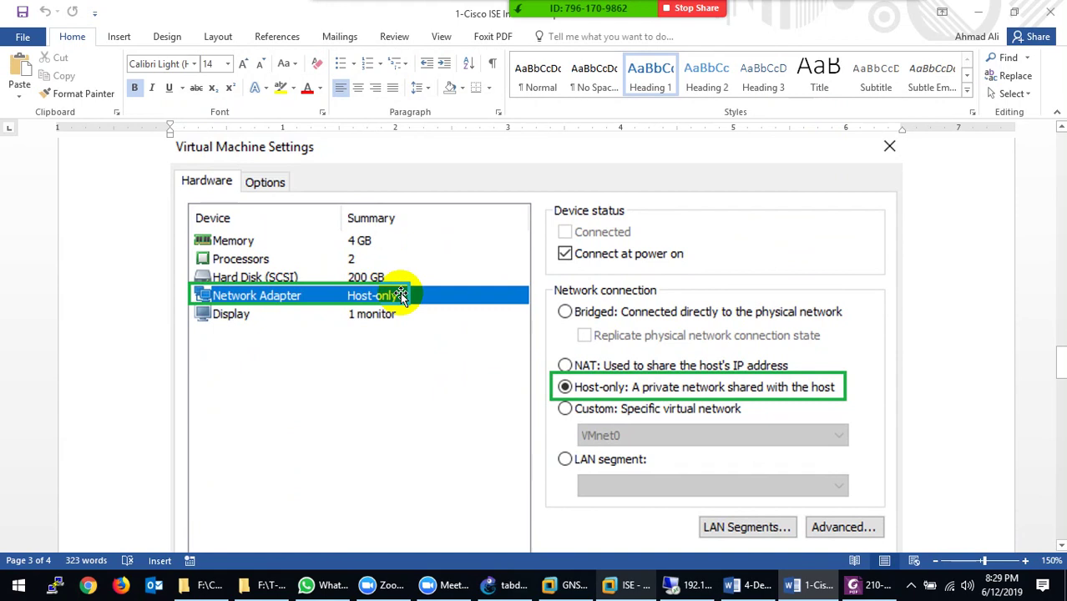
scroll(400, 292, down, 2)
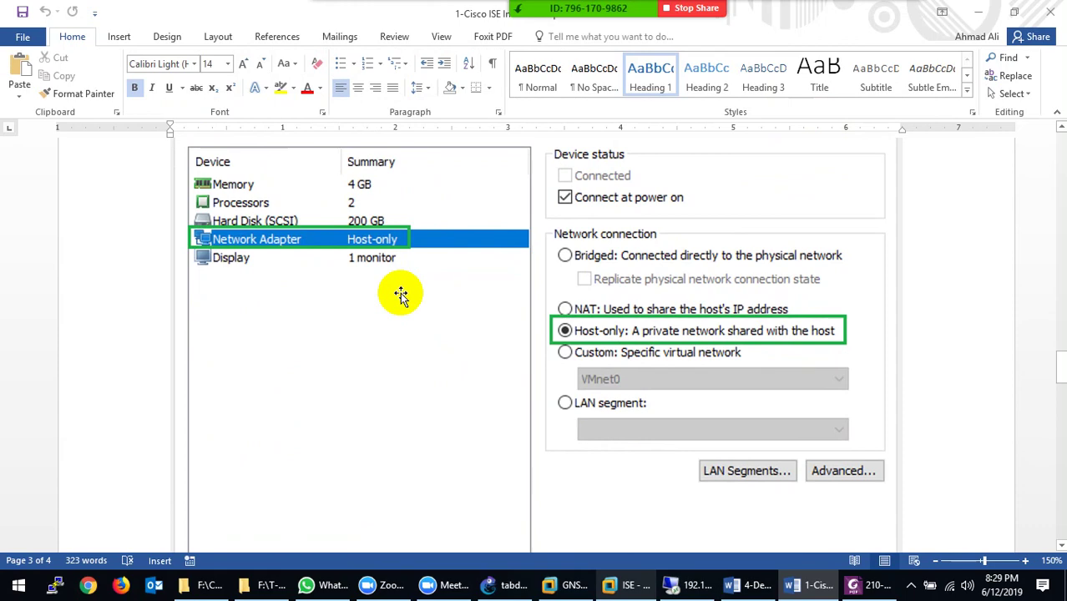
scroll(400, 293, down, 15)
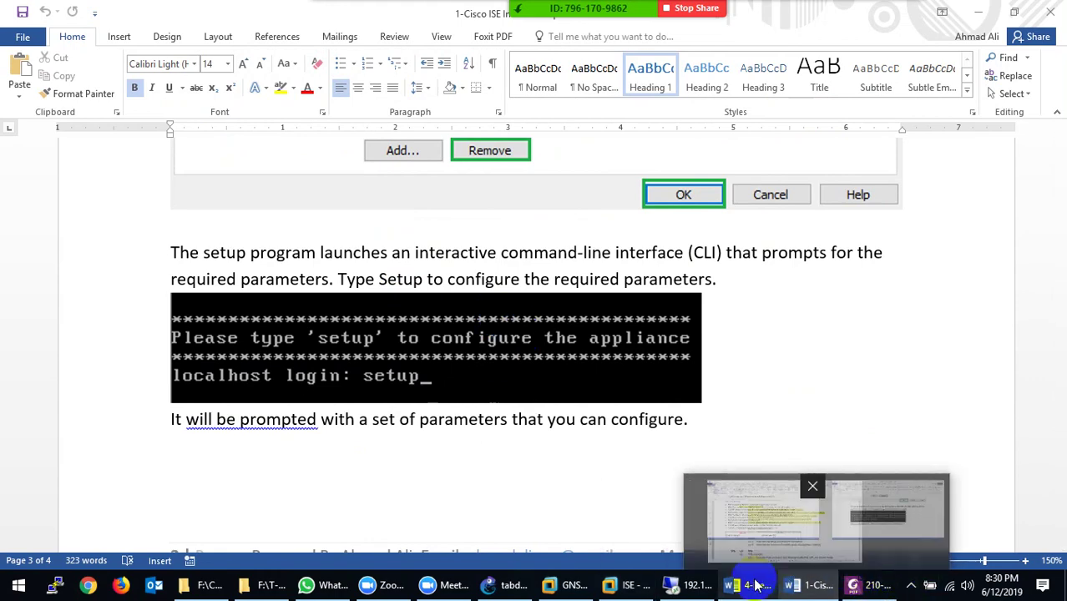
click(681, 528)
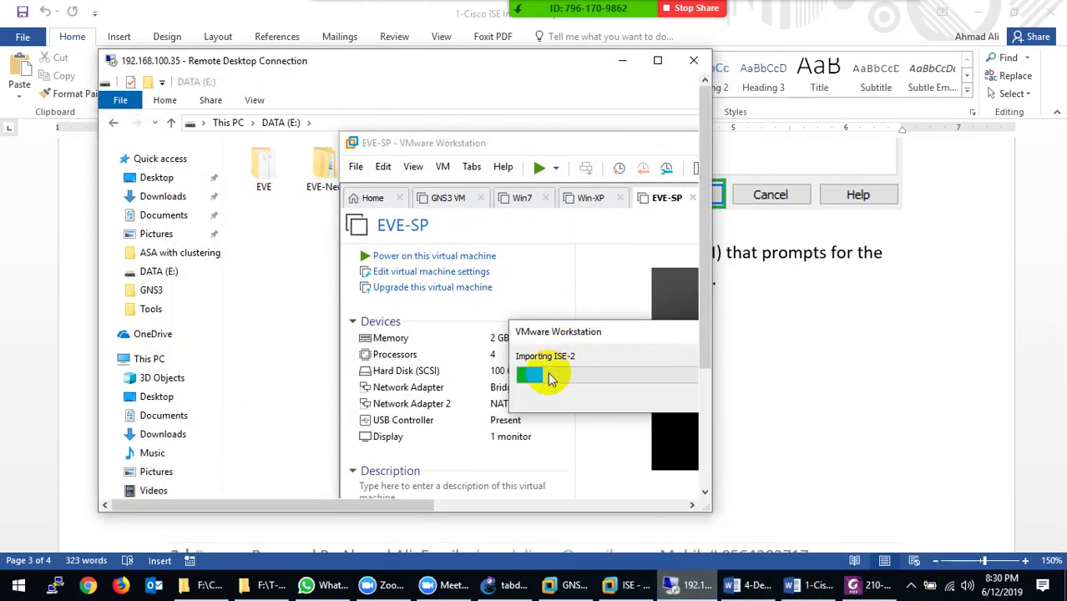
Return to the Word guide's ISE1 settings table: IP 192.168.80.250, mask 255.255.255.0, gateway 192.168.80.1
click(679, 589)
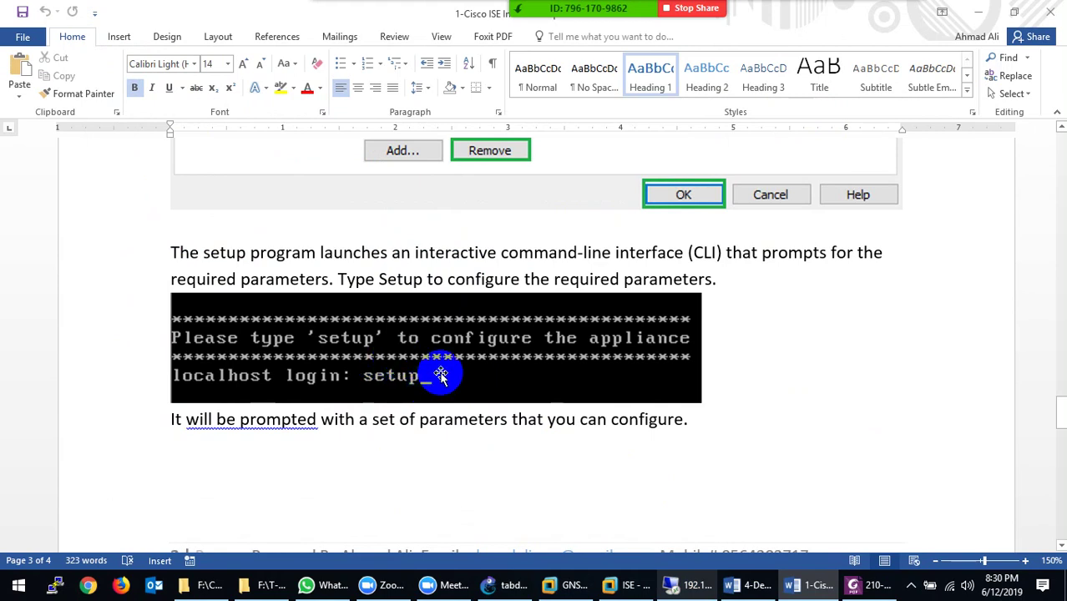
scroll(441, 375, down, 1)
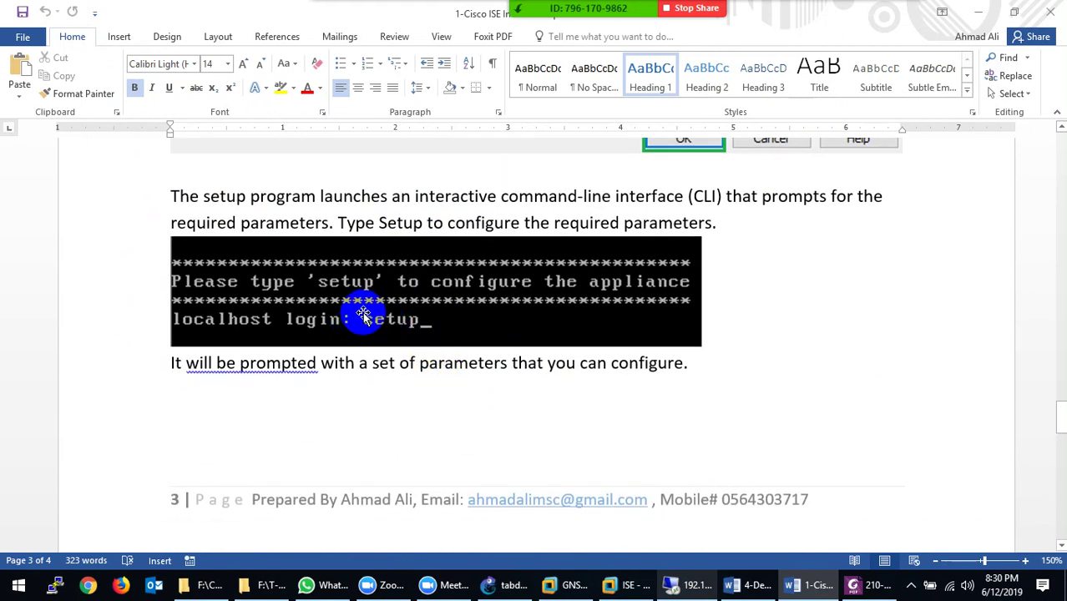
scroll(385, 352, down, 6)
scroll(406, 401, down, 3)
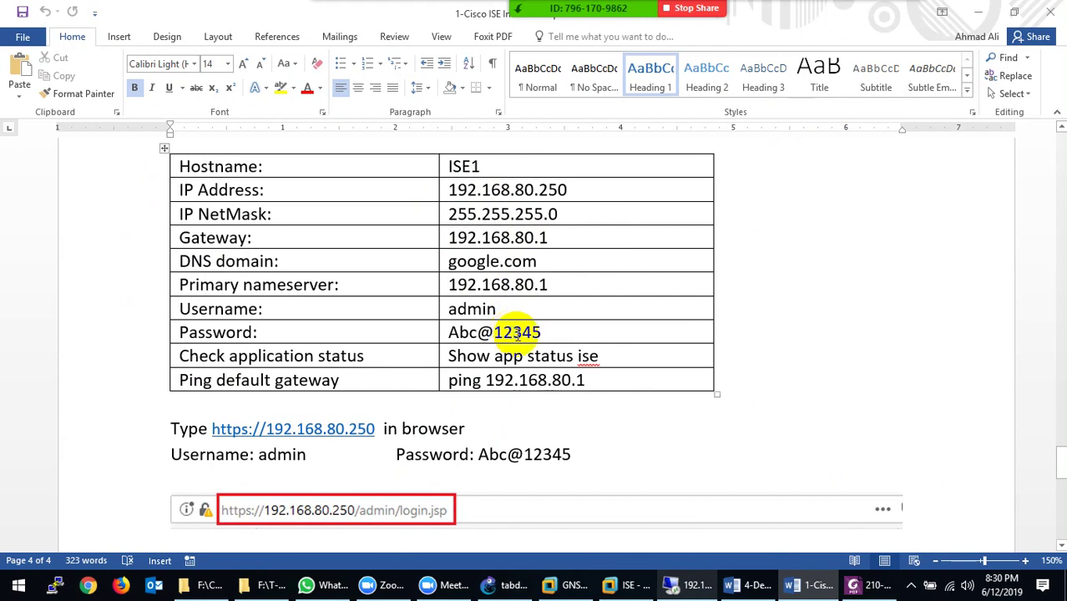
Highlight the ISE1 setting values, hostname through password, in yellow
drag(471, 332, 464, 171)
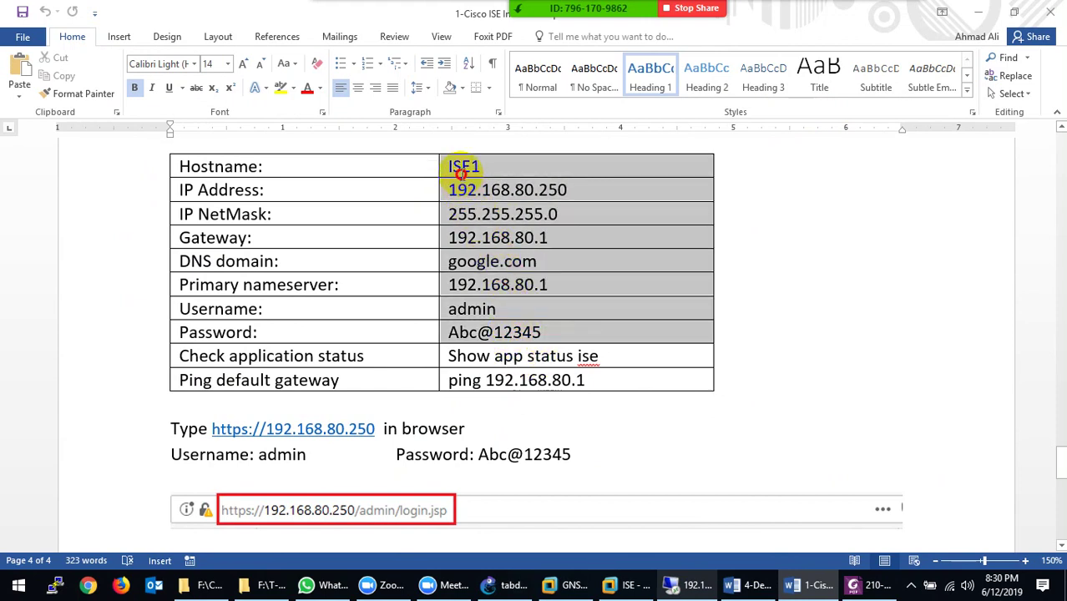
click(290, 89)
click(284, 105)
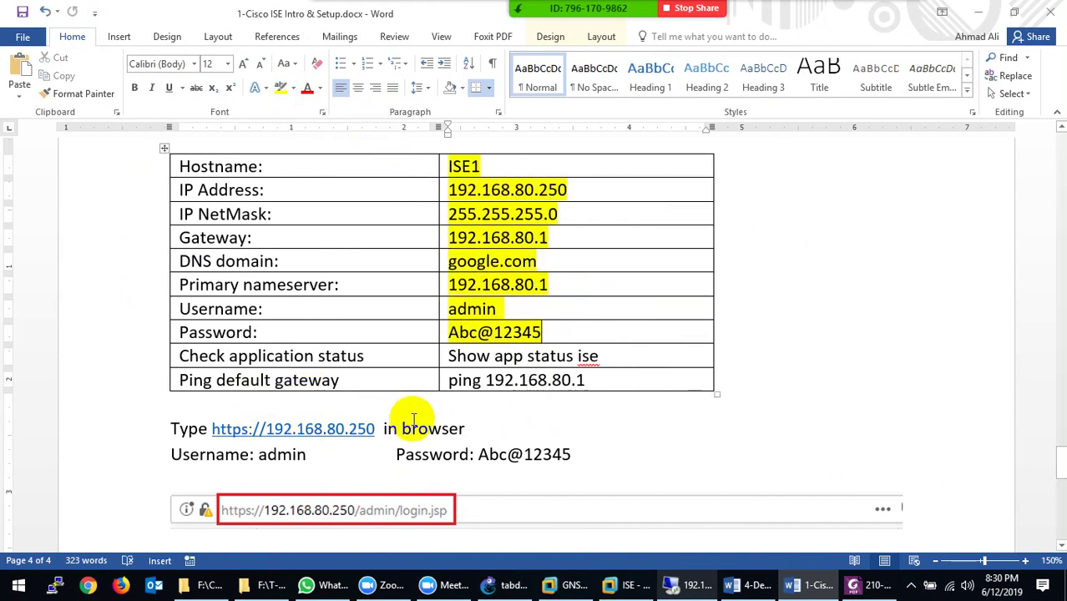
scroll(414, 420, down, 2)
scroll(459, 265, up, 2)
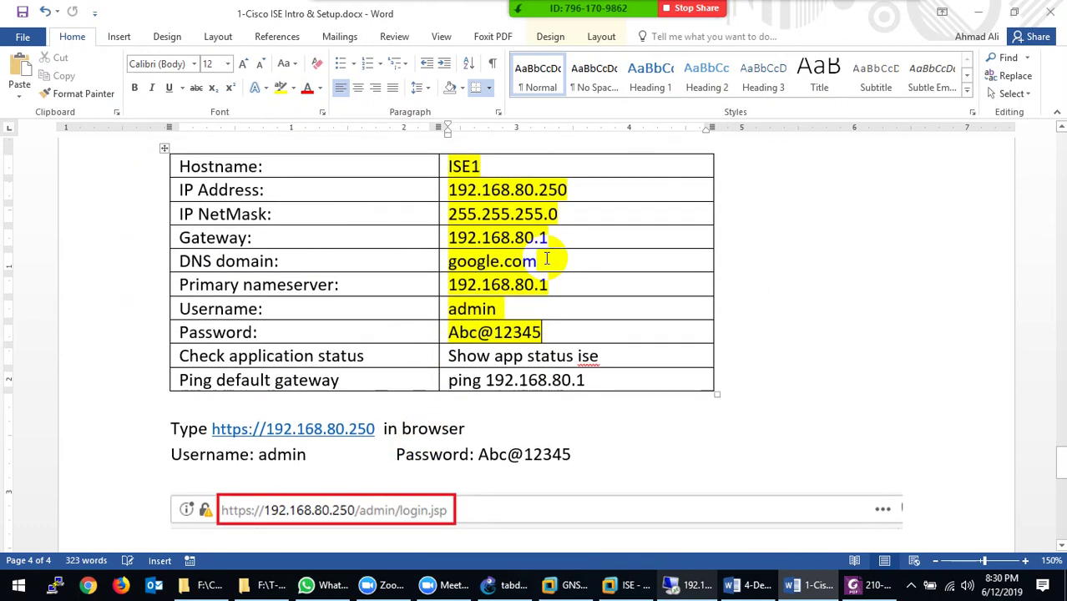
drag(551, 196, 538, 191)
scroll(286, 382, down, 2)
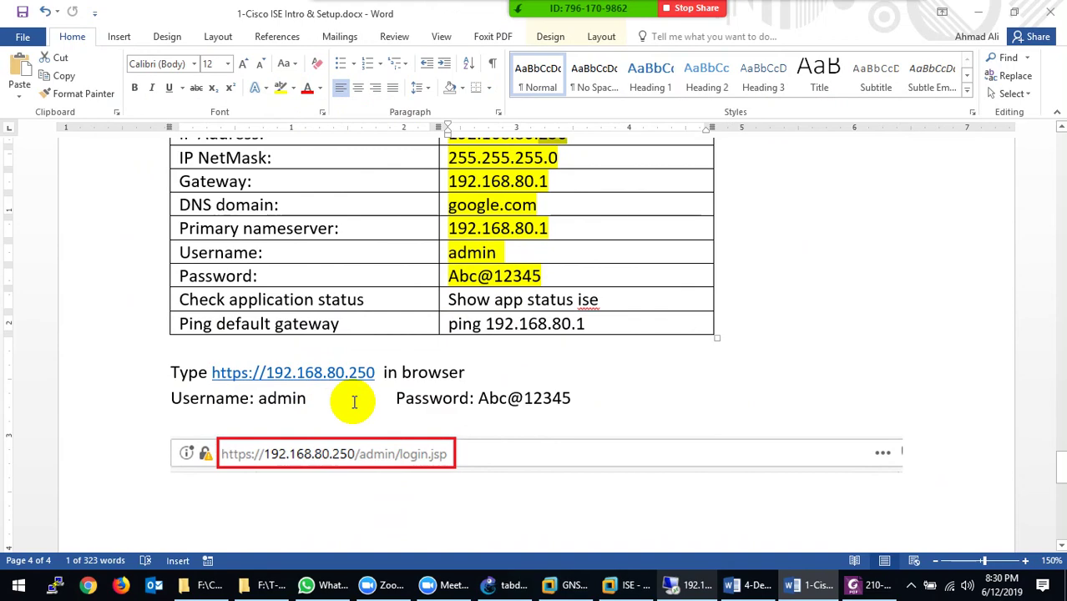
scroll(354, 402, down, 10)
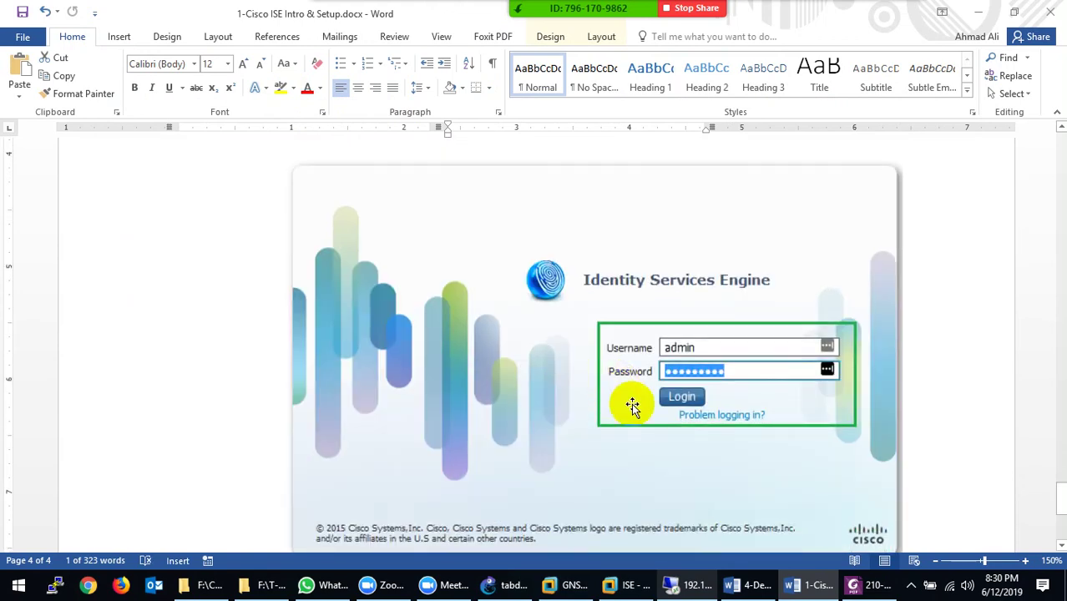
click(125, 587)
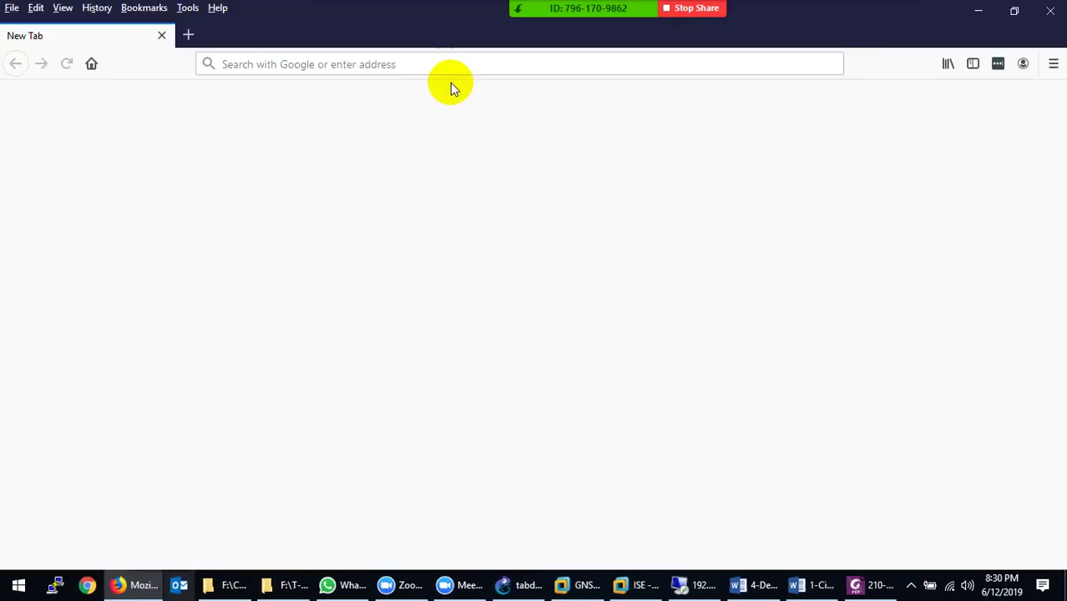
click(452, 73)
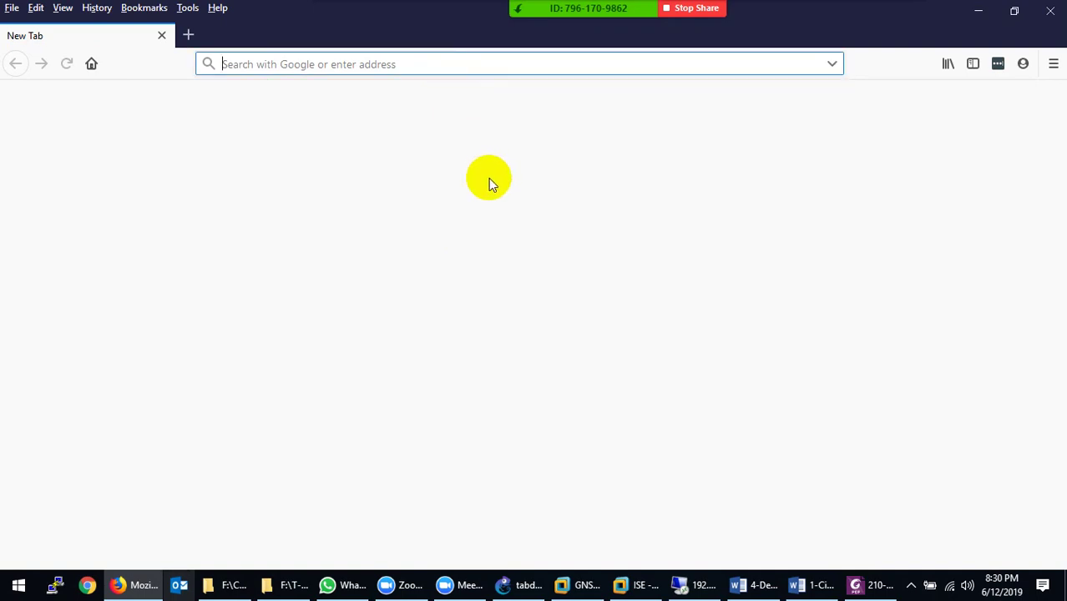
text(https:/)
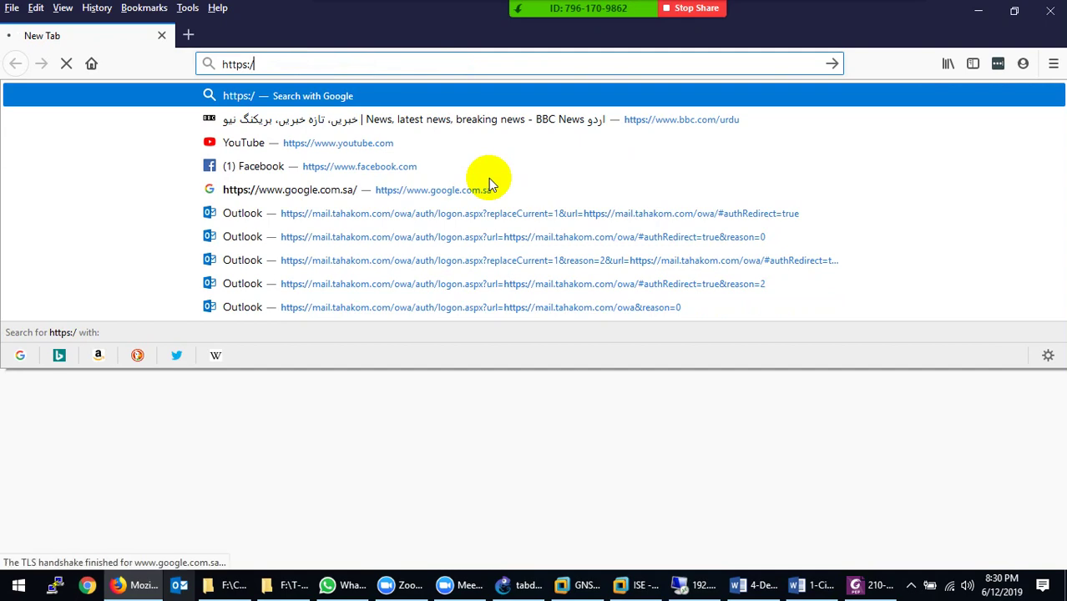
text(/192.168.)
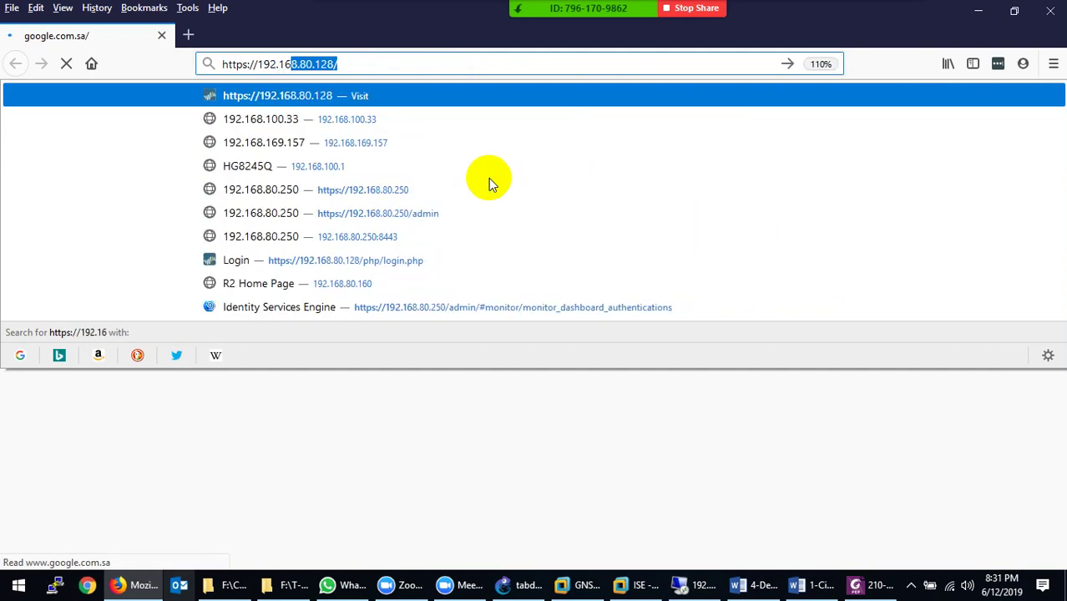
key(BackSpace)
text(80)
key(BackSpace)
key(BackSpace)
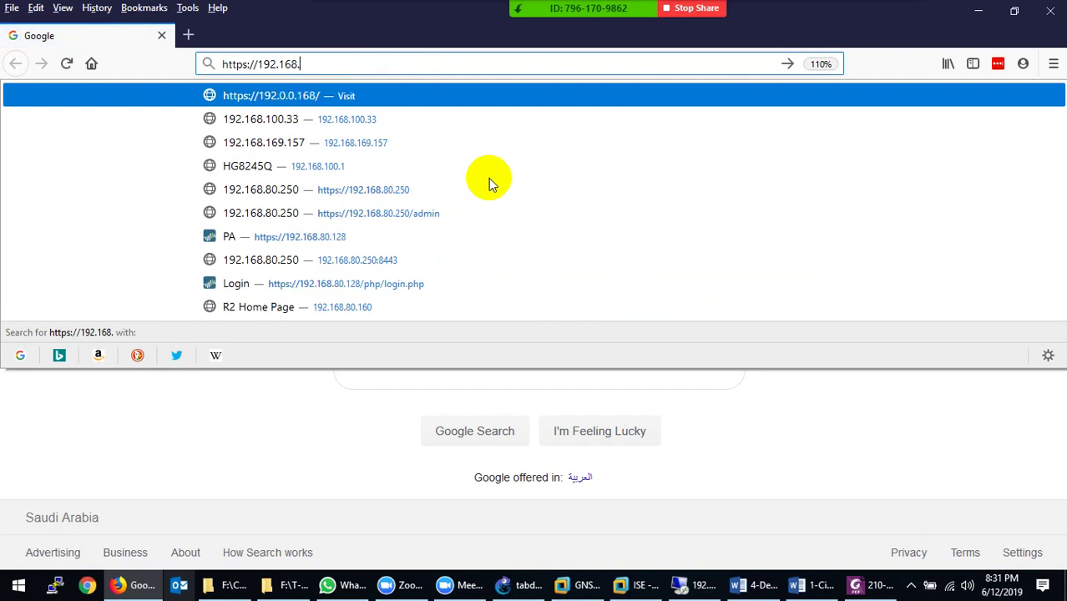
text(80.250/)
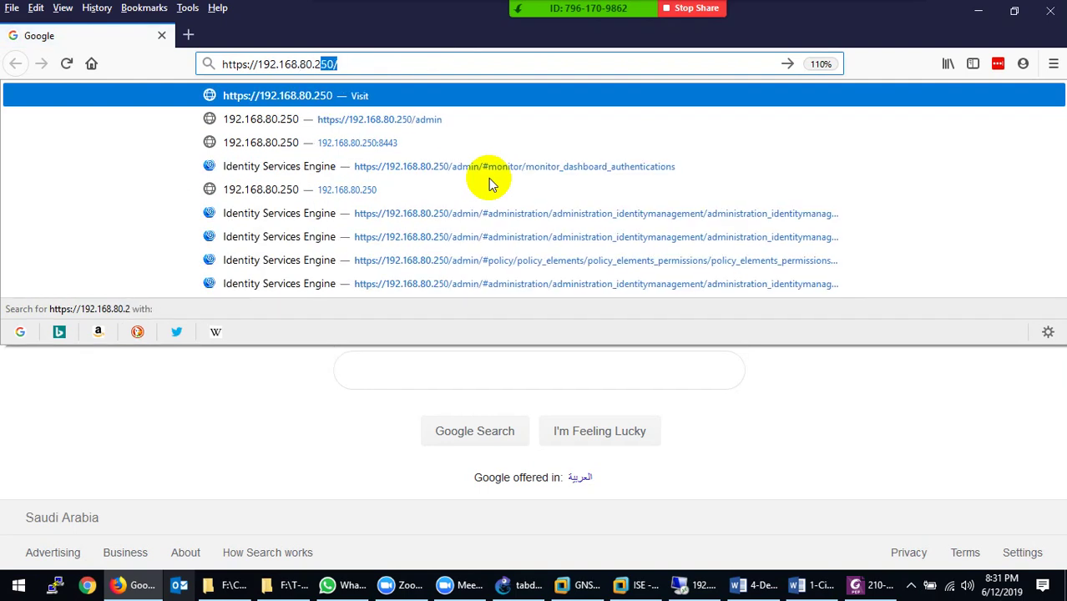
key(Return)
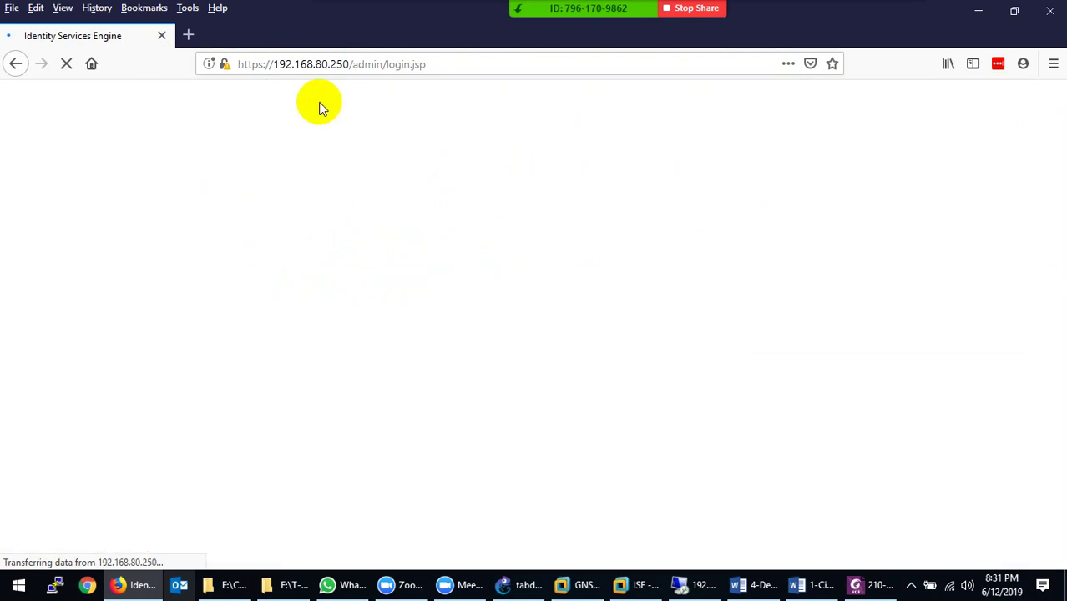
Log in to the ISE1 VM console as admin, reaching the forced password-change prompt
click(639, 587)
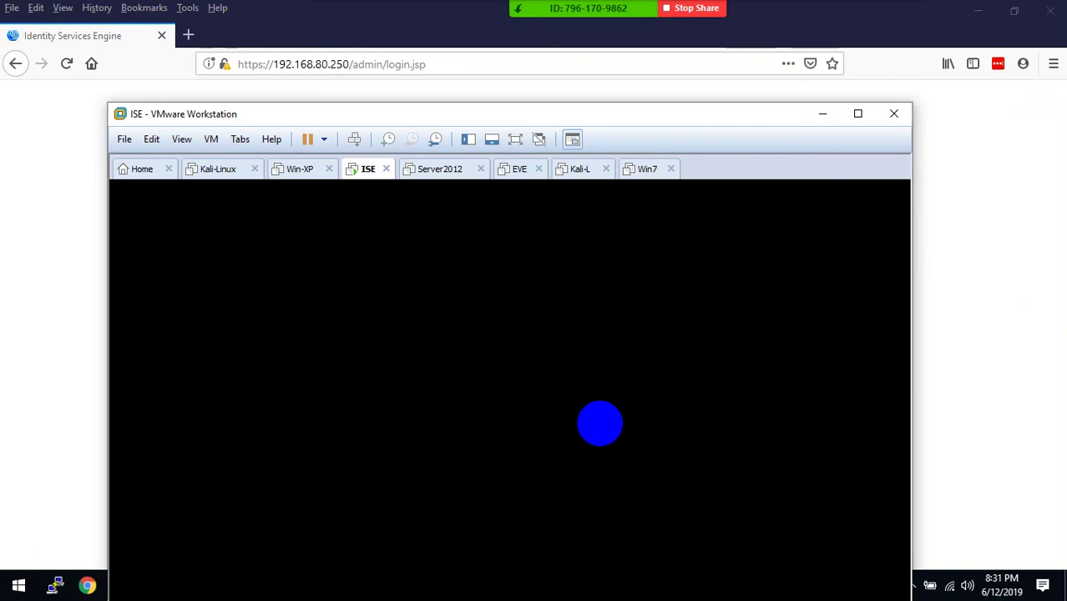
key(Return)
key(Return)
key(Return)
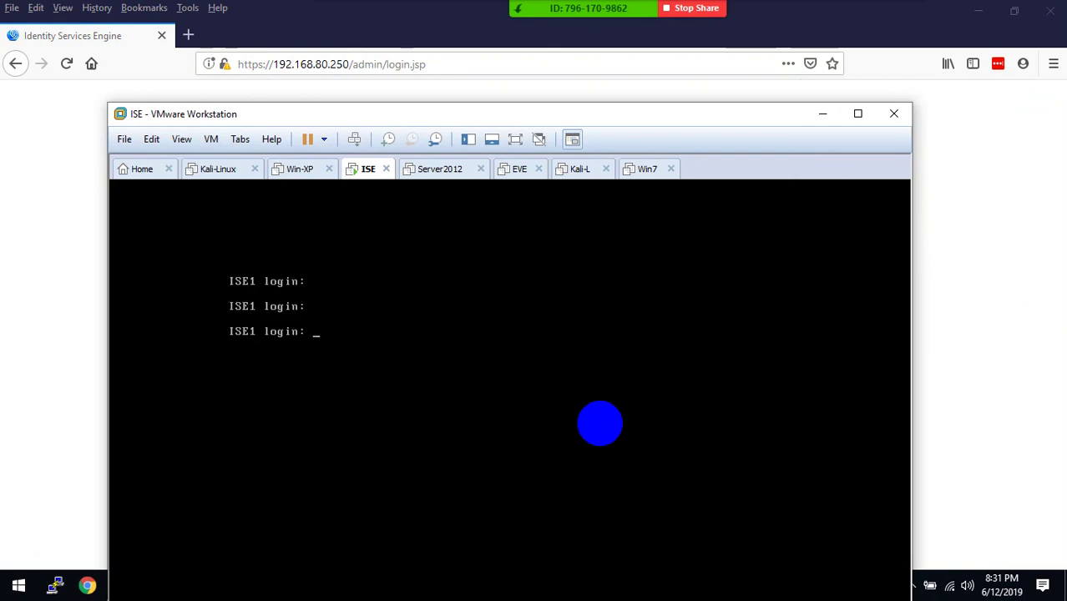
key(Return)
key(Return)
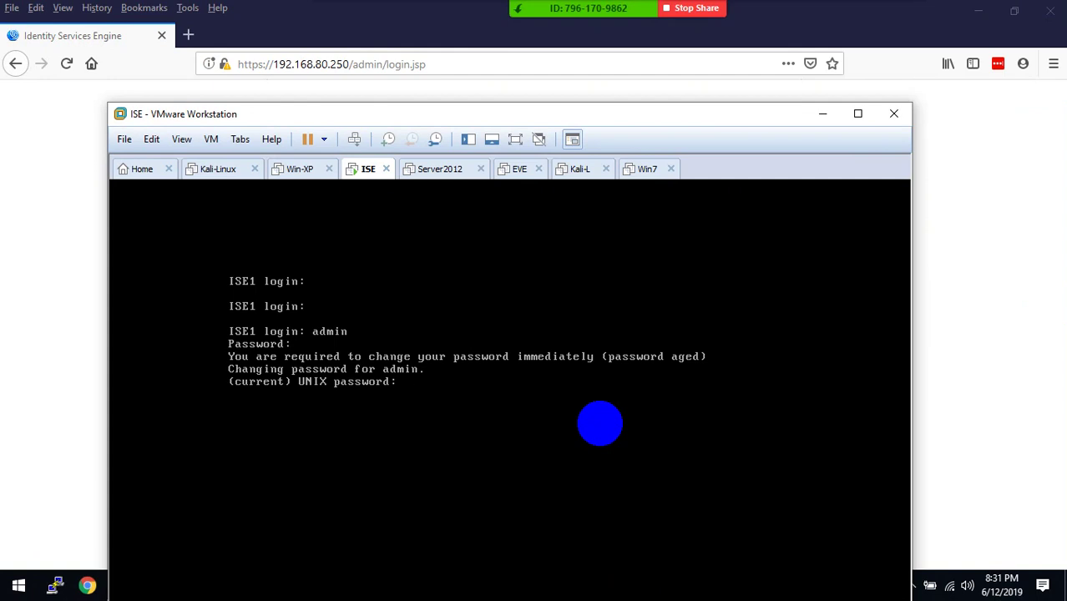
Hide VMware and submit the ISE web admin login as admin with its password
click(819, 117)
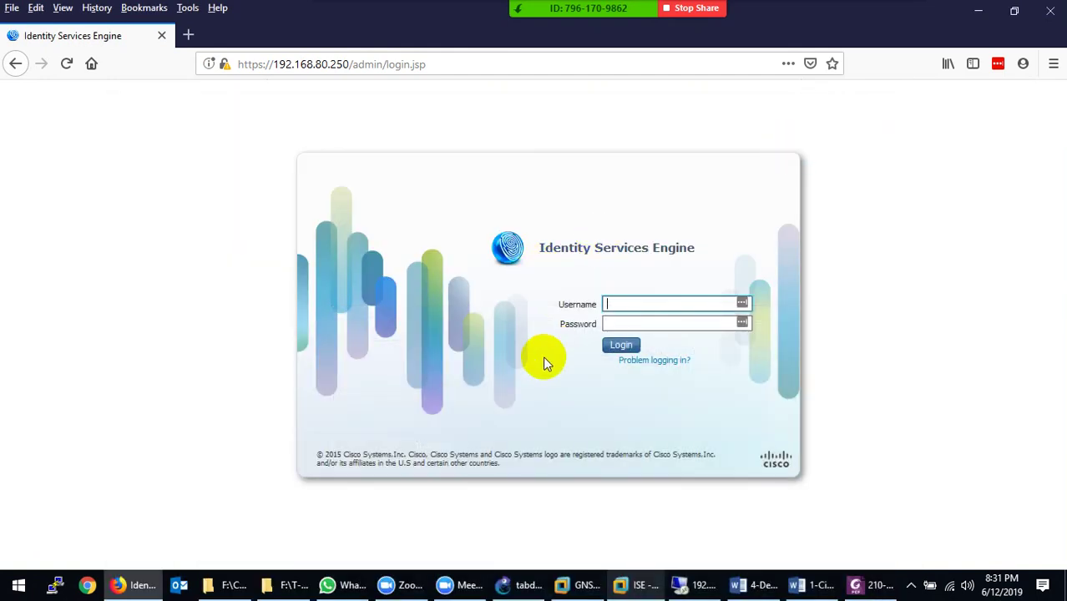
text(admin)
key(Tab)
text(••••)
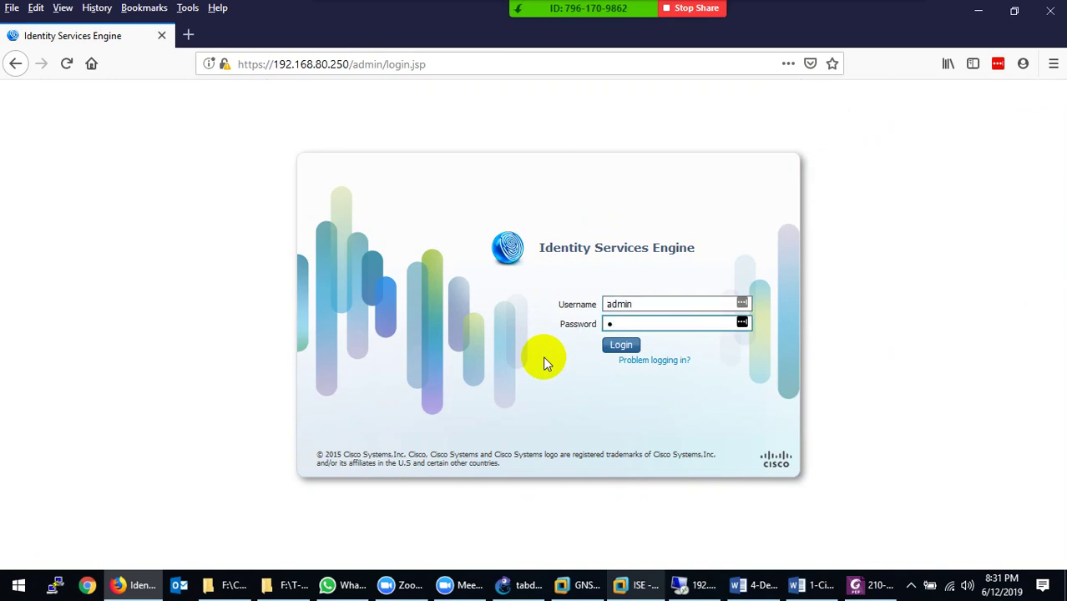
text(•••••)
key(Return)
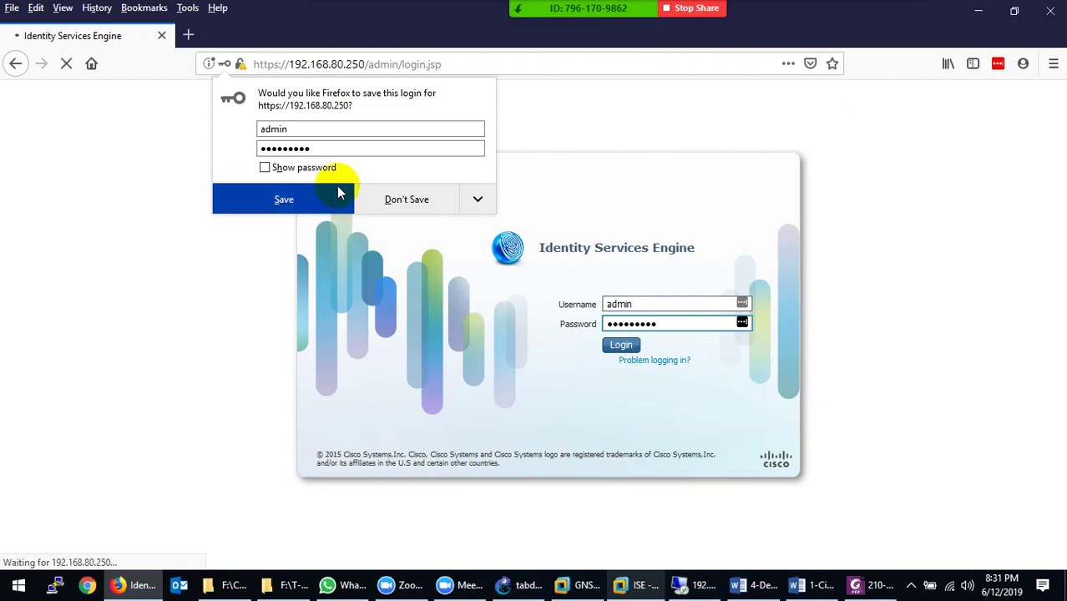
Decline Firefox's offer to save the login and bring up the Word guide
click(386, 198)
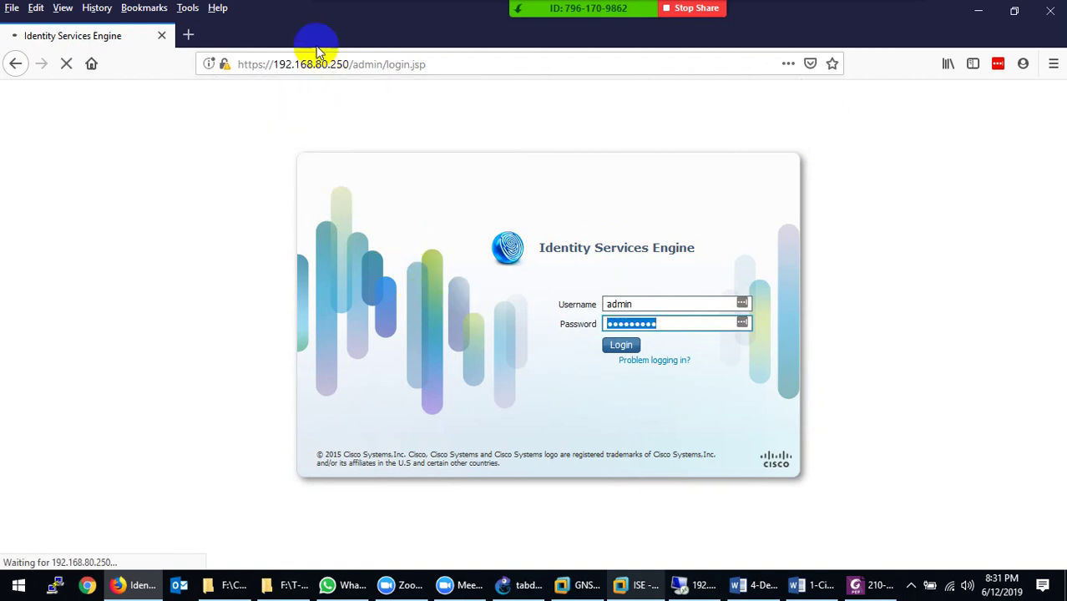
mouse_move(781, 589)
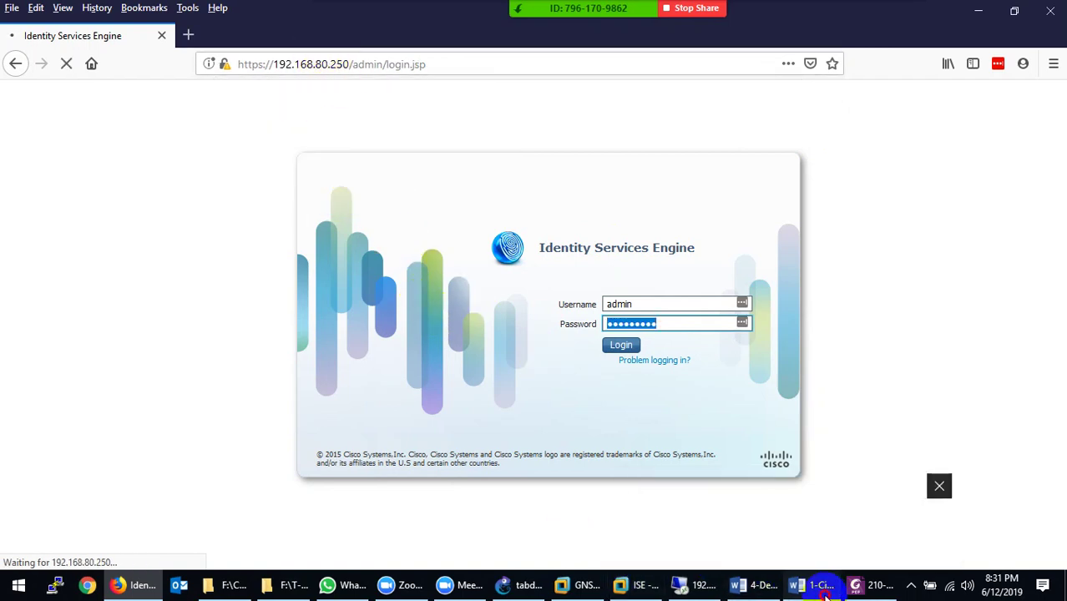
click(869, 518)
Scroll back to the ISE1 settings table in Word, then return to the loading ISE admin page
scroll(599, 388, down, 1)
scroll(601, 390, up, 3)
scroll(602, 390, up, 4)
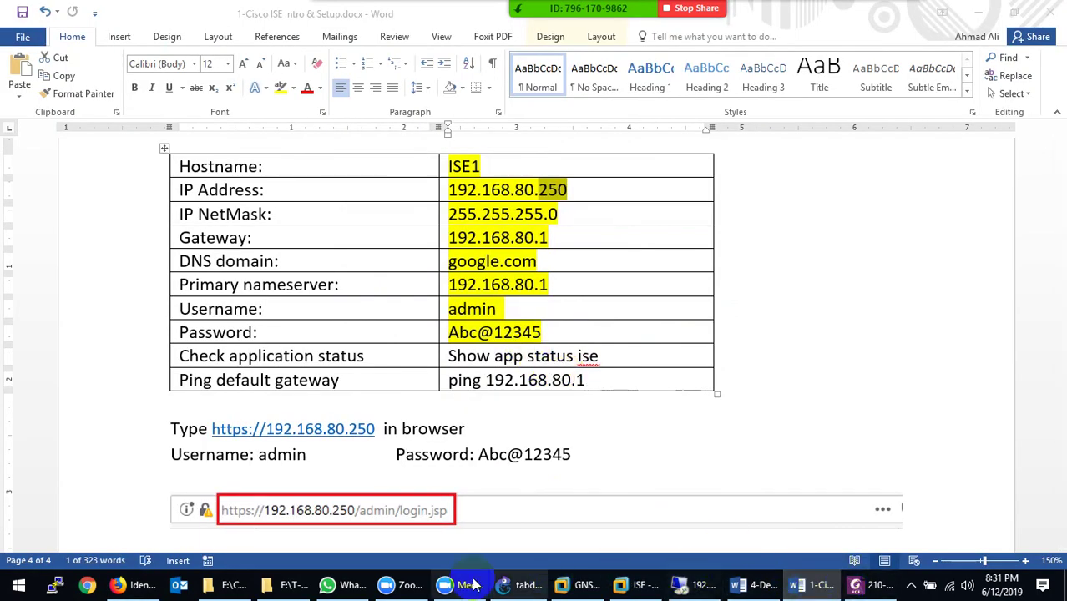
click(133, 586)
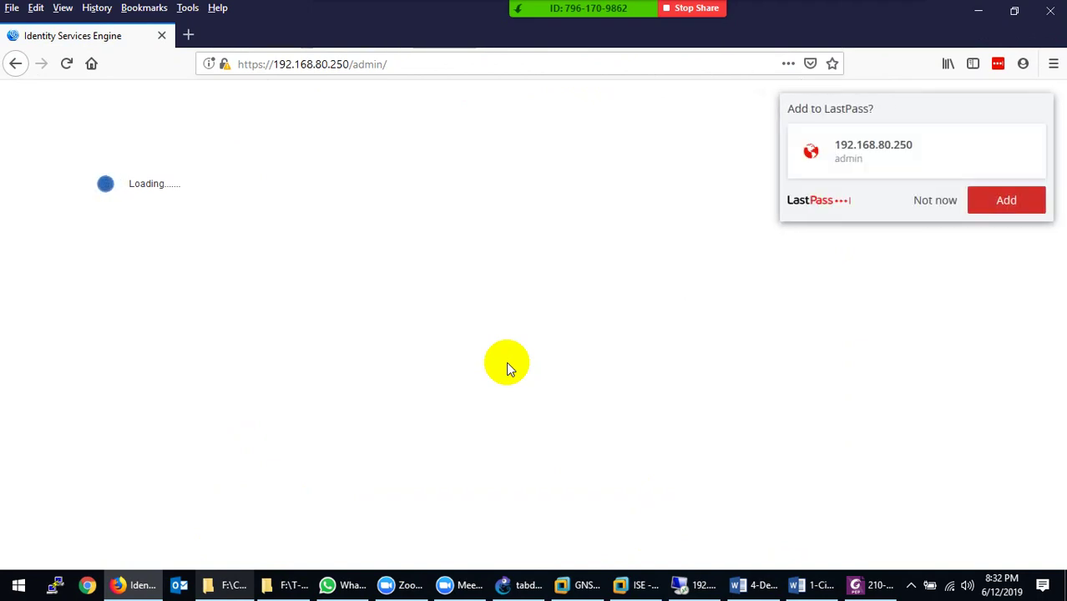
Decline the LastPass save offer and bring the Cisco ISE setup document back up in Word
click(919, 200)
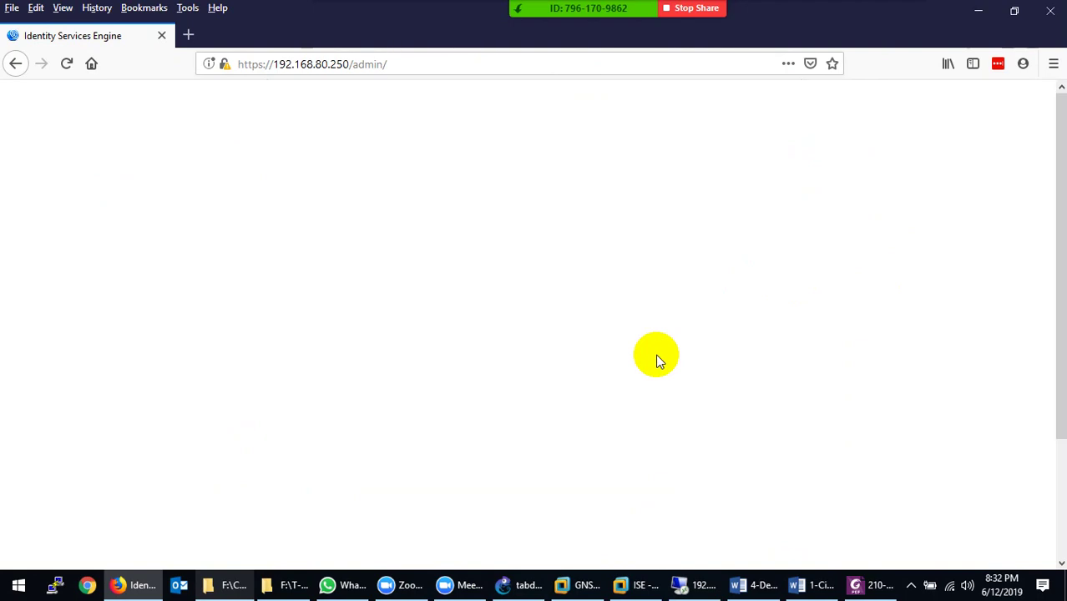
click(804, 583)
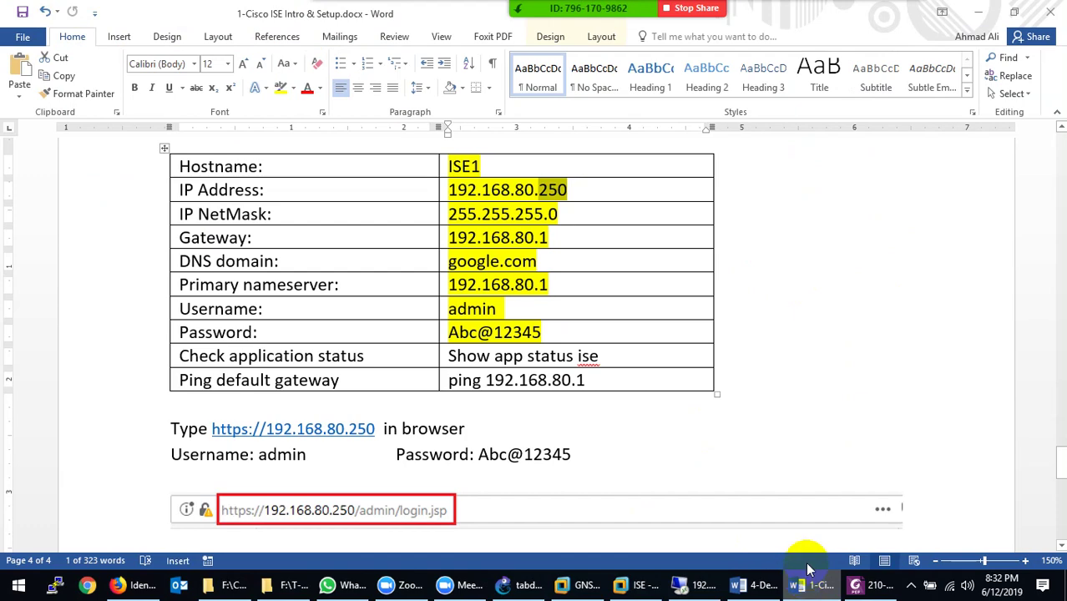
Close the ISE Intro & Setup document without saving its changes
scroll(960, 335, down, 3)
click(1051, 11)
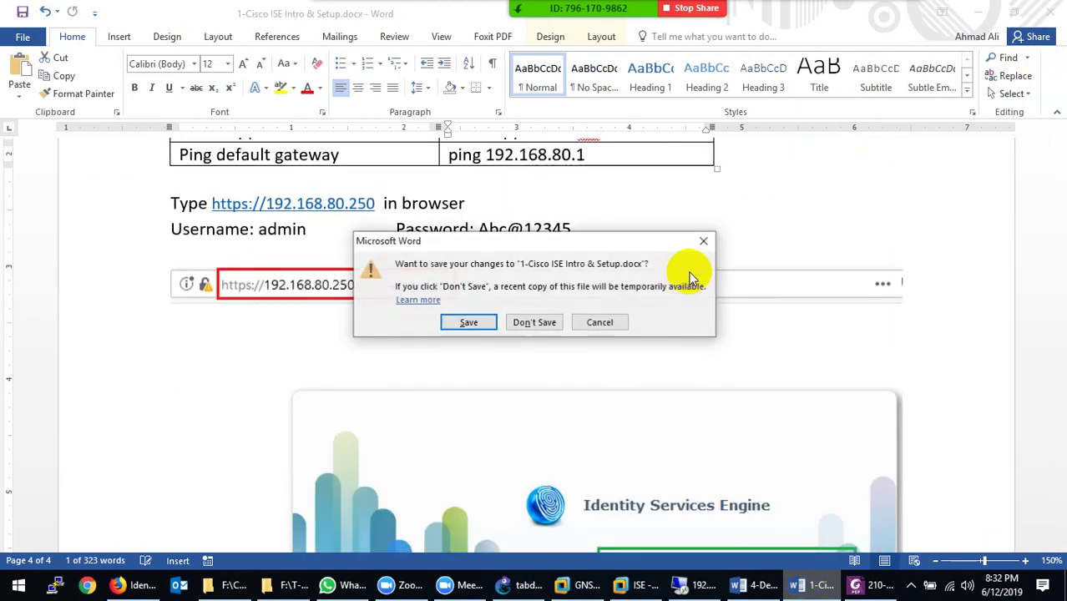
click(550, 324)
Close the 4-Device Administration document and open 2-Cisco ISE-Dashboard.docx from the Lectures folder
click(767, 585)
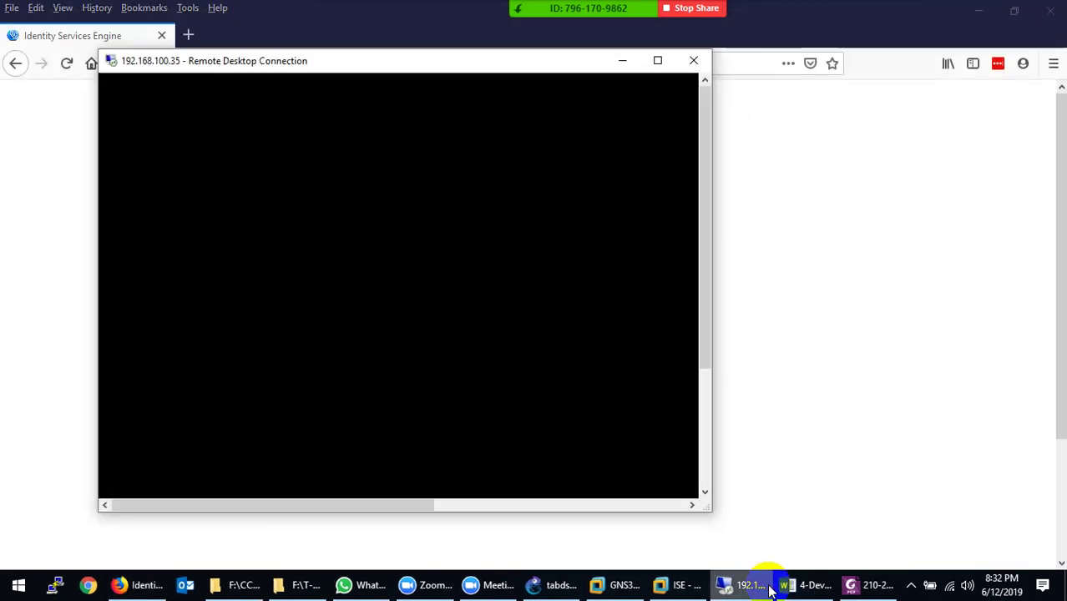
click(768, 586)
click(807, 585)
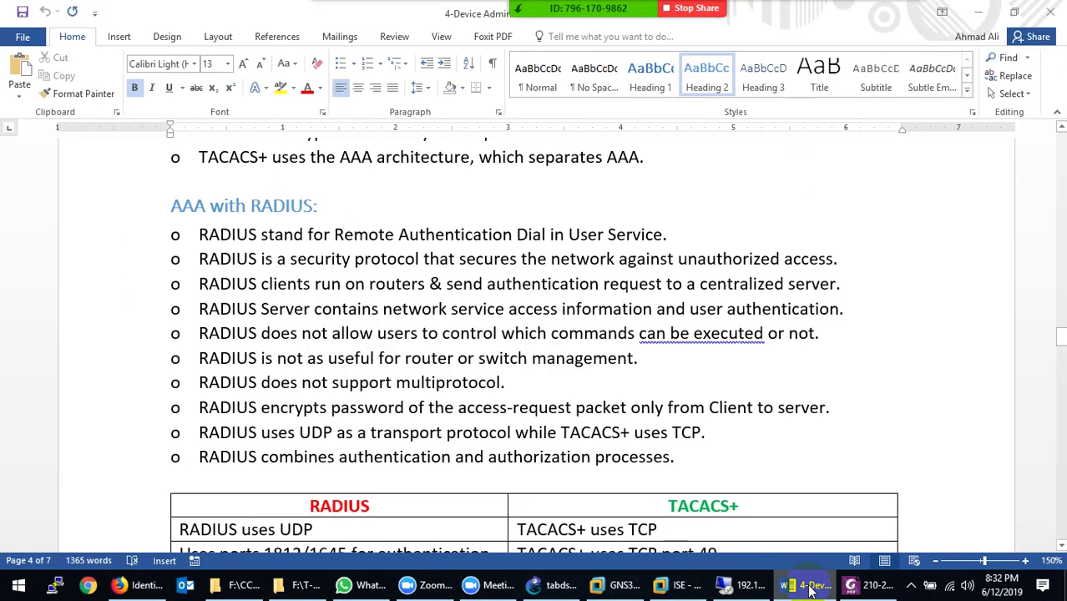
scroll(767, 422, down, 15)
scroll(731, 489, down, 20)
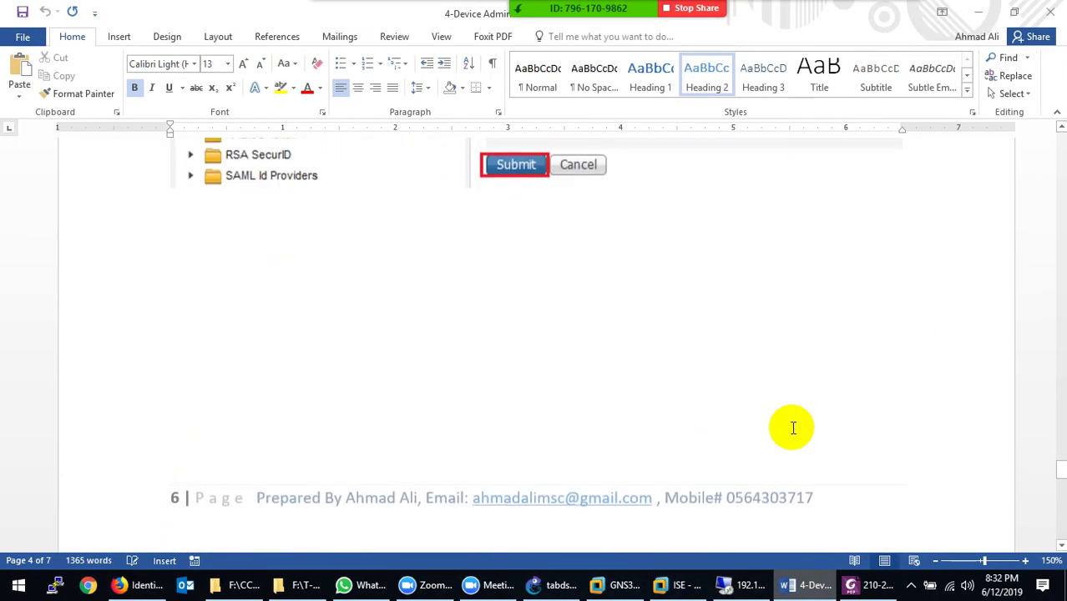
click(1049, 11)
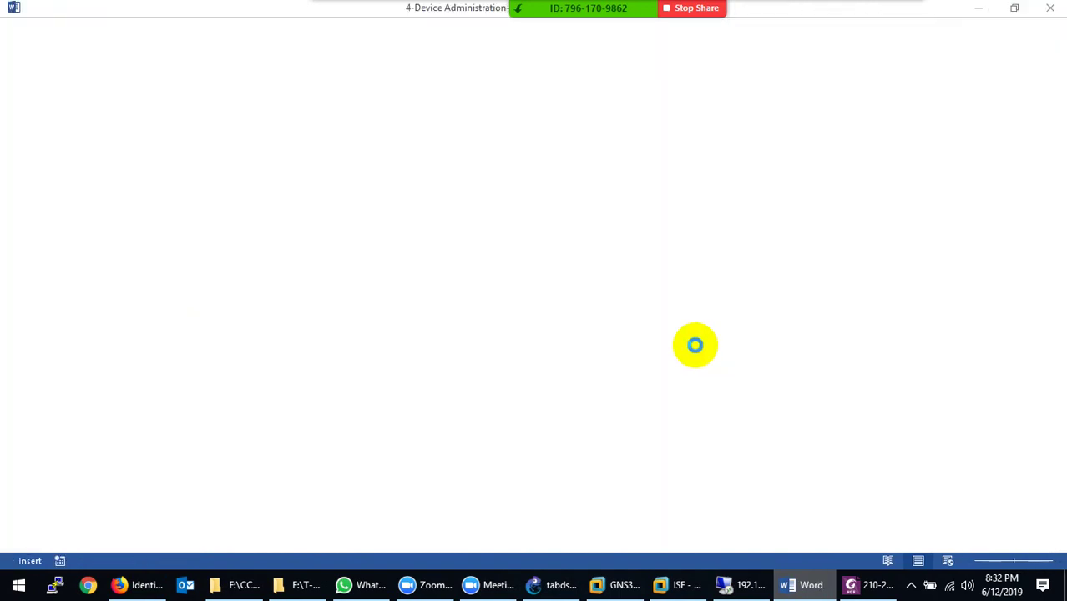
click(244, 583)
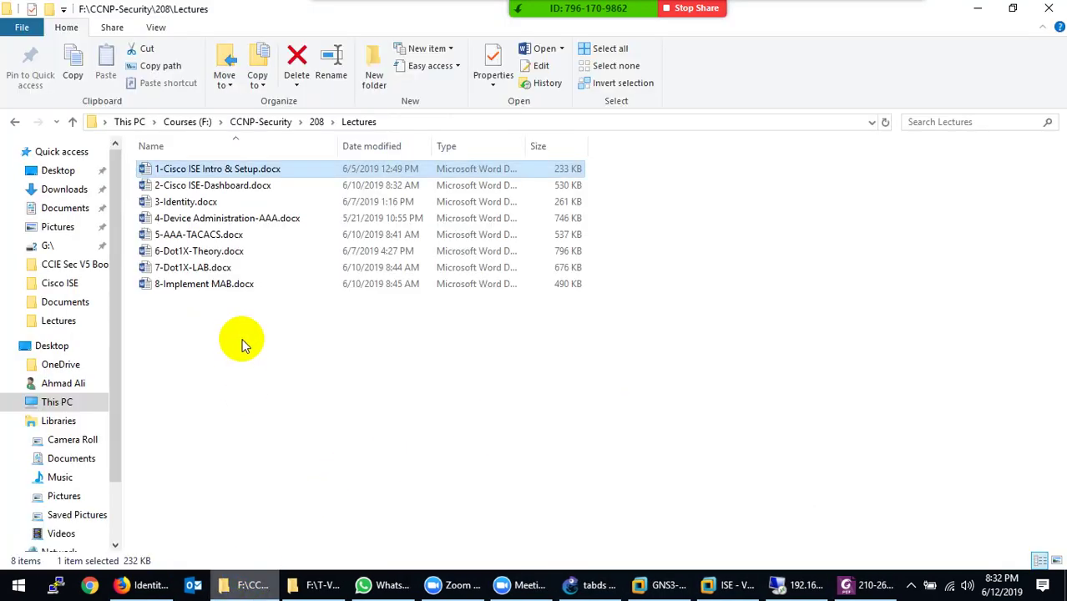
double_click(219, 185)
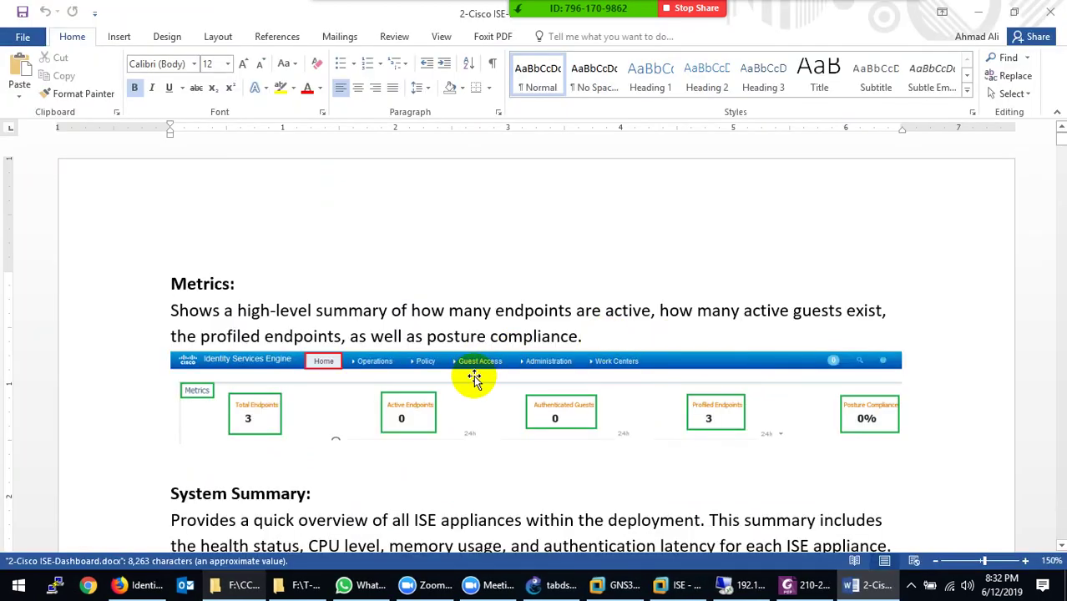
Scroll the Dashboard notes, then bring up the ISE Home dashboard in Firefox
scroll(474, 378, down, 3)
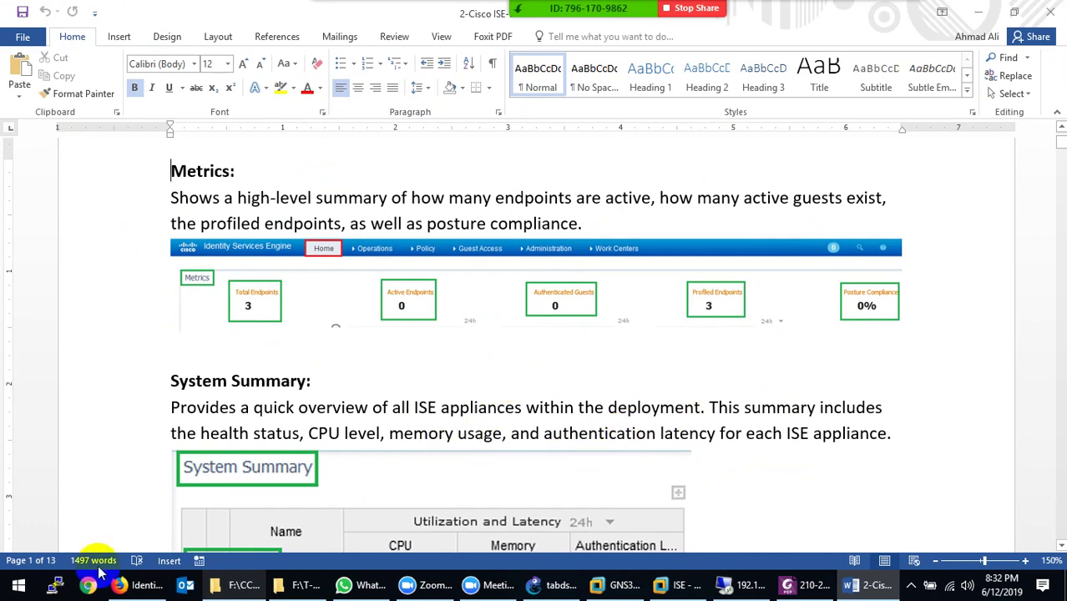
click(148, 584)
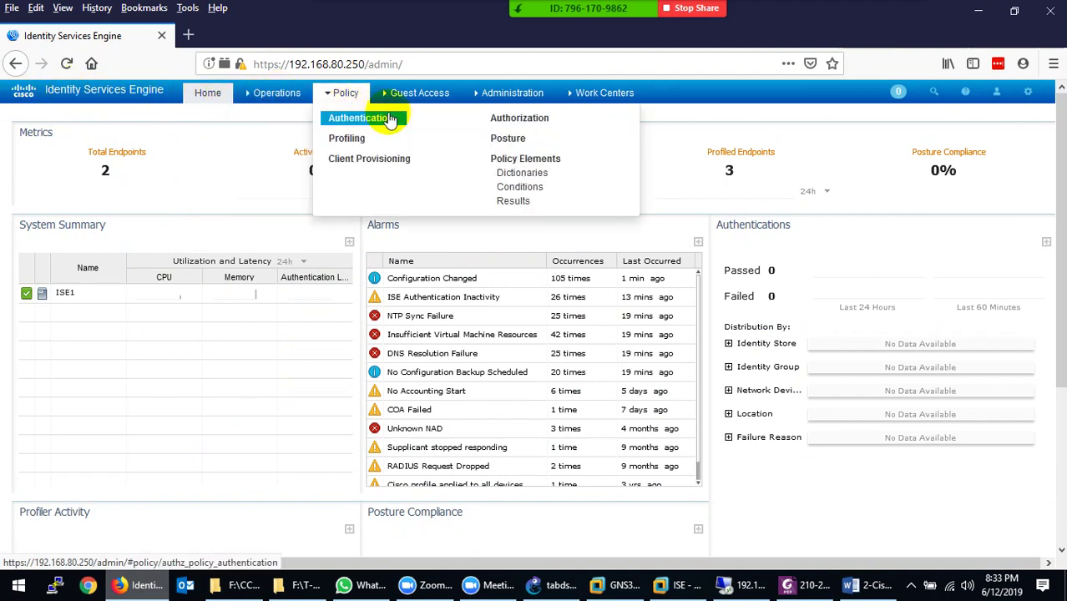
mouse_move(483, 105)
mouse_move(611, 99)
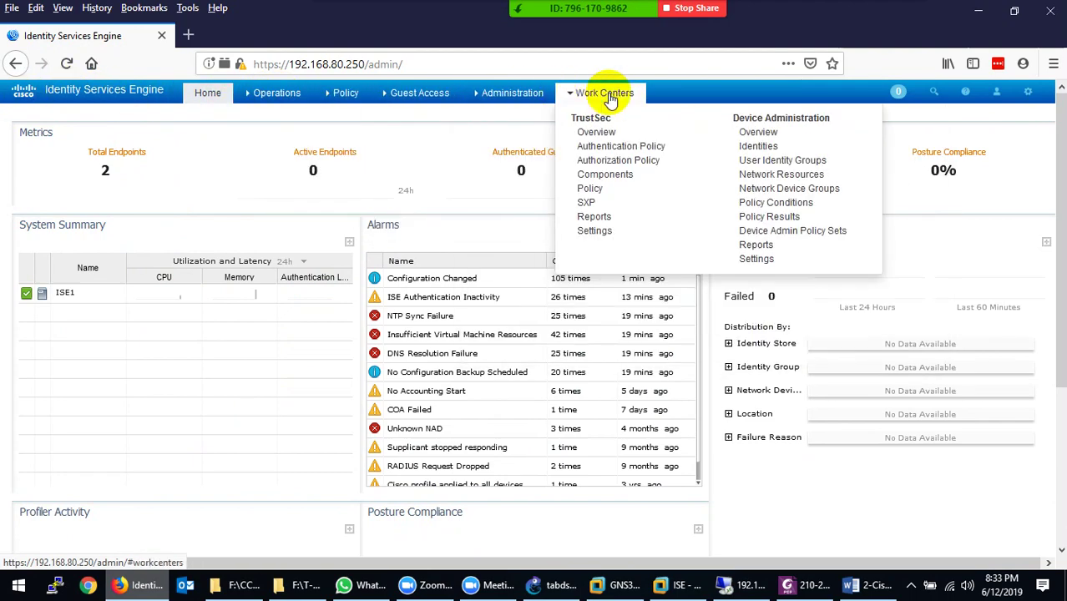
mouse_move(900, 98)
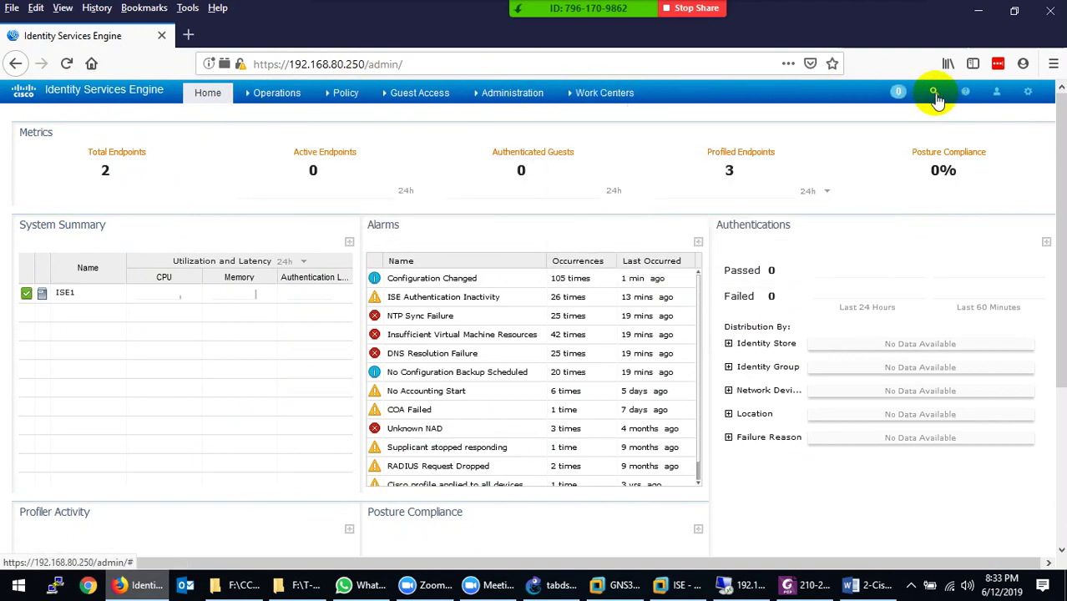
click(937, 96)
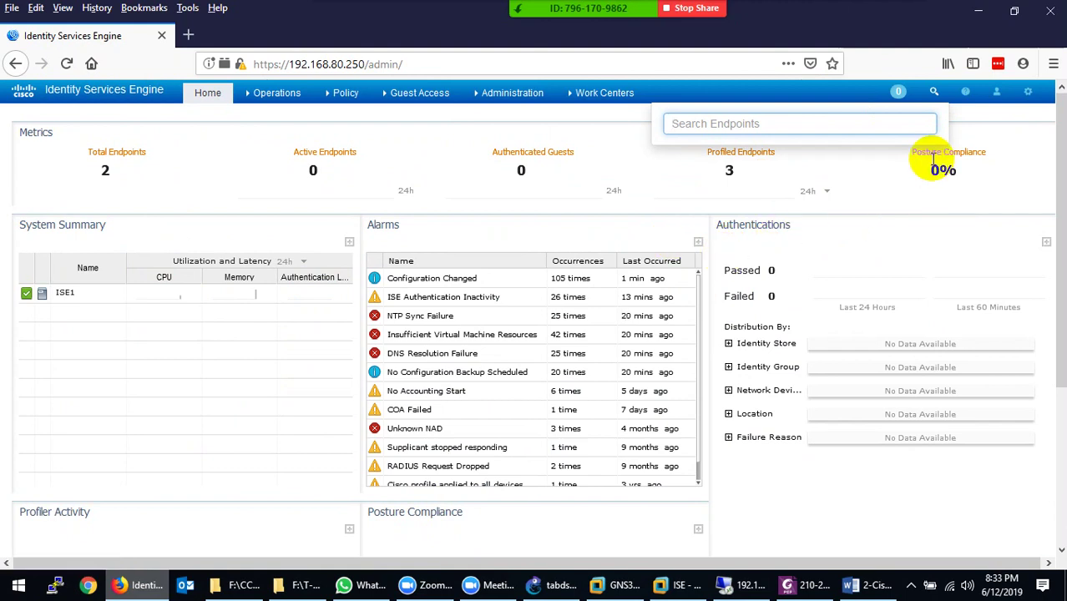
click(1028, 92)
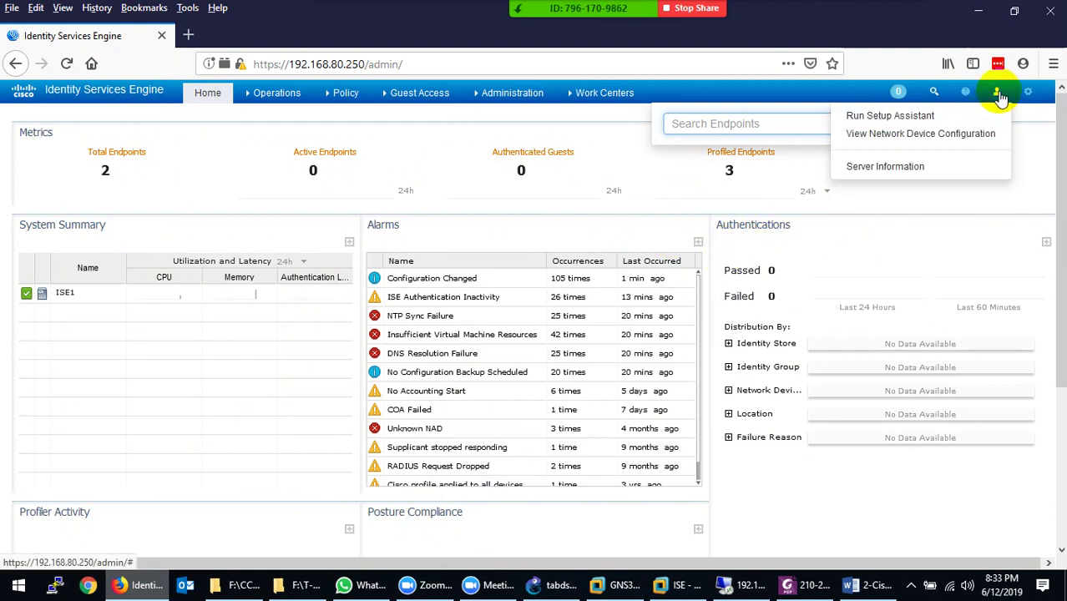
click(916, 117)
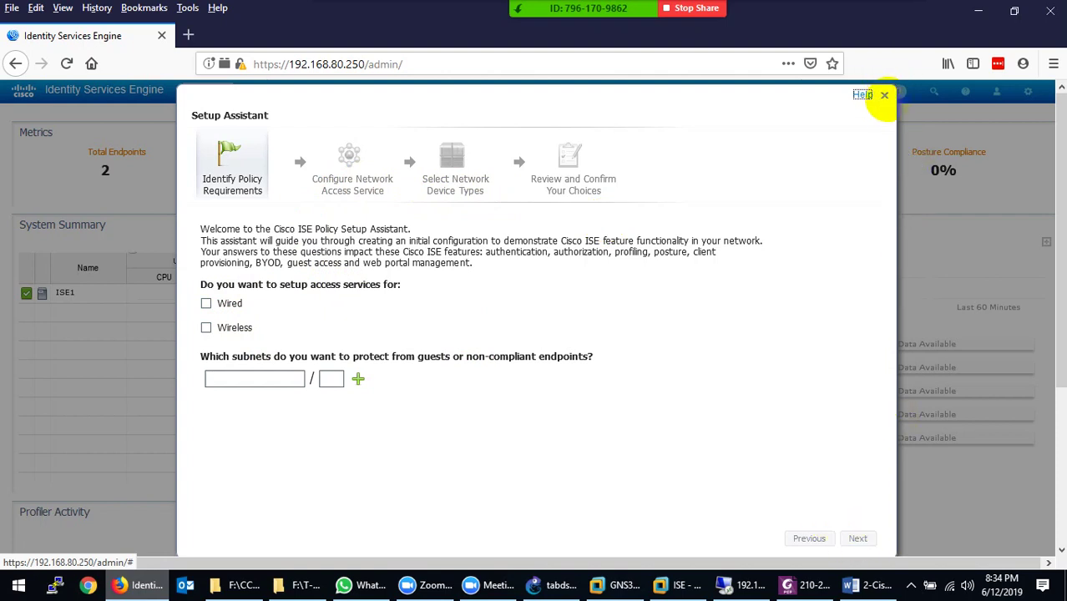
click(885, 97)
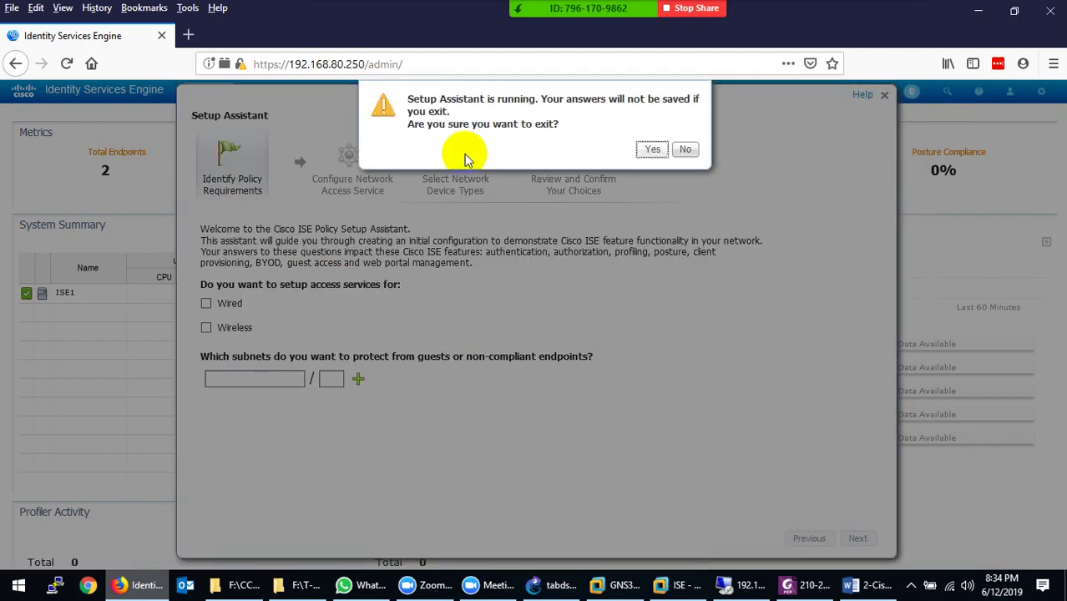
click(650, 149)
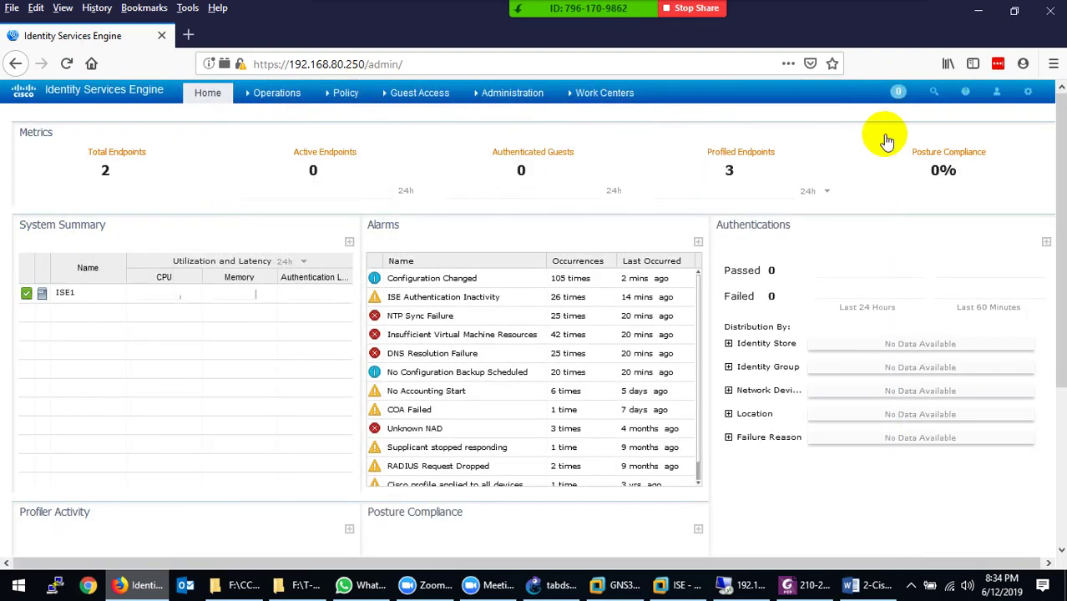
click(966, 93)
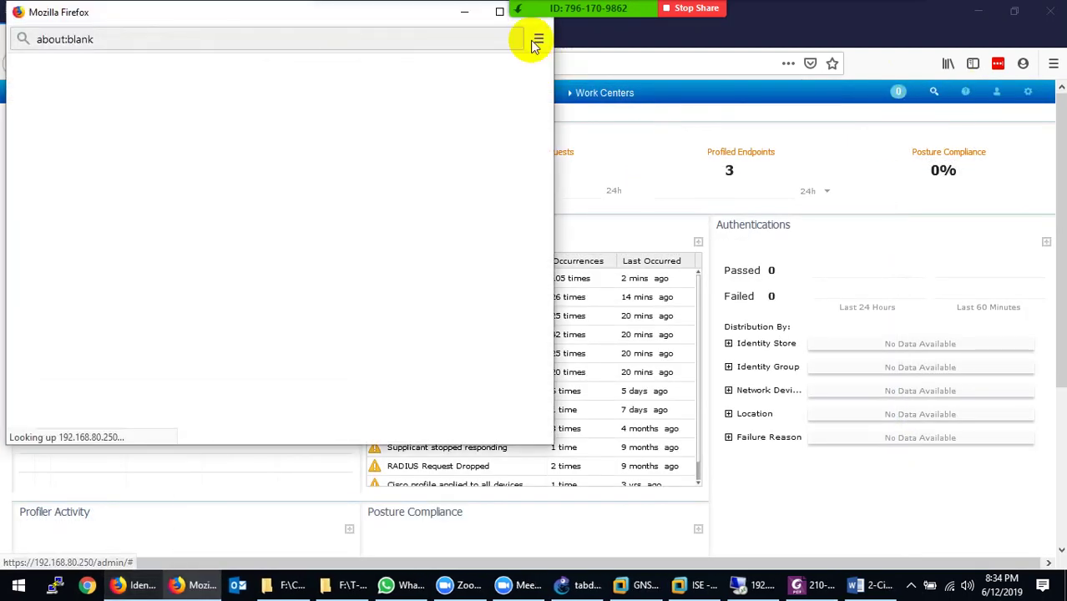
drag(398, 8, 381, 95)
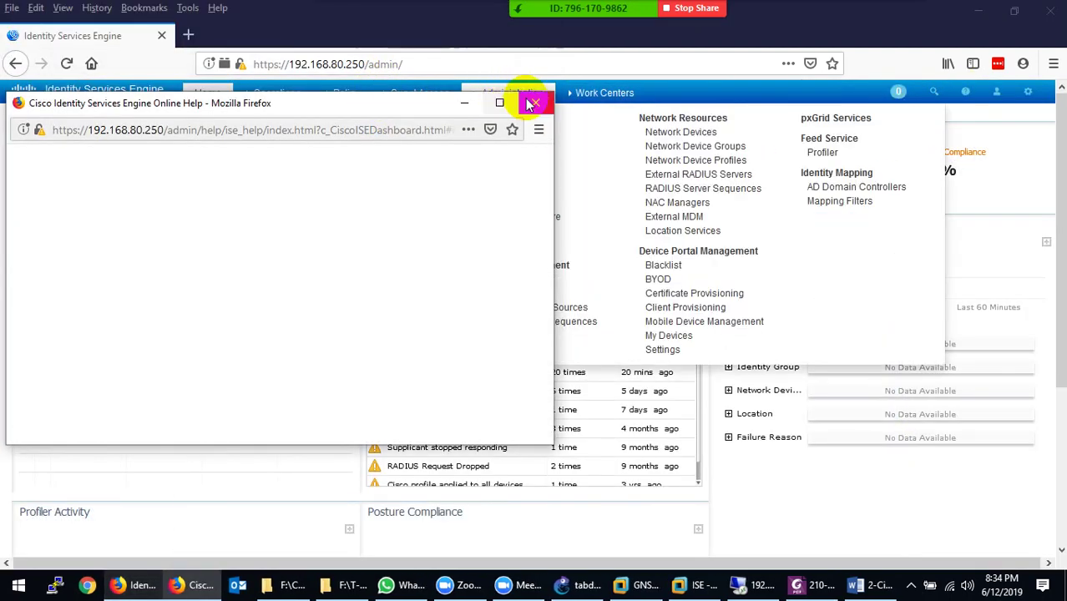
click(535, 104)
mouse_move(995, 105)
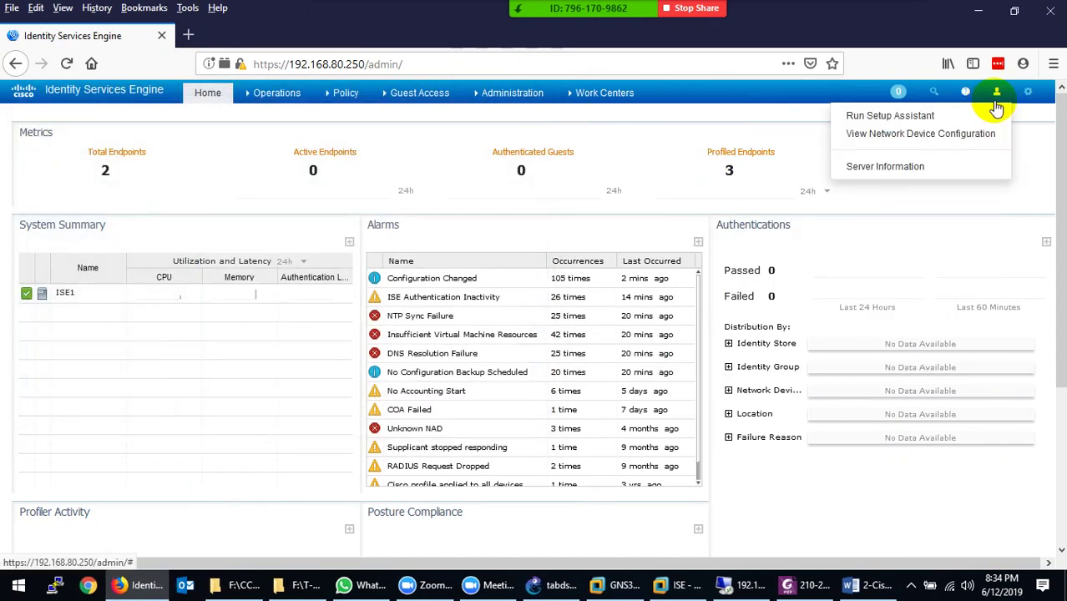
click(952, 140)
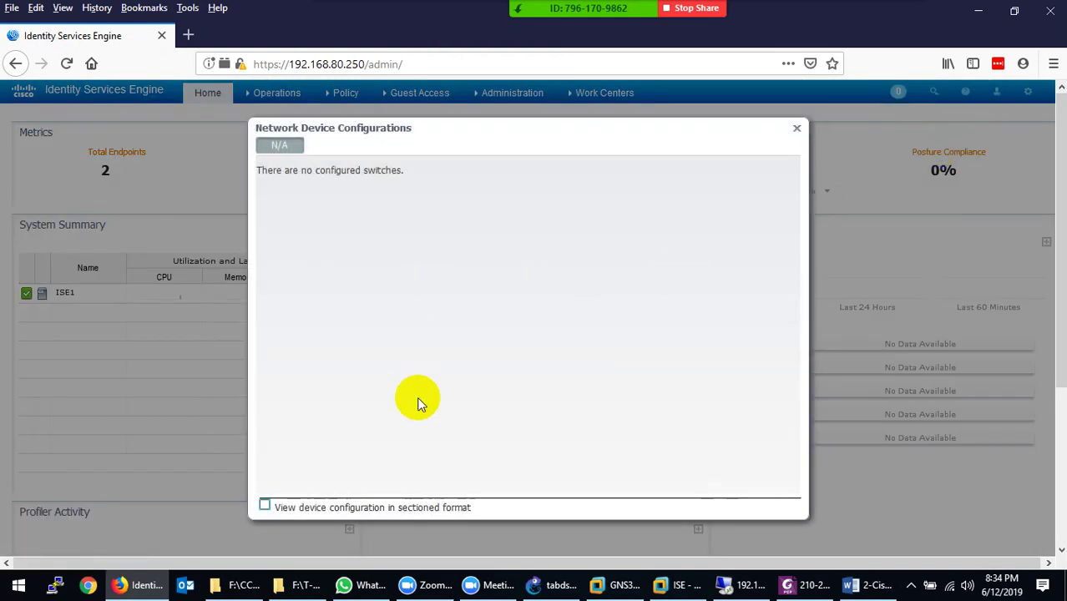
click(798, 131)
click(1028, 91)
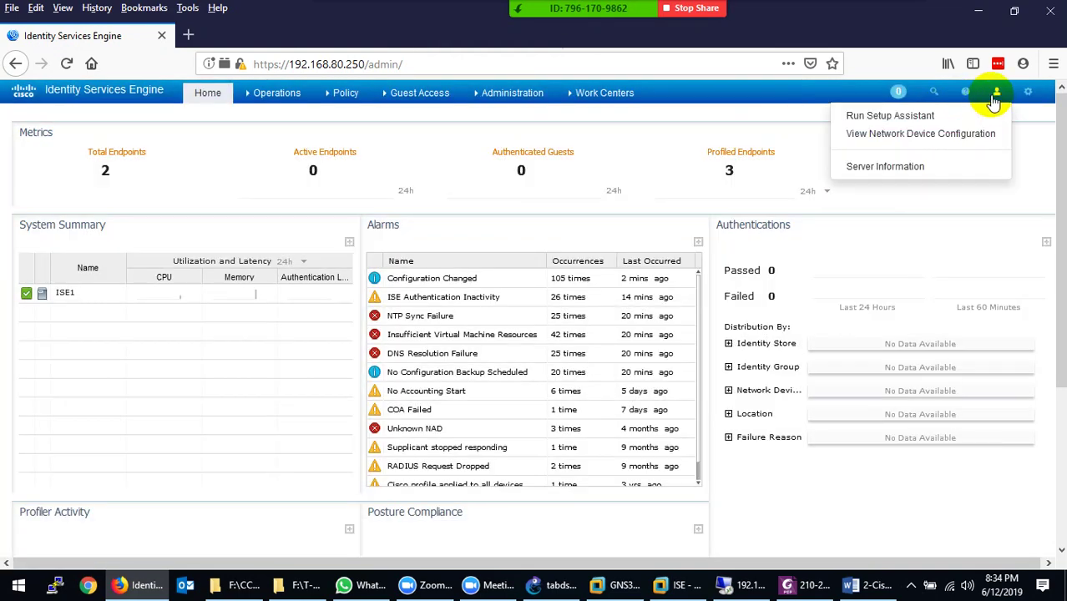
click(925, 170)
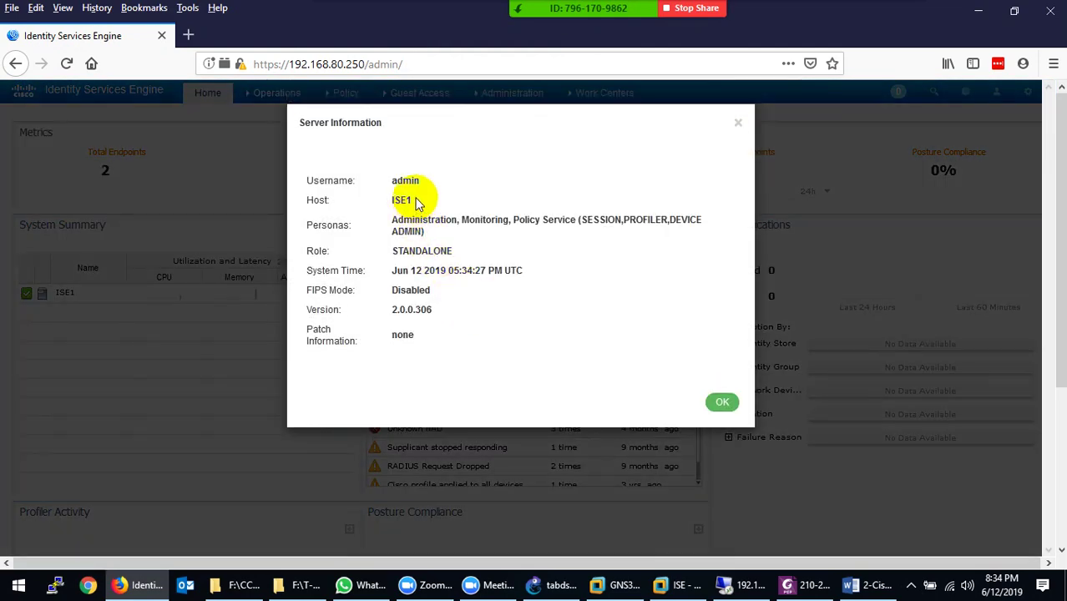
drag(421, 183, 581, 220)
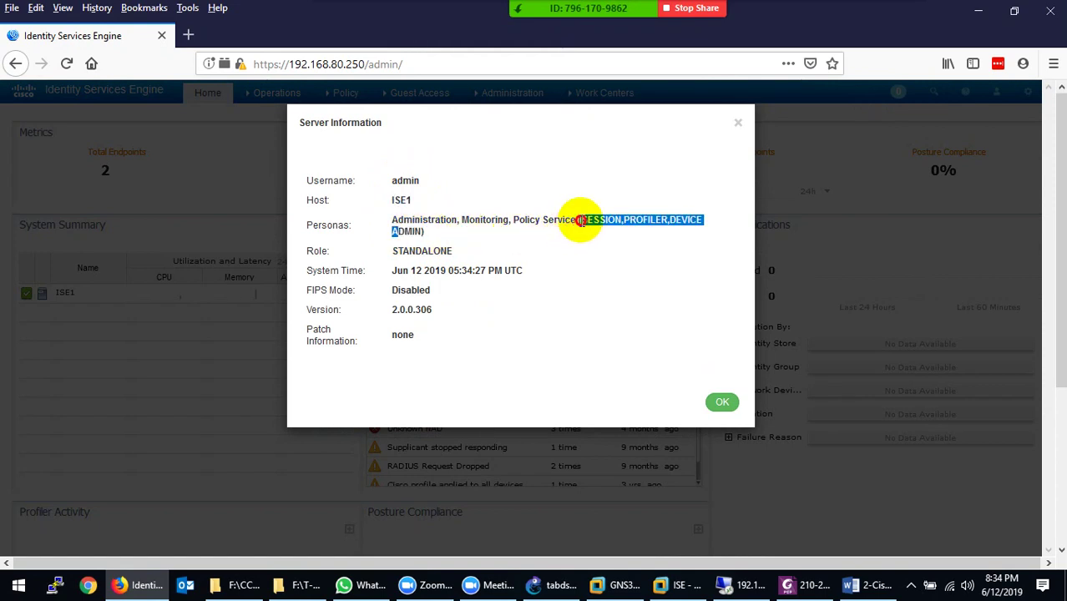
click(426, 250)
double_click(426, 250)
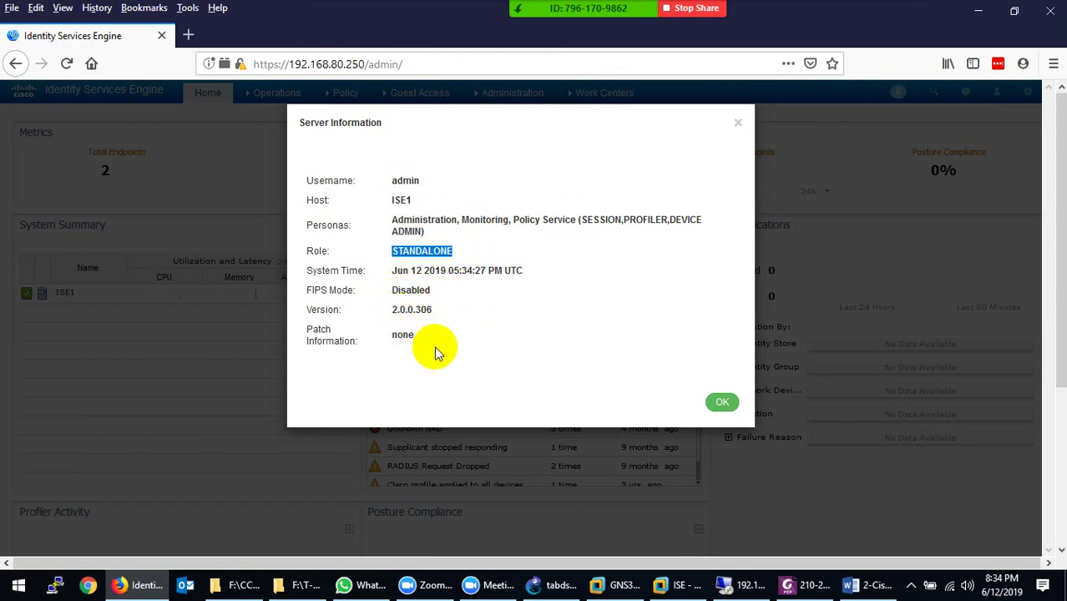
click(723, 404)
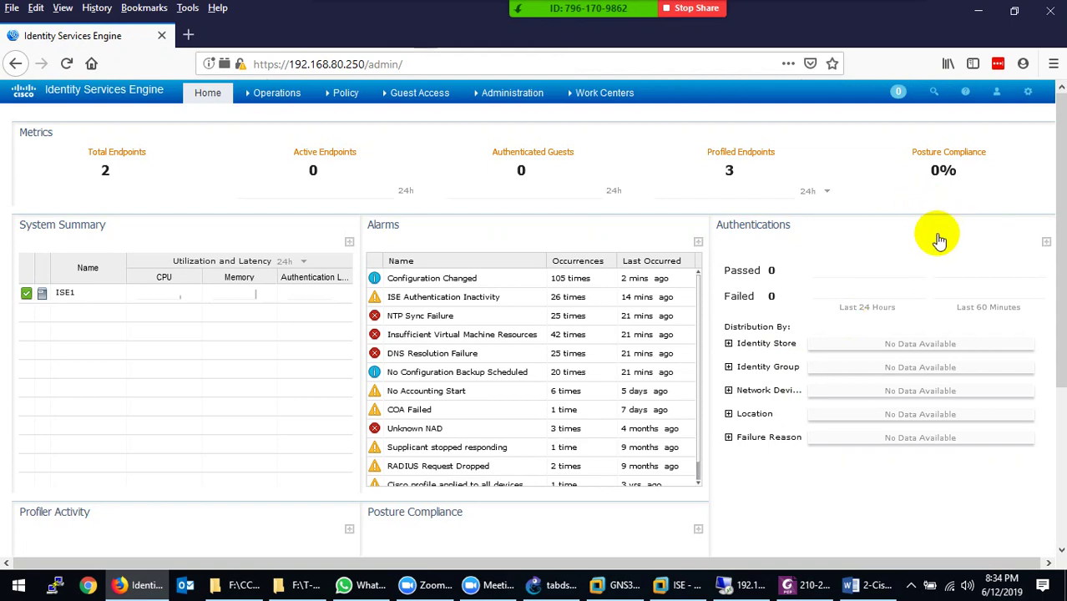
click(1028, 91)
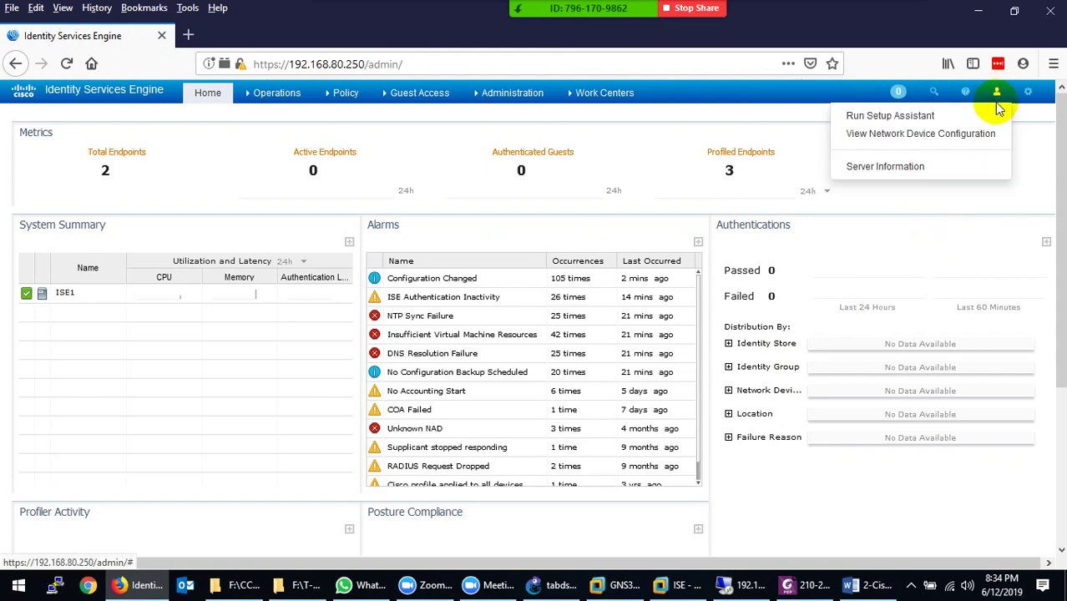
mouse_move(1033, 102)
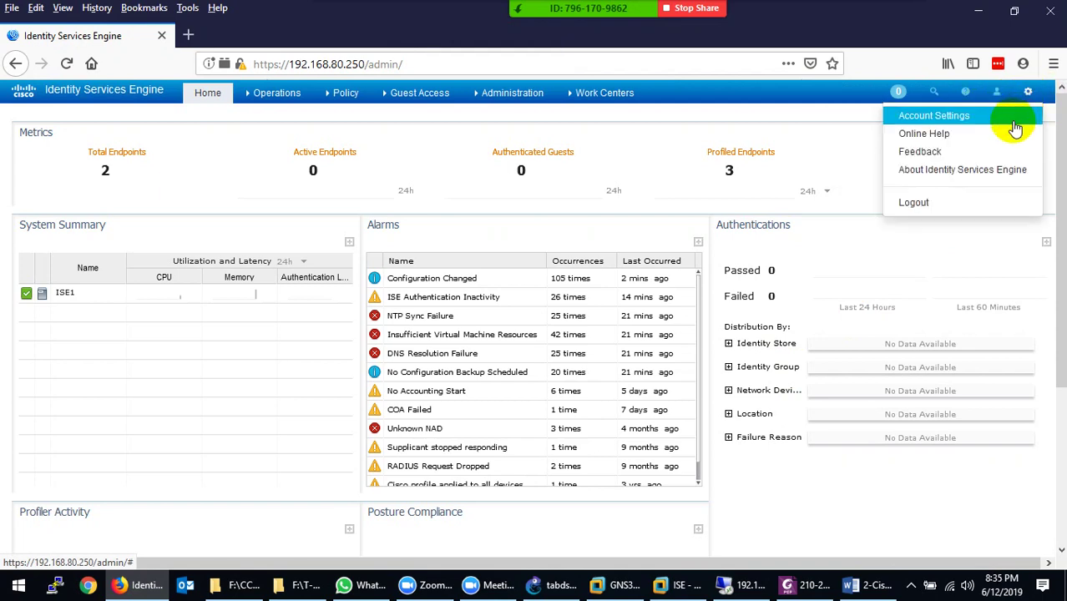
click(994, 170)
click(657, 300)
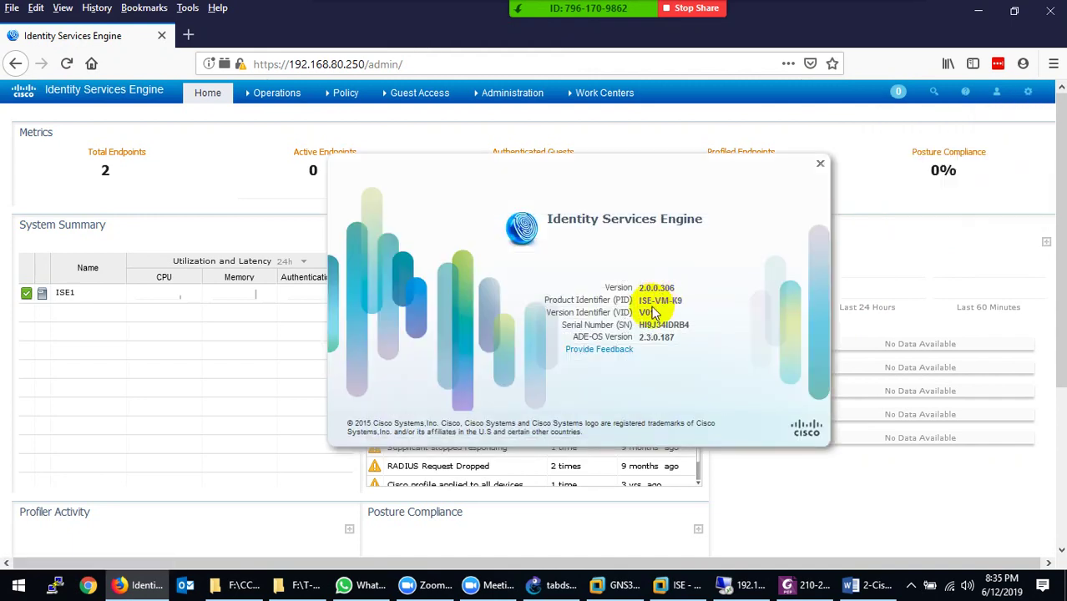
drag(650, 288, 656, 288)
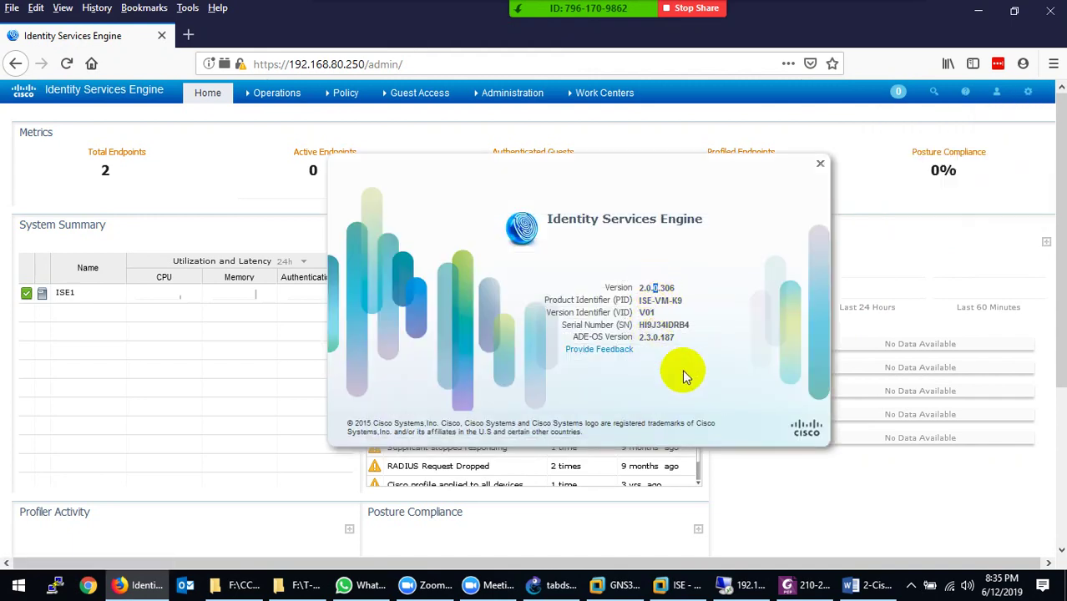
click(820, 167)
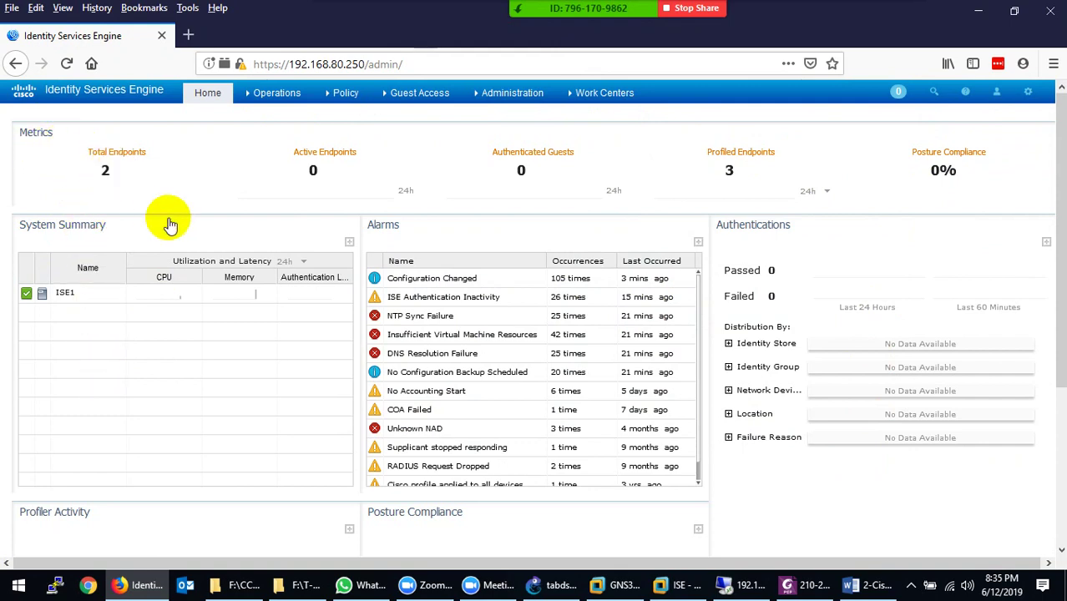
mouse_move(136, 159)
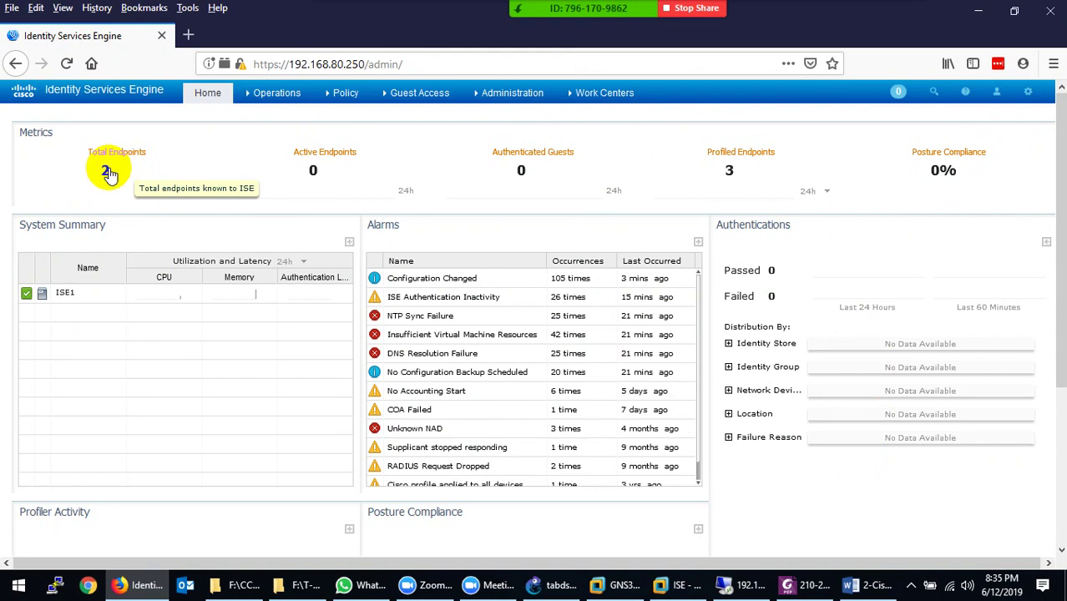
click(109, 172)
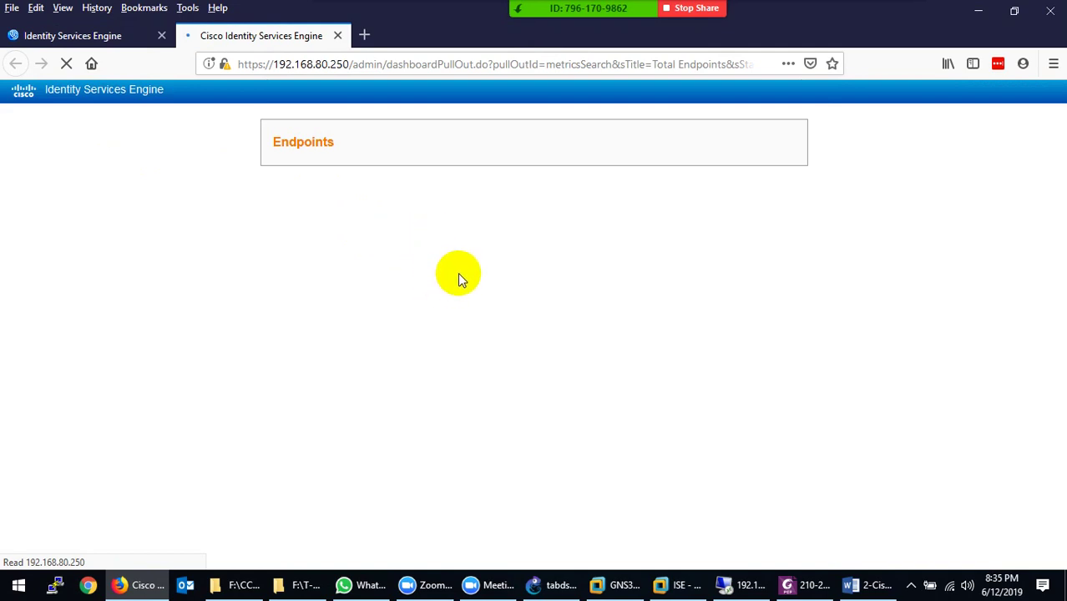
Review the Total Endpoints breakdown (6 total, 1 failed, 5 disconnected), then close its tab
click(50, 35)
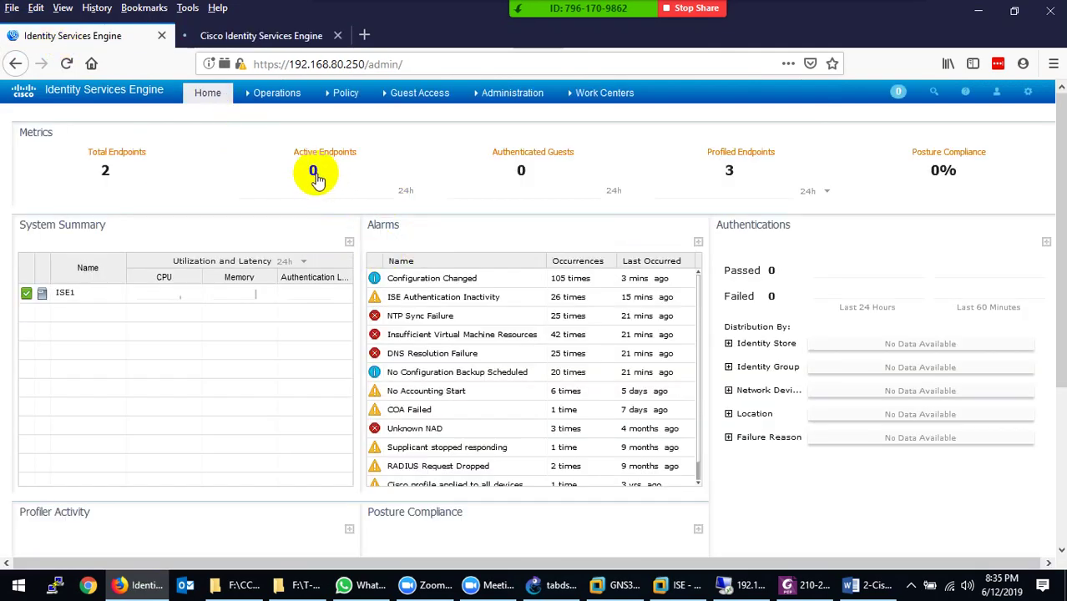
mouse_move(313, 176)
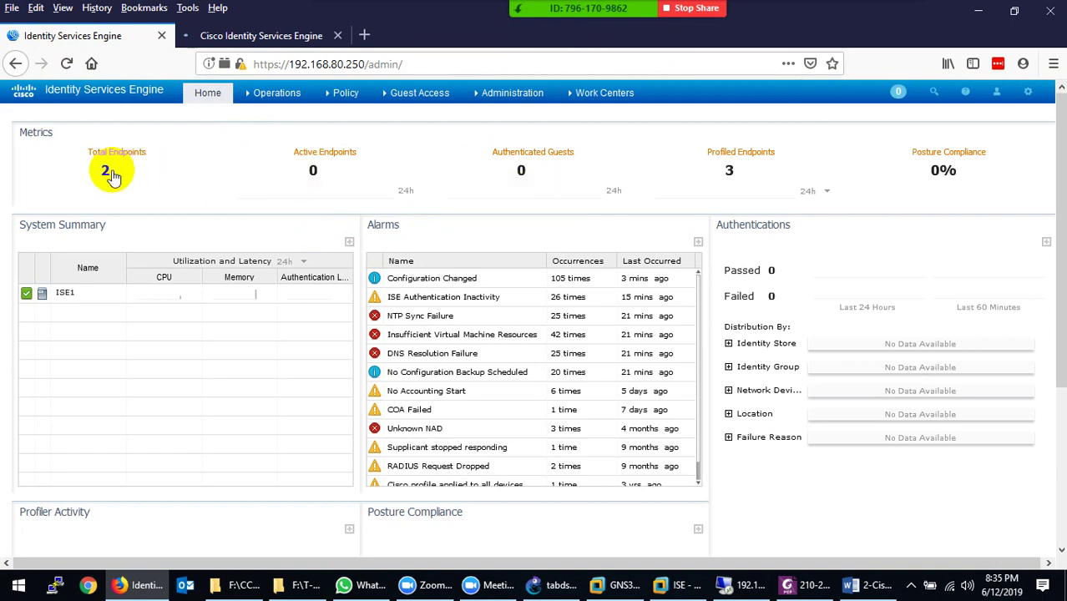
mouse_move(106, 177)
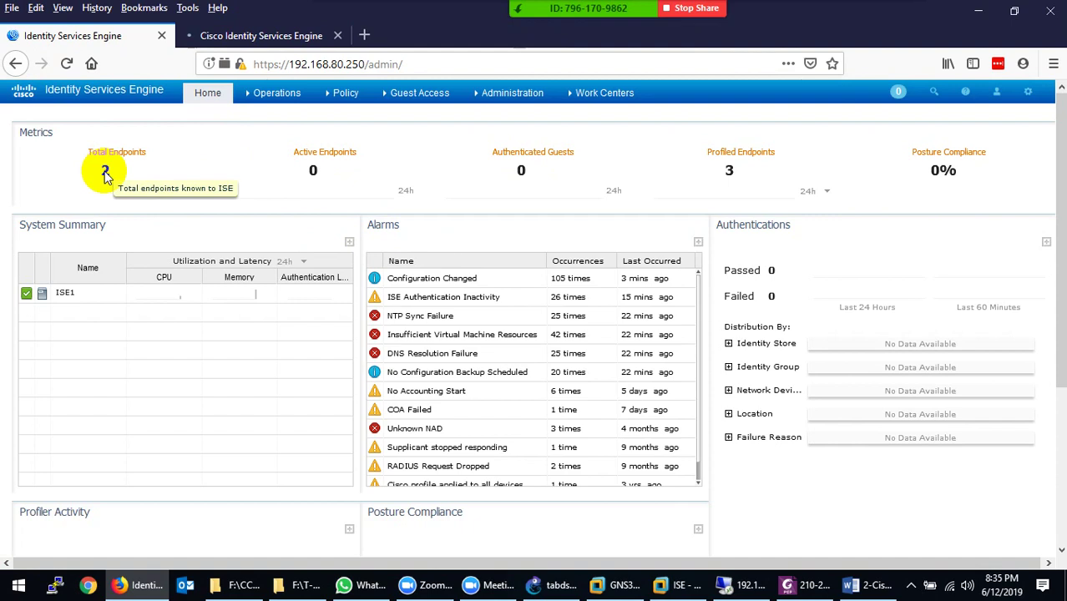
click(284, 33)
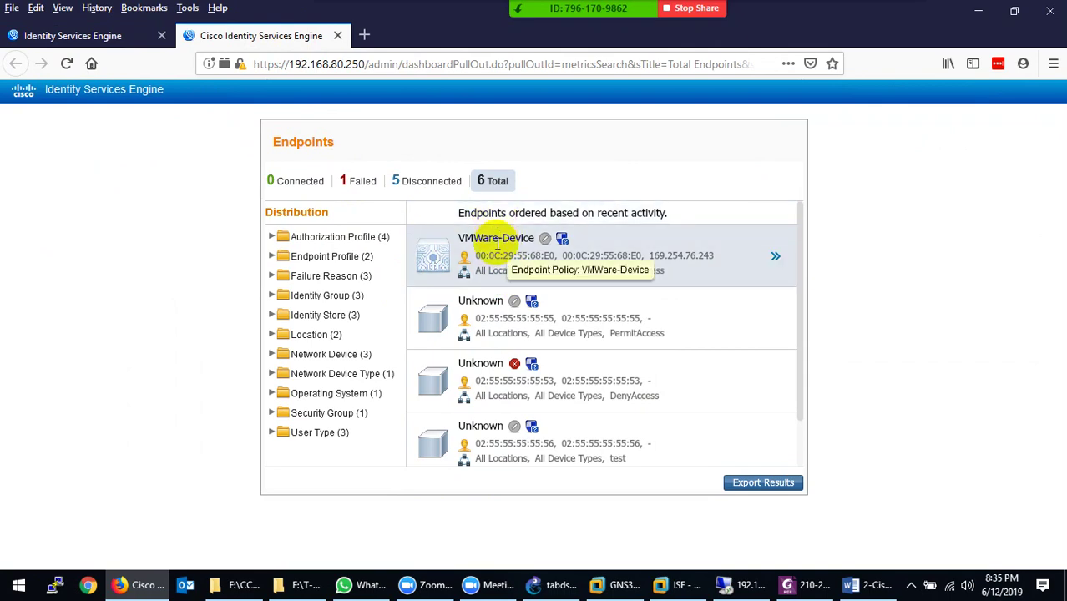
click(338, 35)
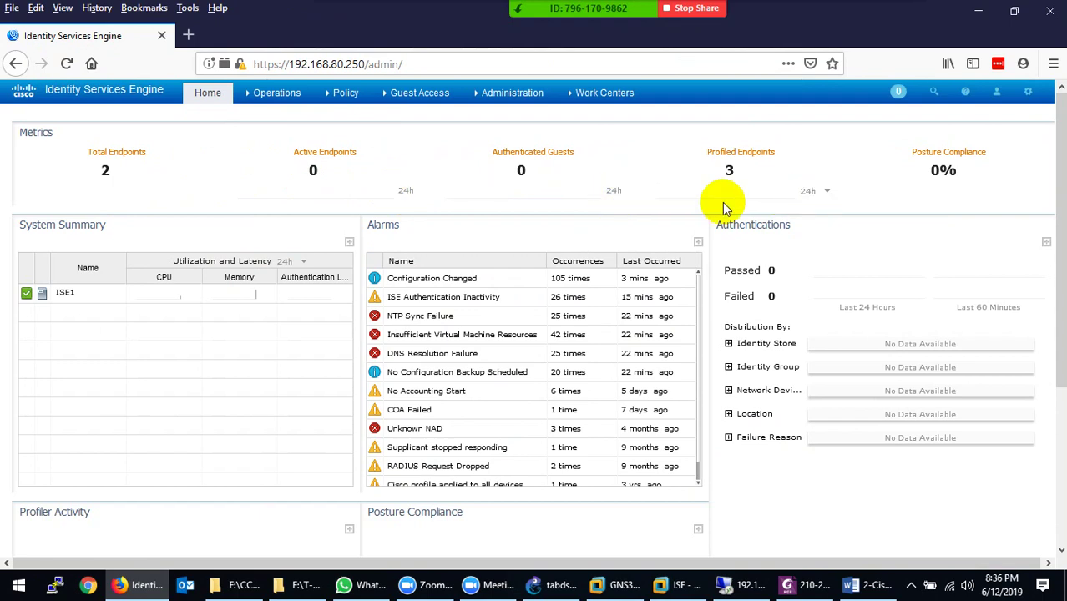
click(827, 193)
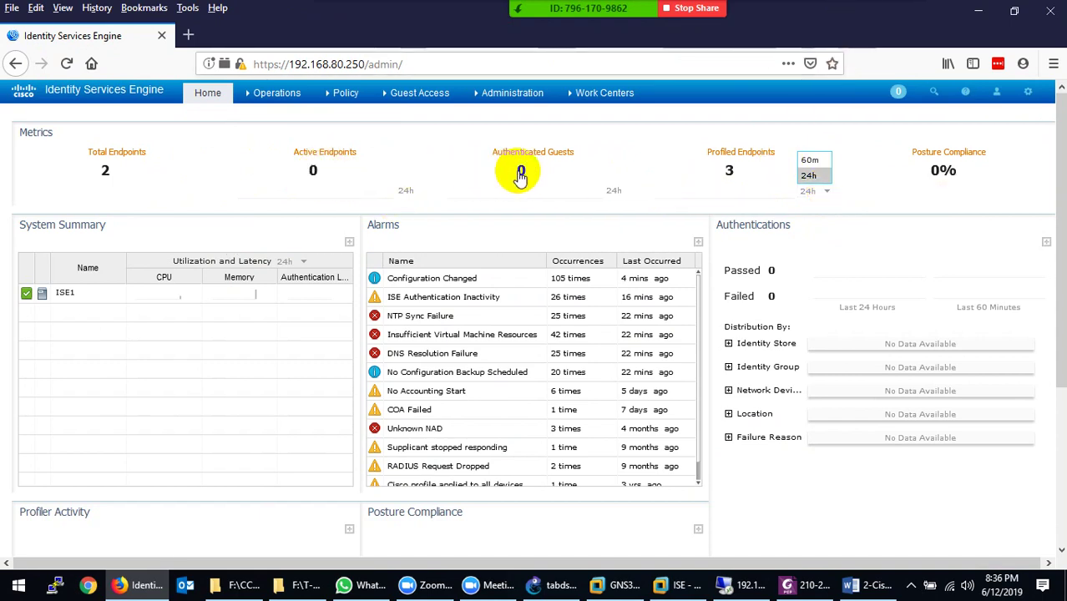
mouse_move(520, 177)
mouse_move(550, 202)
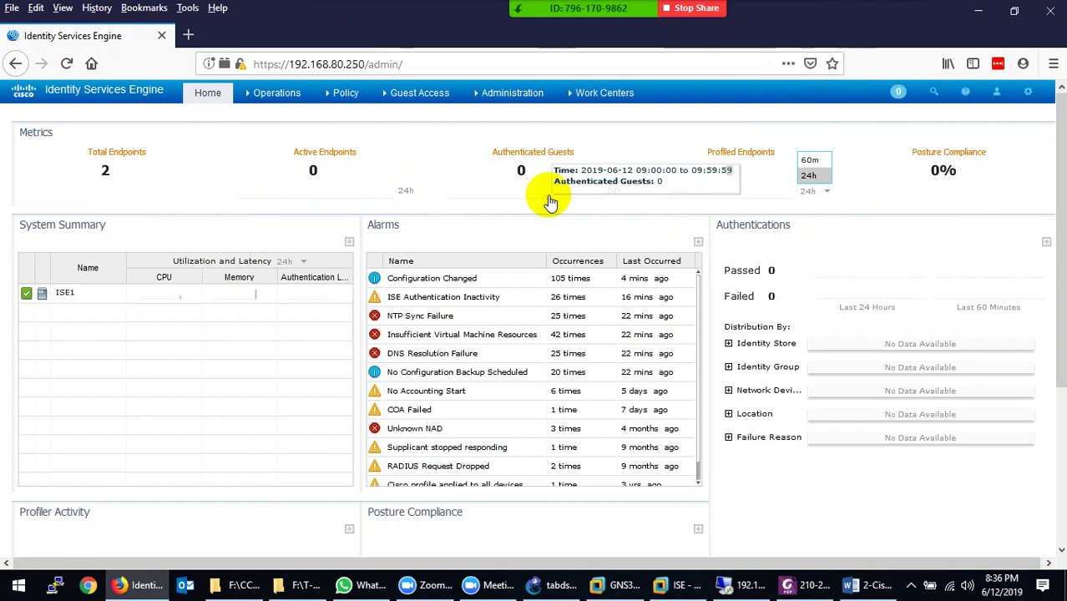
mouse_move(424, 104)
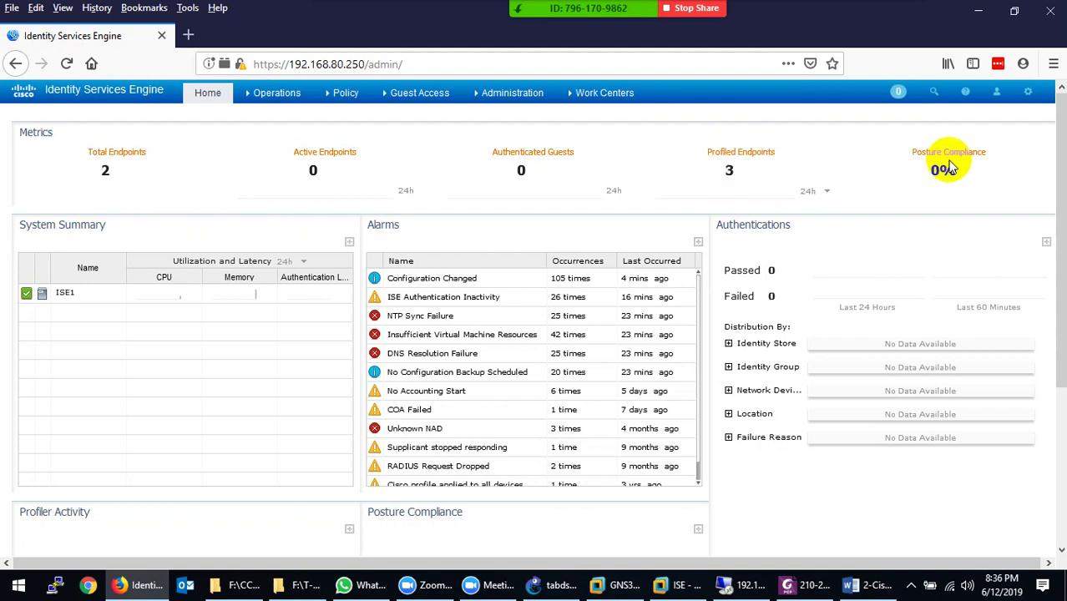
mouse_move(956, 185)
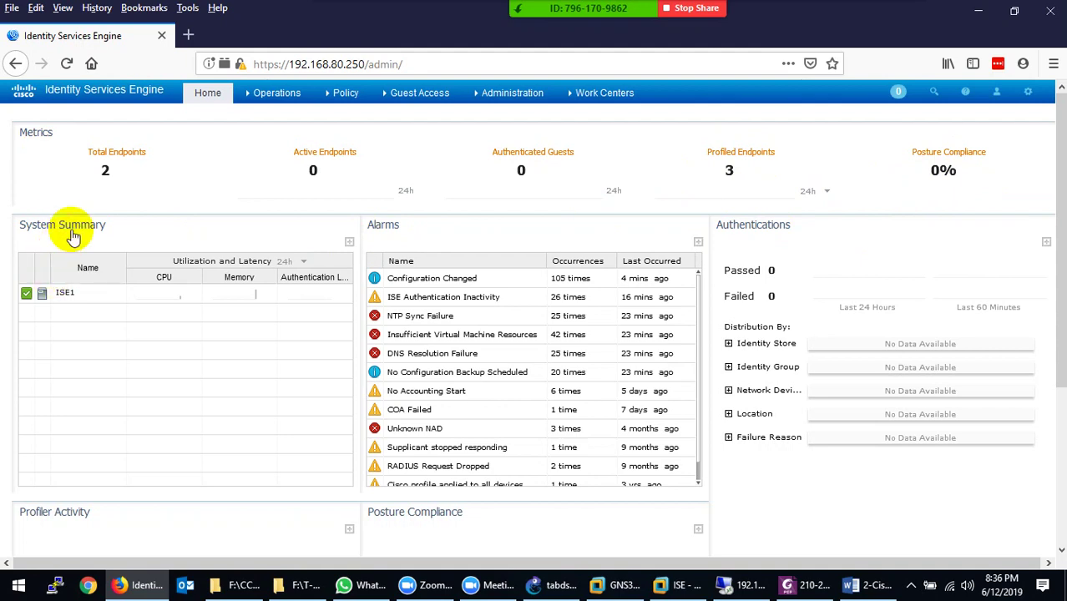
Select the ISE1 node in System Summary, scroll the dashboard, then show the Word notes
click(59, 296)
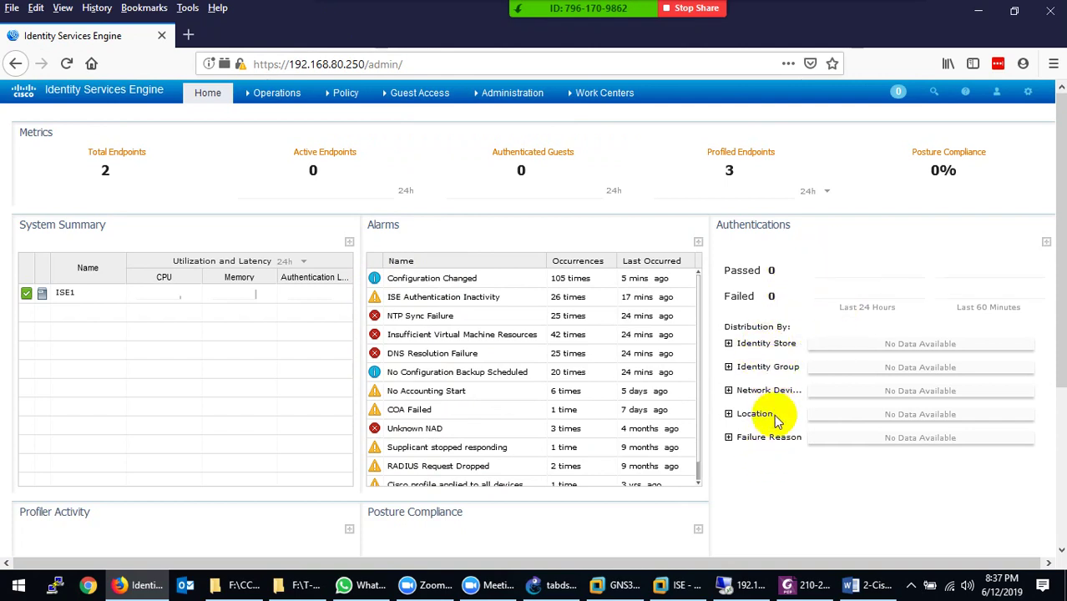
drag(1056, 298, 1055, 465)
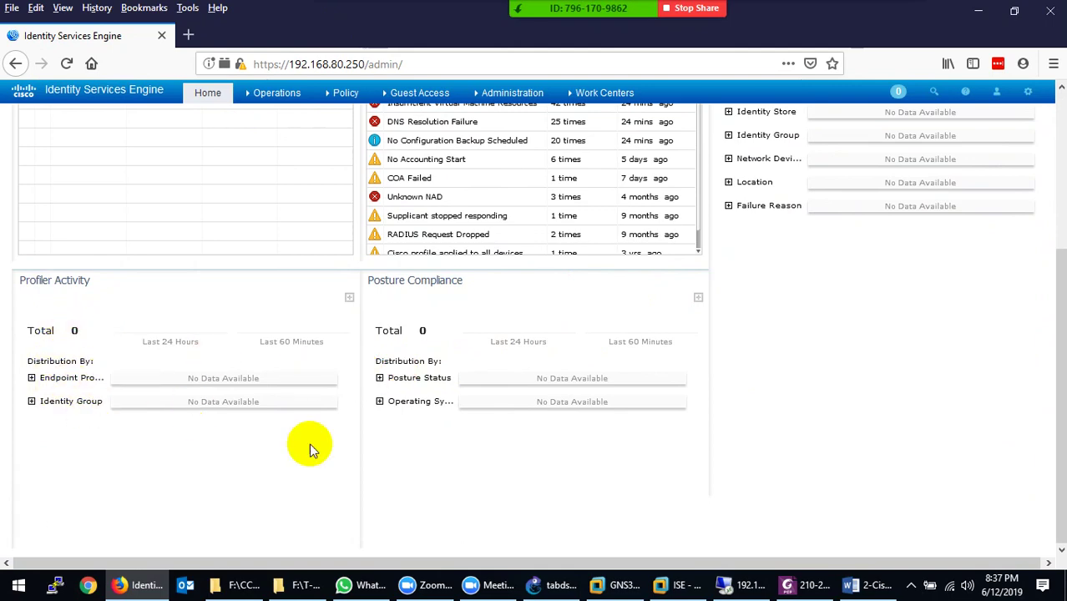
scroll(1048, 465, up, 5)
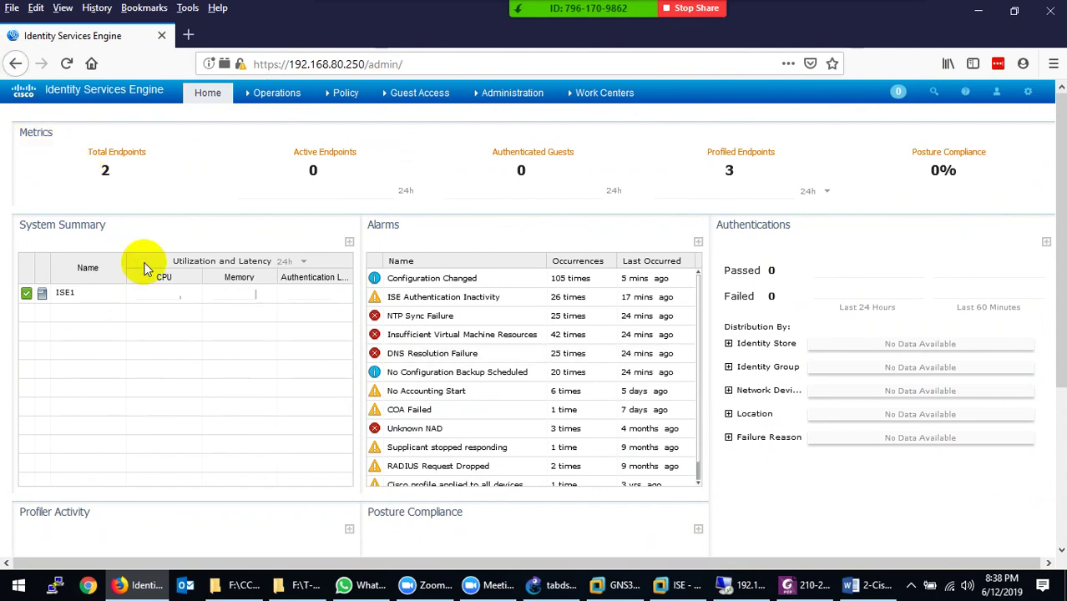
click(864, 585)
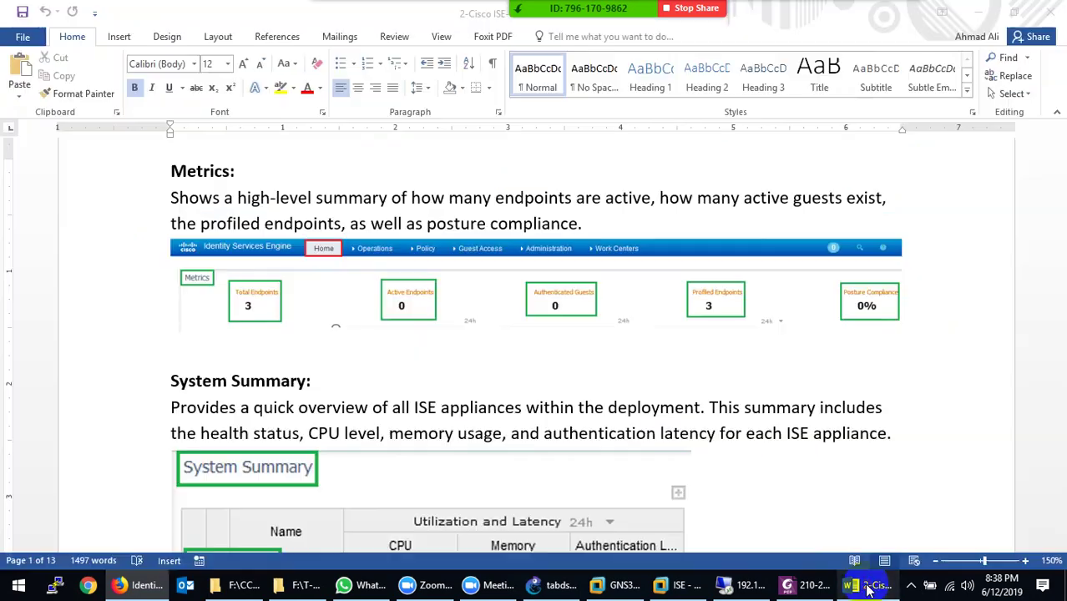
Read past the PAN and PSN notes to the Monitoring Node (MnT) section, then return to ISE
scroll(405, 420, down, 3)
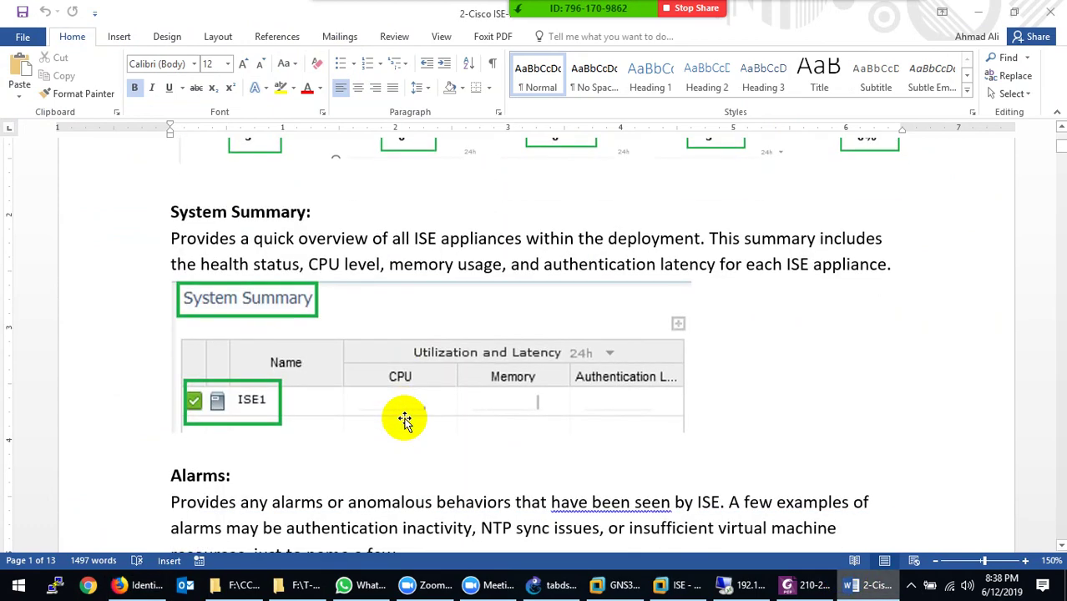
scroll(404, 420, down, 15)
scroll(404, 420, down, 7)
scroll(405, 419, down, 10)
scroll(405, 422, down, 10)
scroll(404, 421, down, 10)
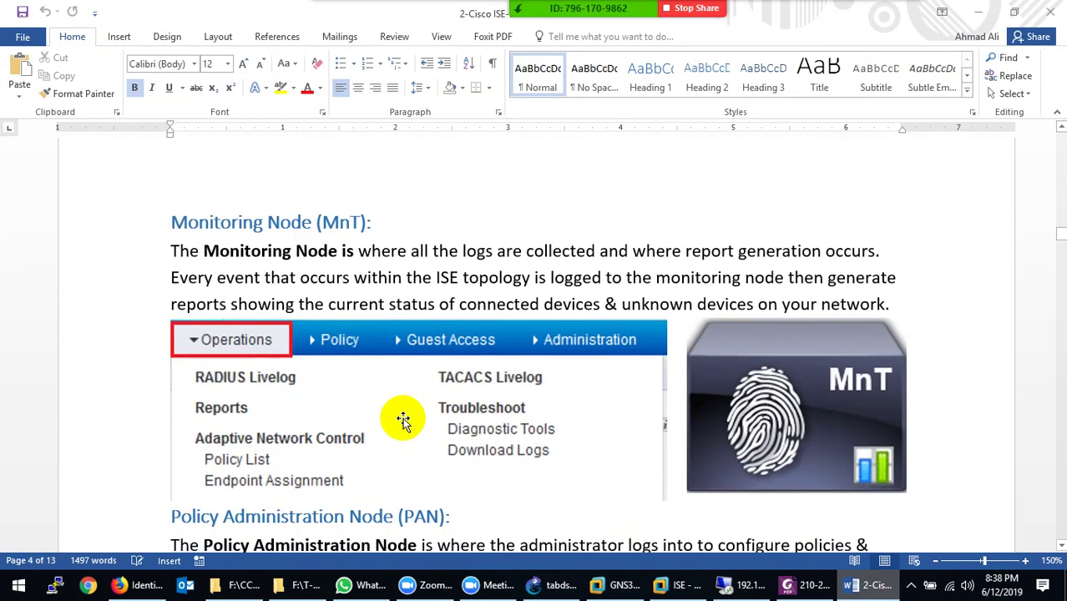
scroll(403, 420, down, 1)
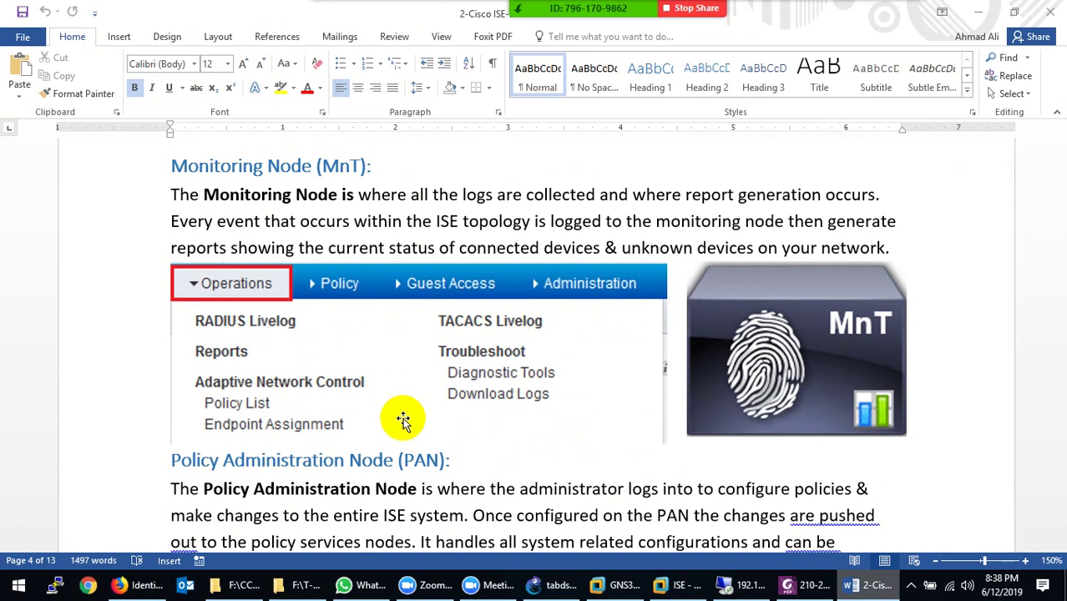
scroll(404, 418, down, 3)
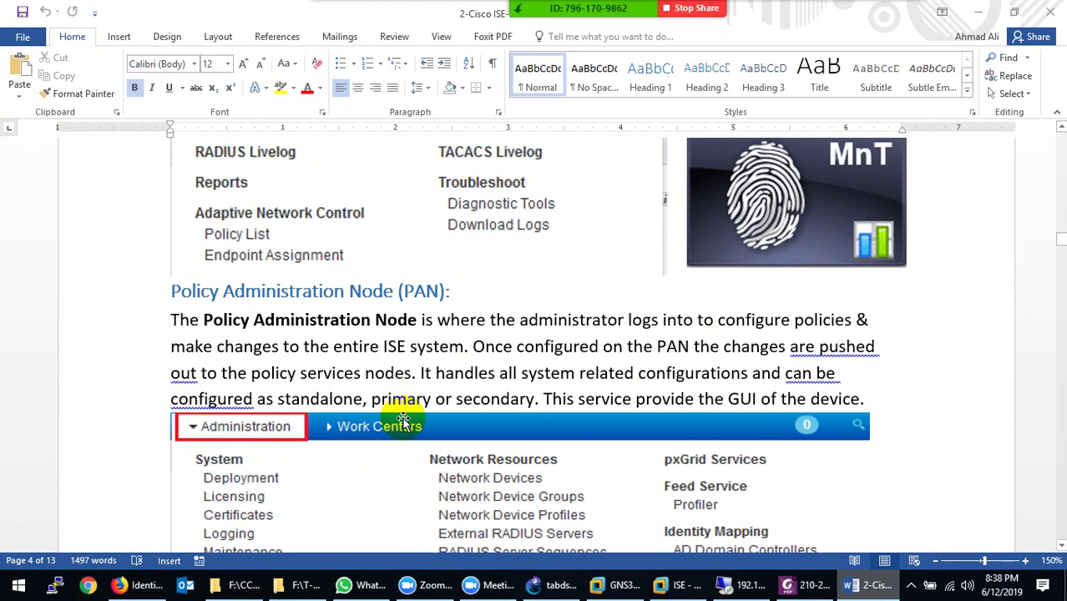
scroll(404, 418, down, 15)
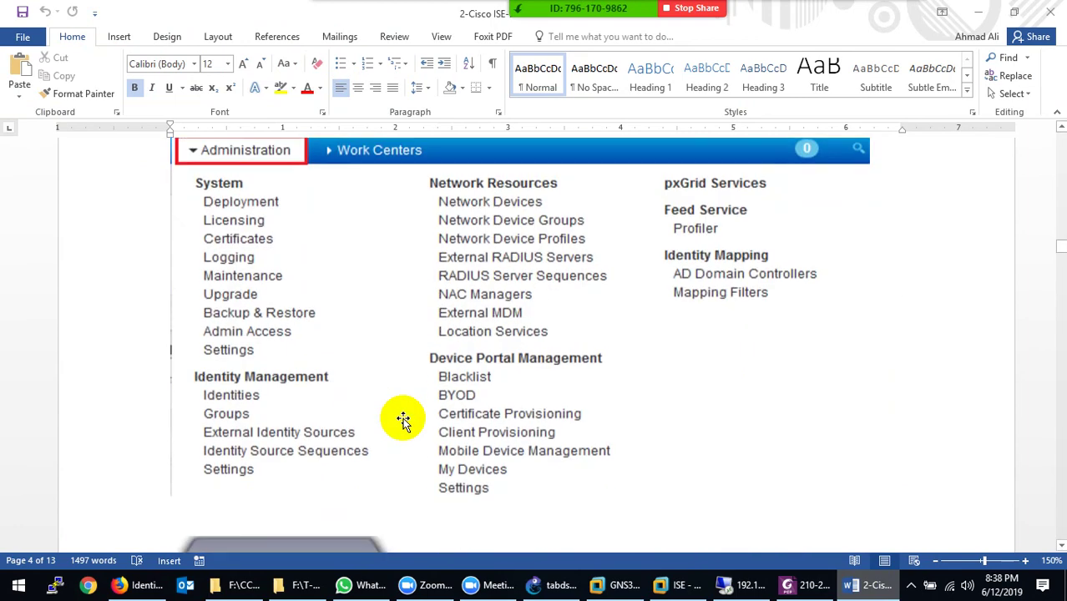
scroll(404, 418, down, 1)
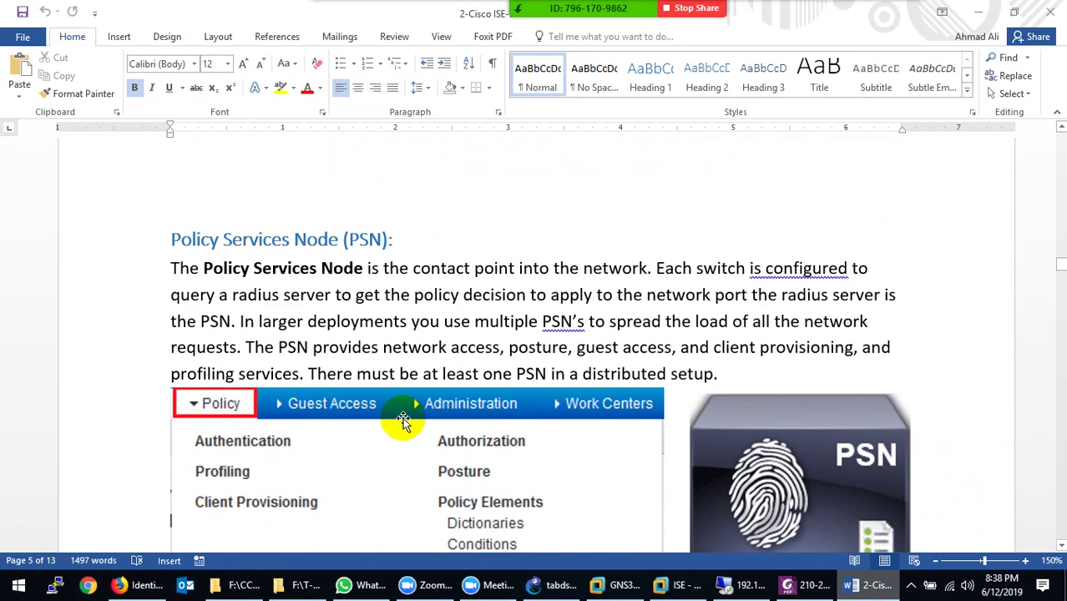
scroll(403, 420, down, 2)
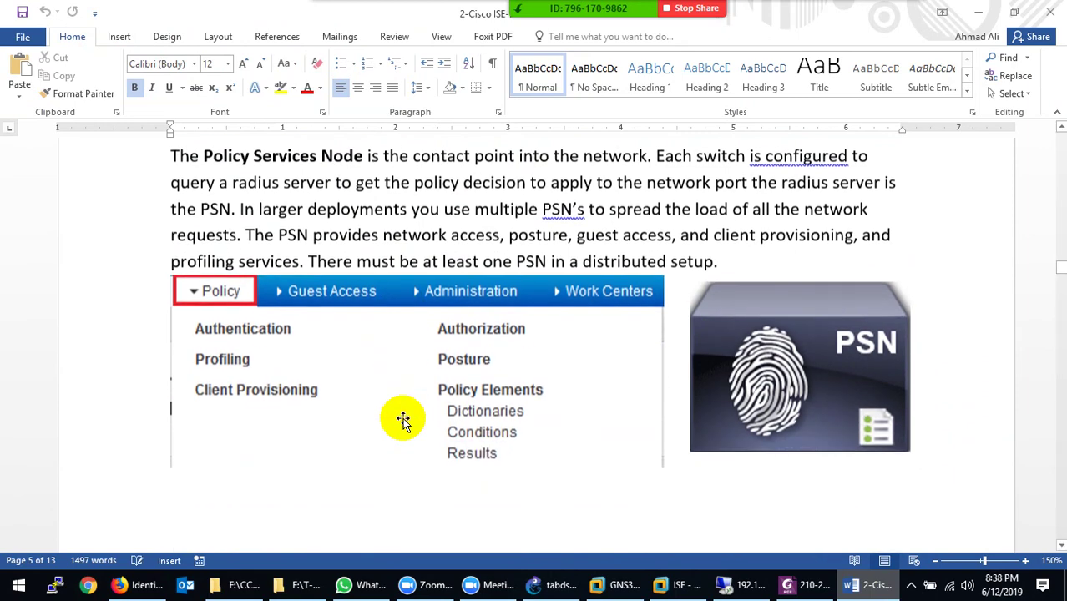
scroll(404, 420, up, 20)
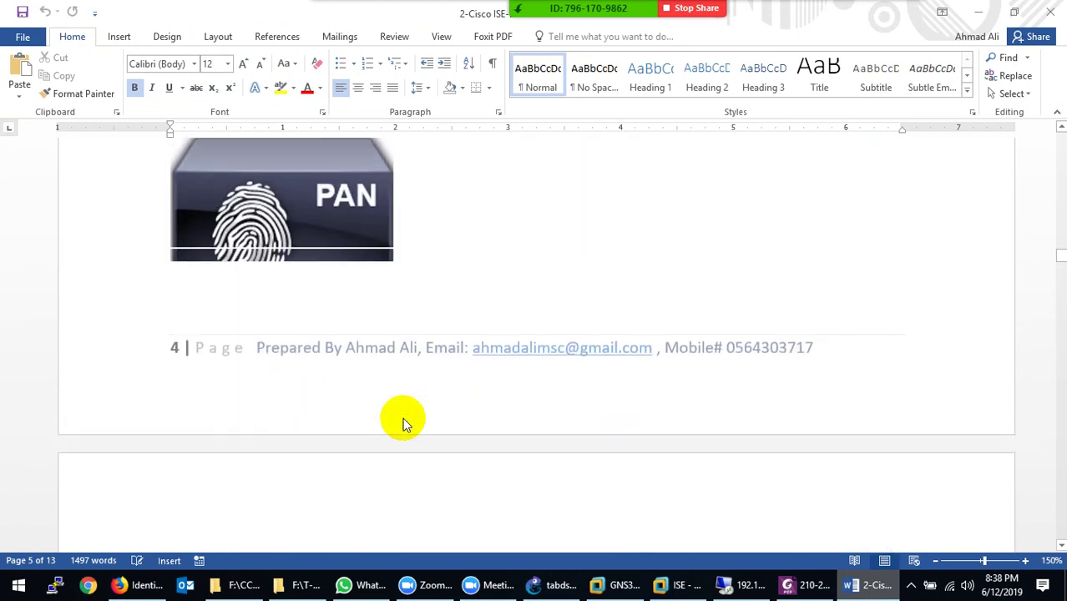
scroll(405, 419, down, 5)
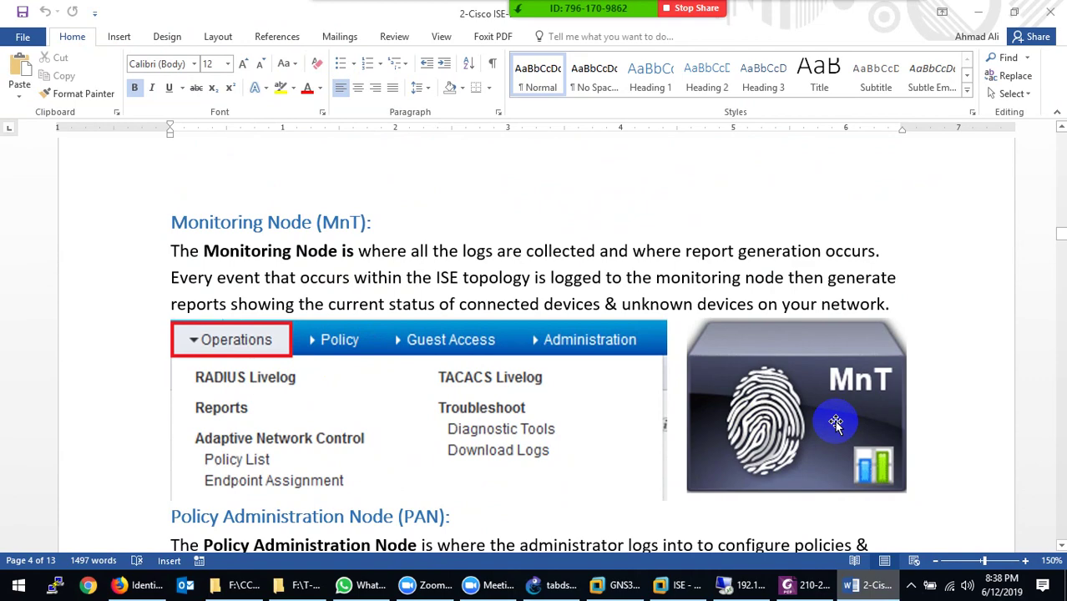
click(138, 585)
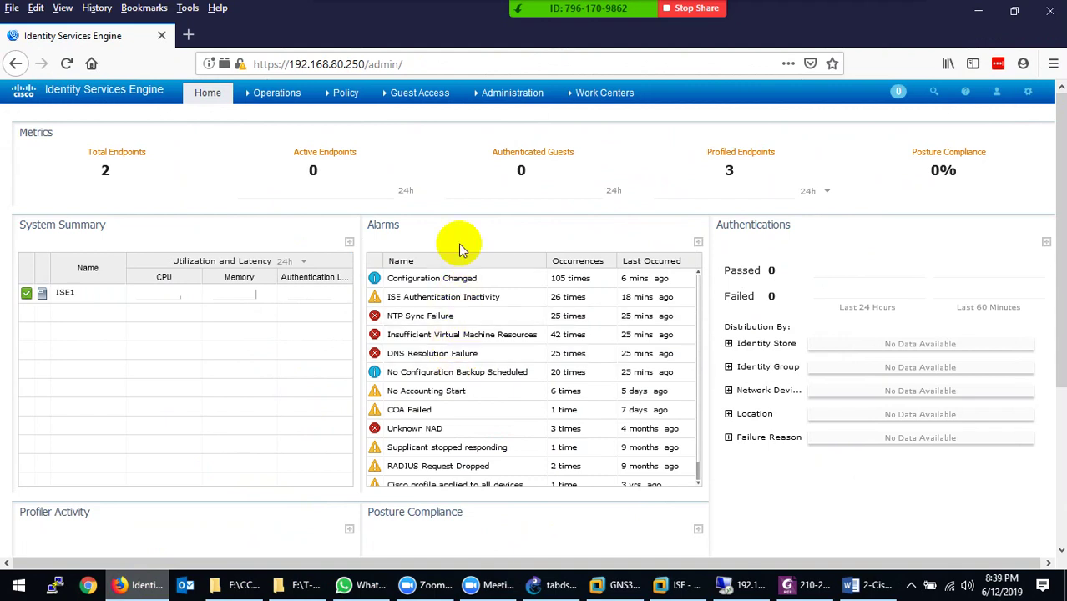
Open Operations > RADIUS Livelog and reload its sub-tab
click(269, 95)
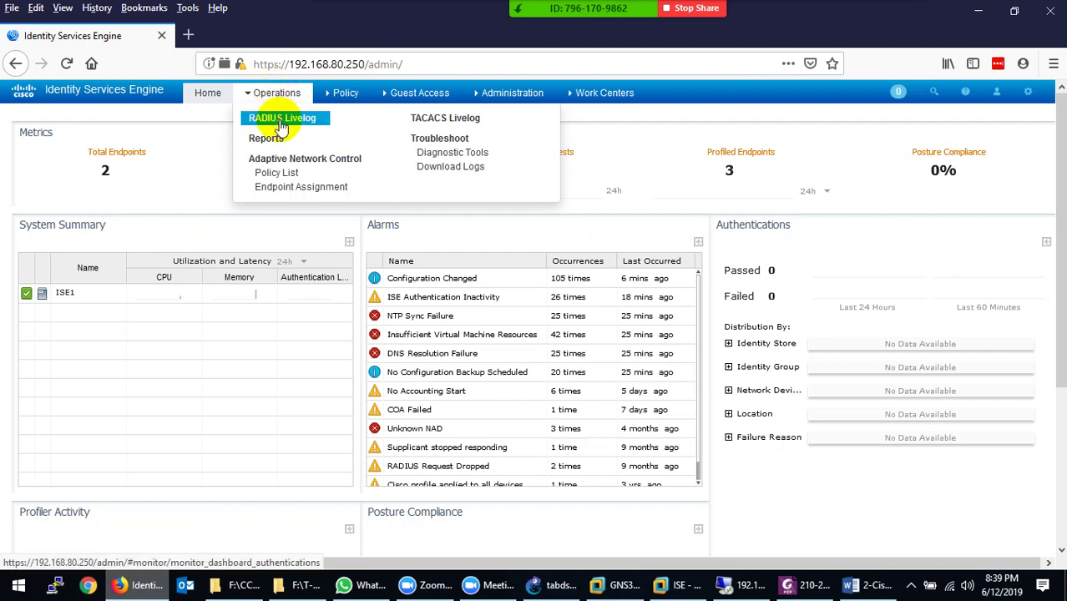
click(282, 117)
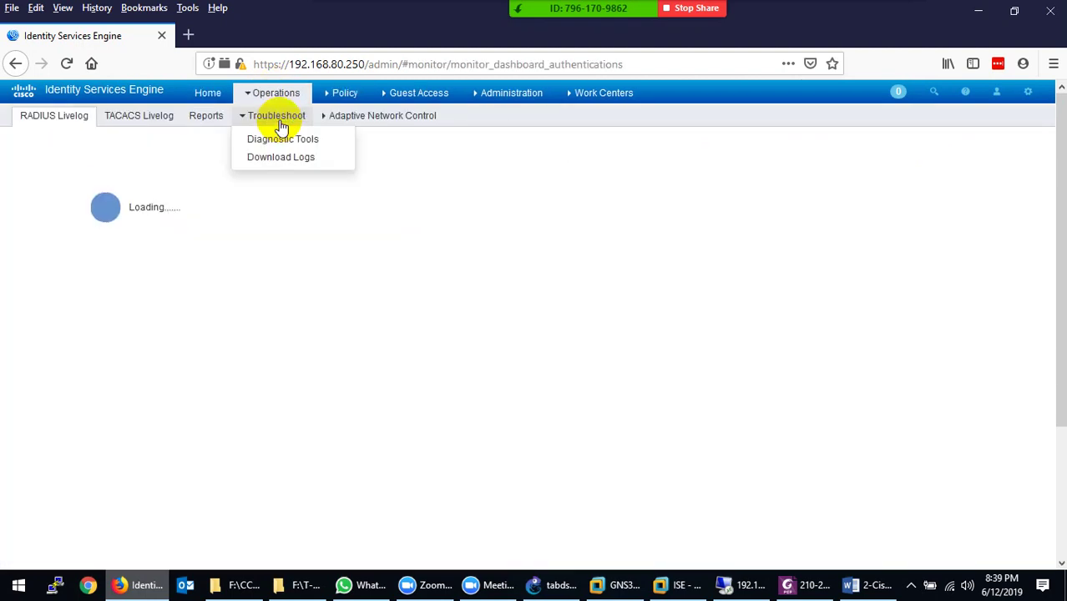
click(46, 130)
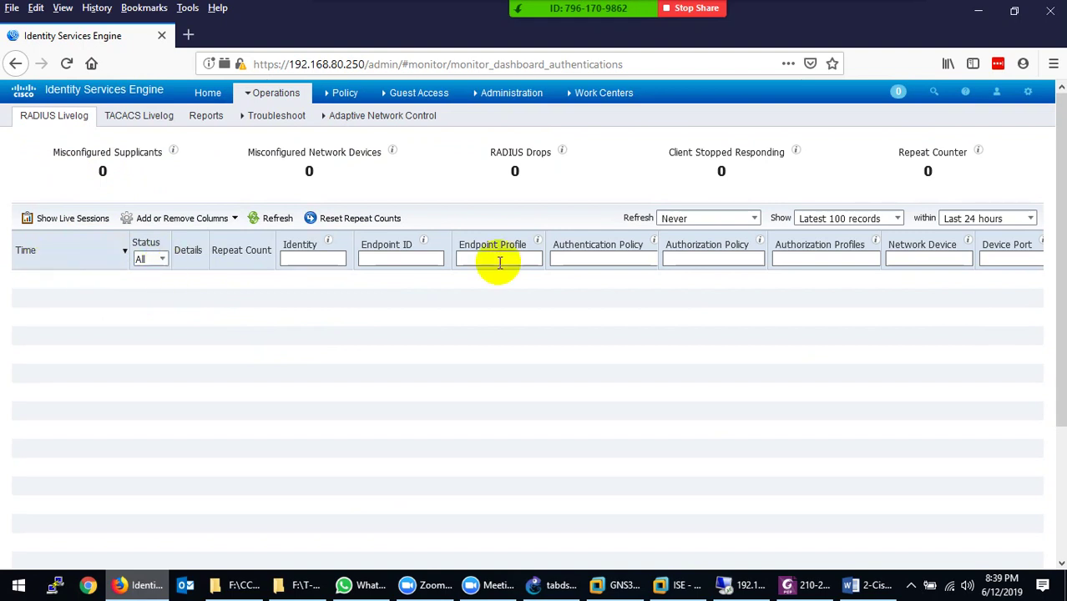
Set the RADIUS live log time range to Last 60 minutes
click(1029, 218)
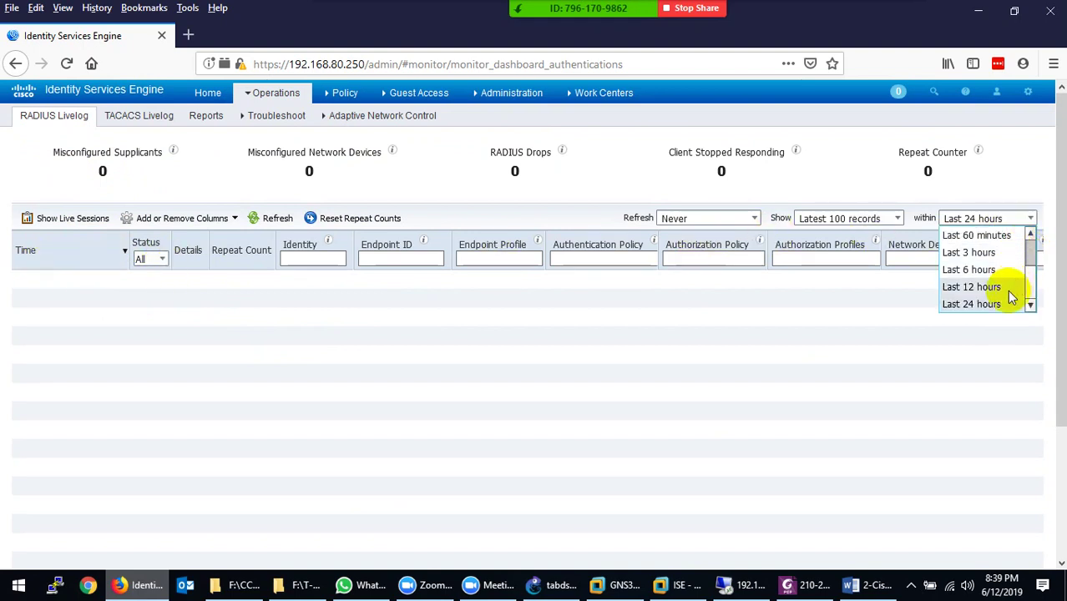
click(1036, 284)
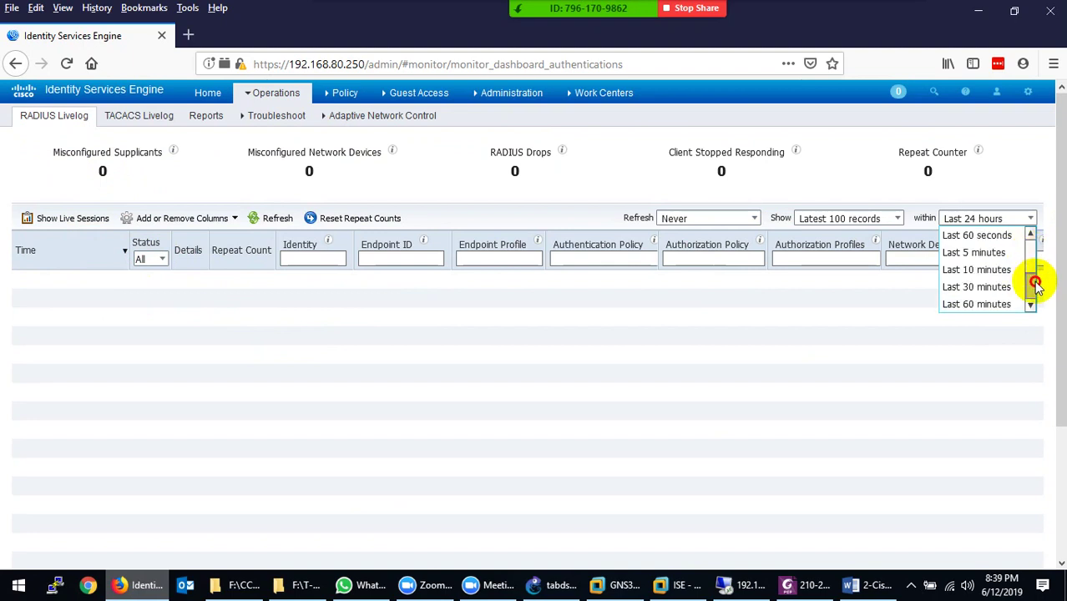
click(985, 304)
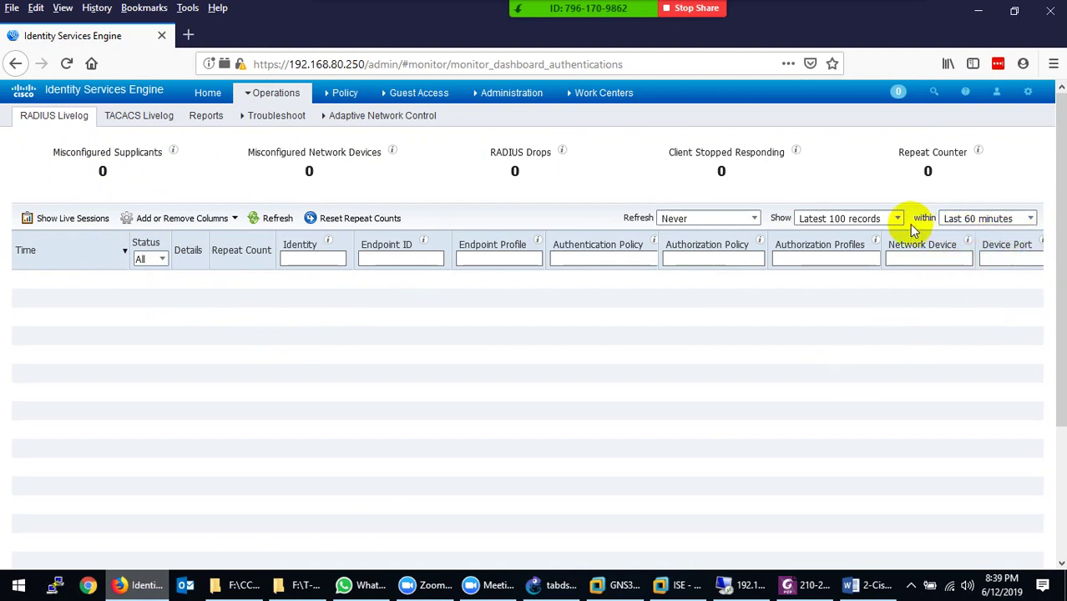
click(1029, 218)
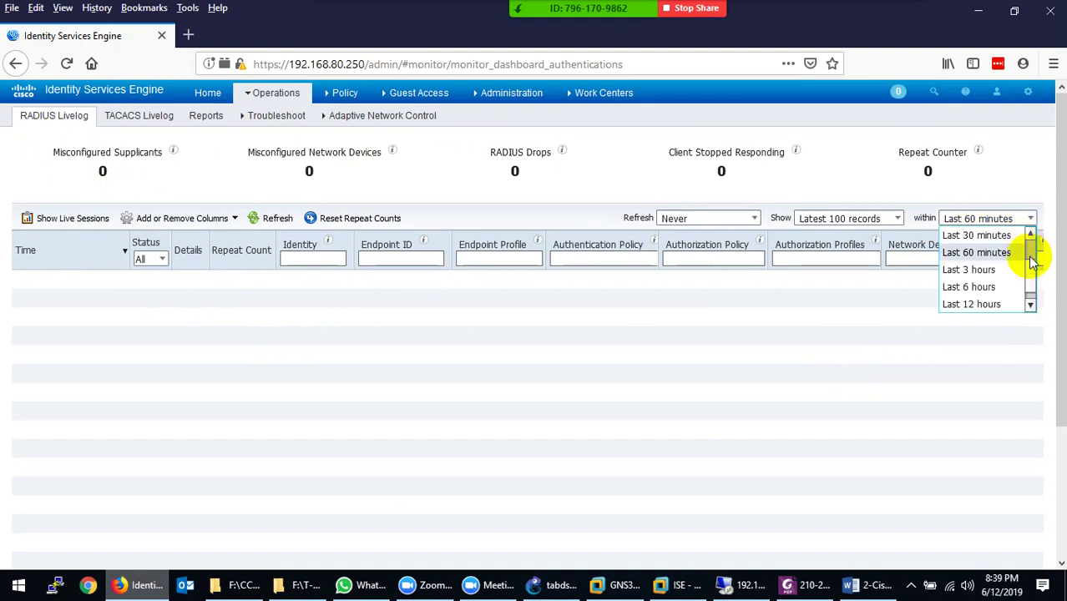
click(1031, 304)
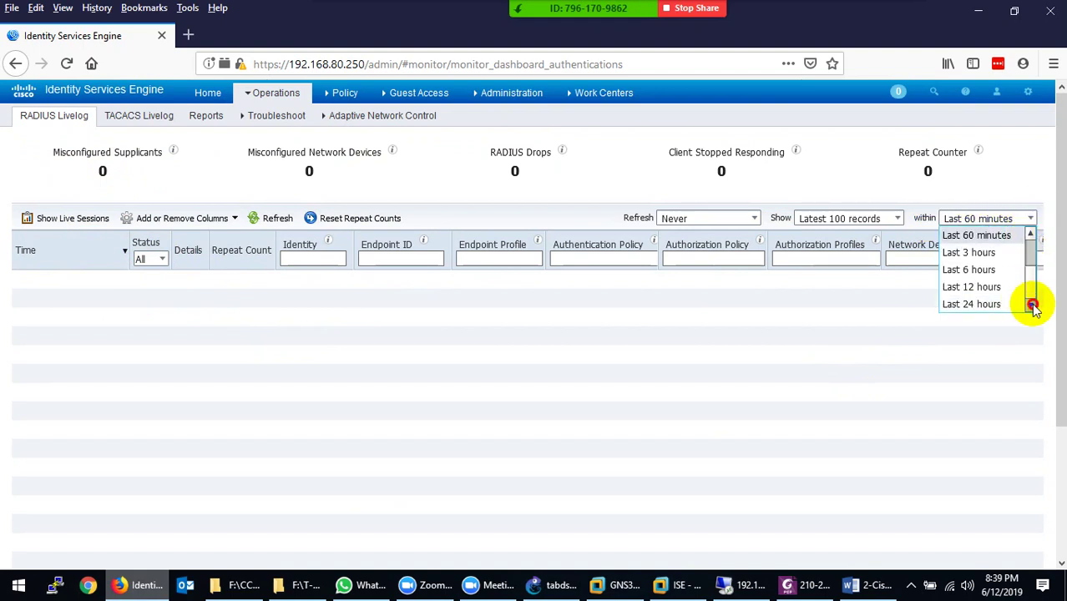
drag(1031, 263, 1032, 286)
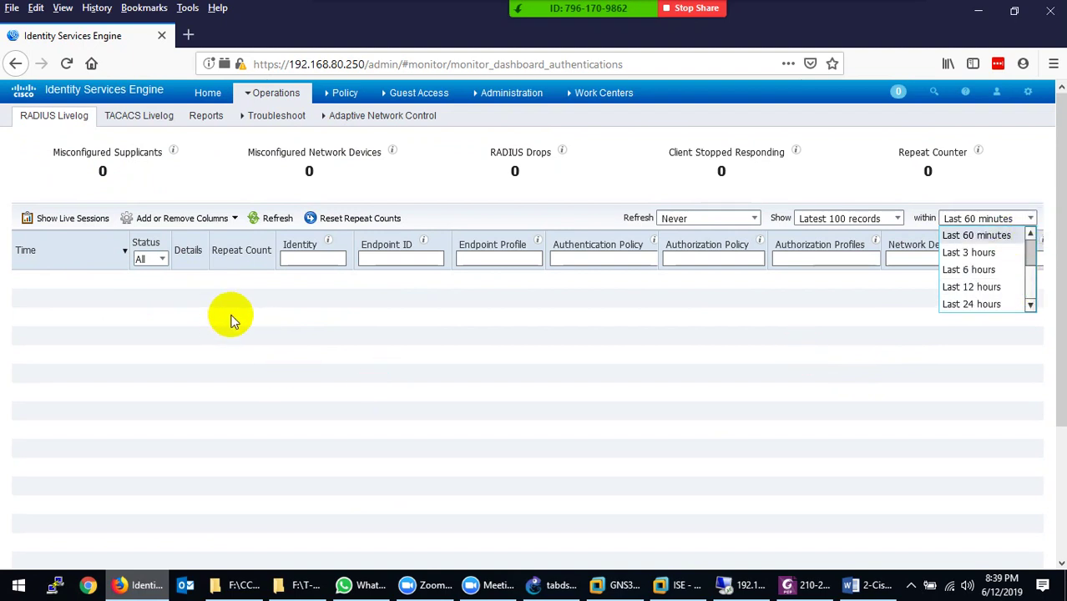
click(236, 257)
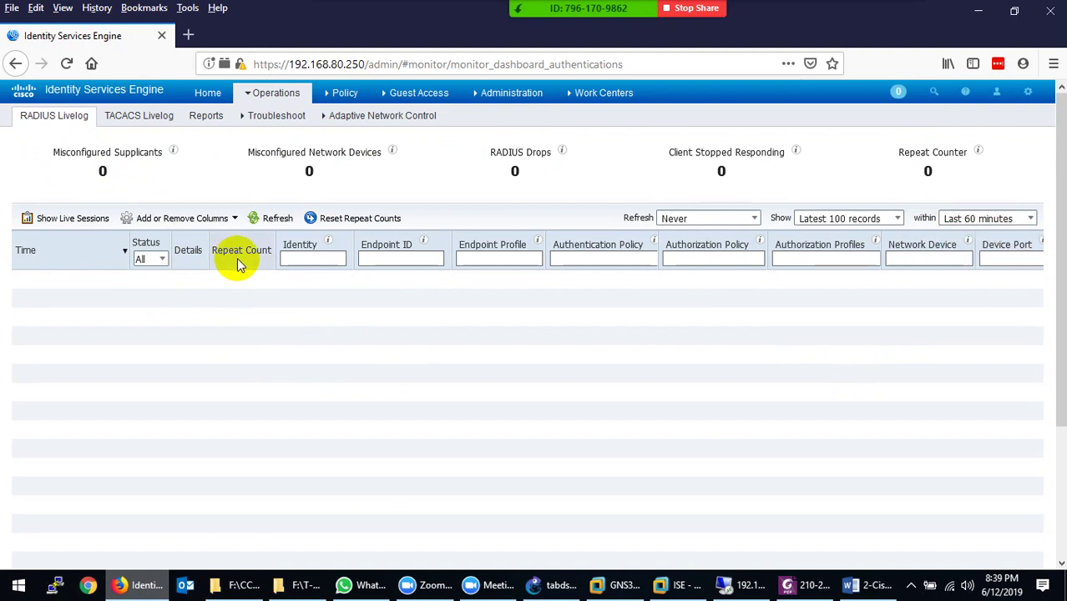
Try the Identity and Network Device filter boxes, then open Add or Remove Columns
click(309, 259)
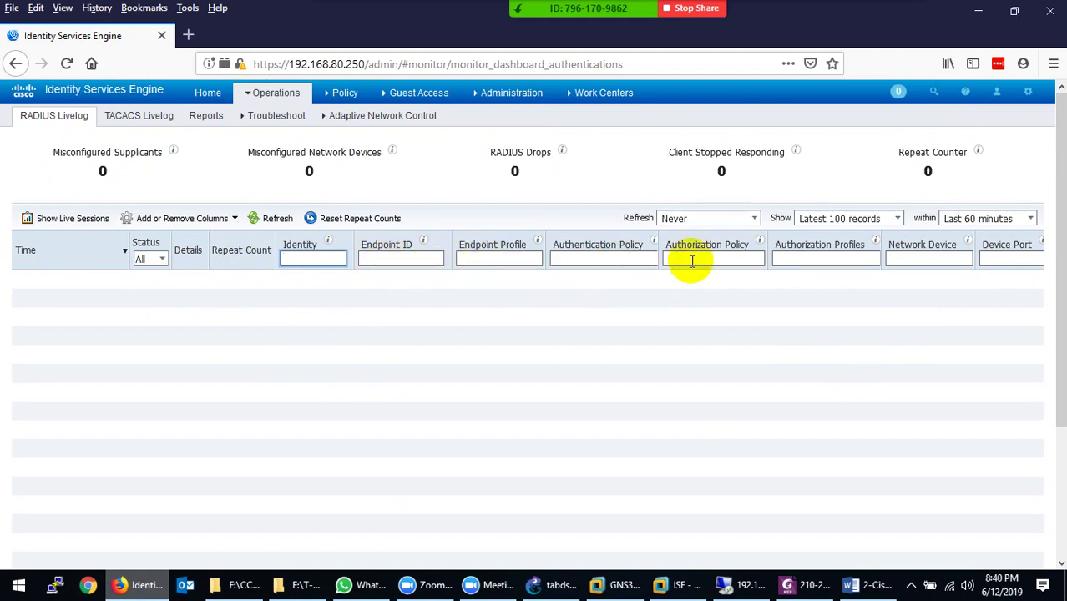
click(906, 259)
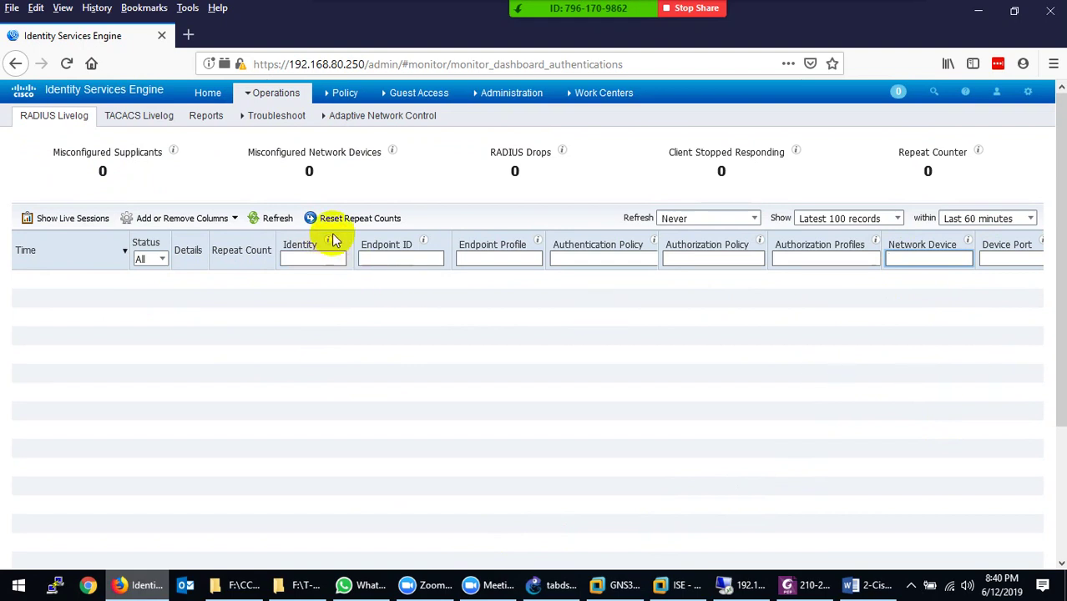
click(237, 221)
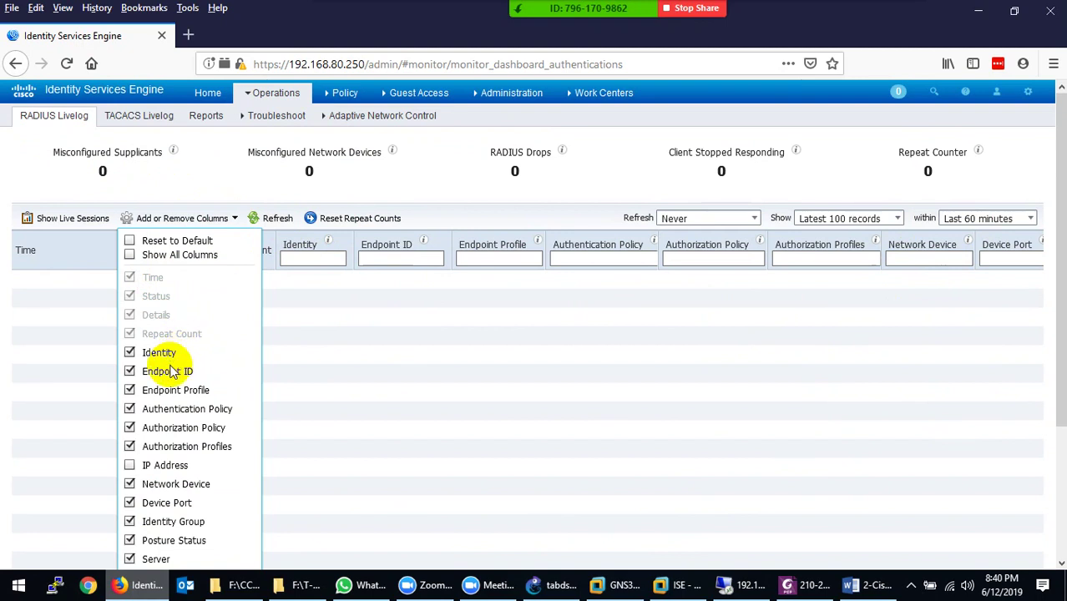
Add then remove the IP Address column and close the column choices
click(129, 467)
click(129, 470)
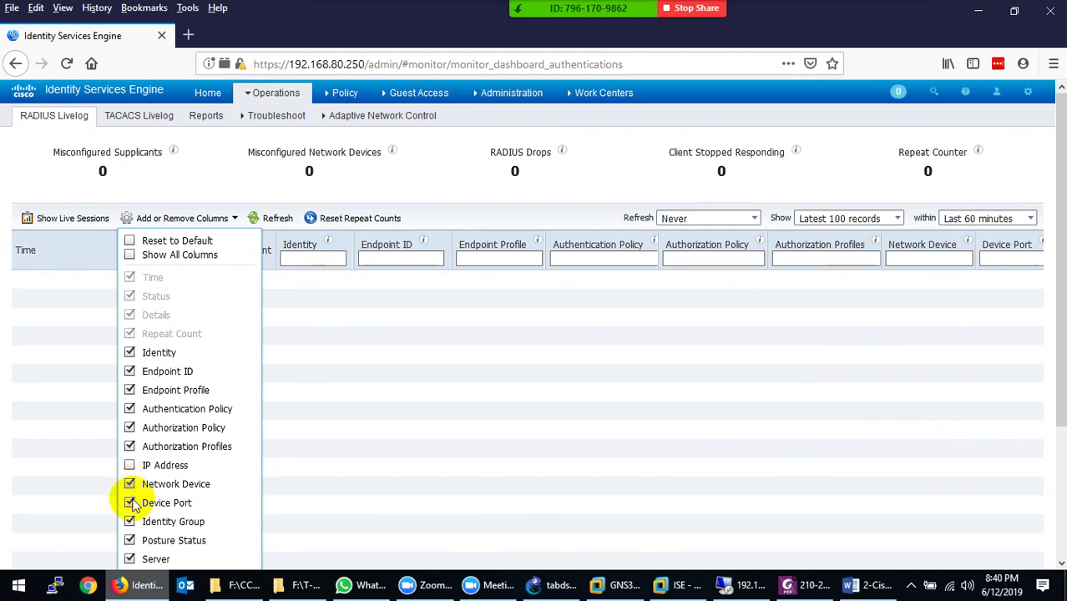
click(346, 381)
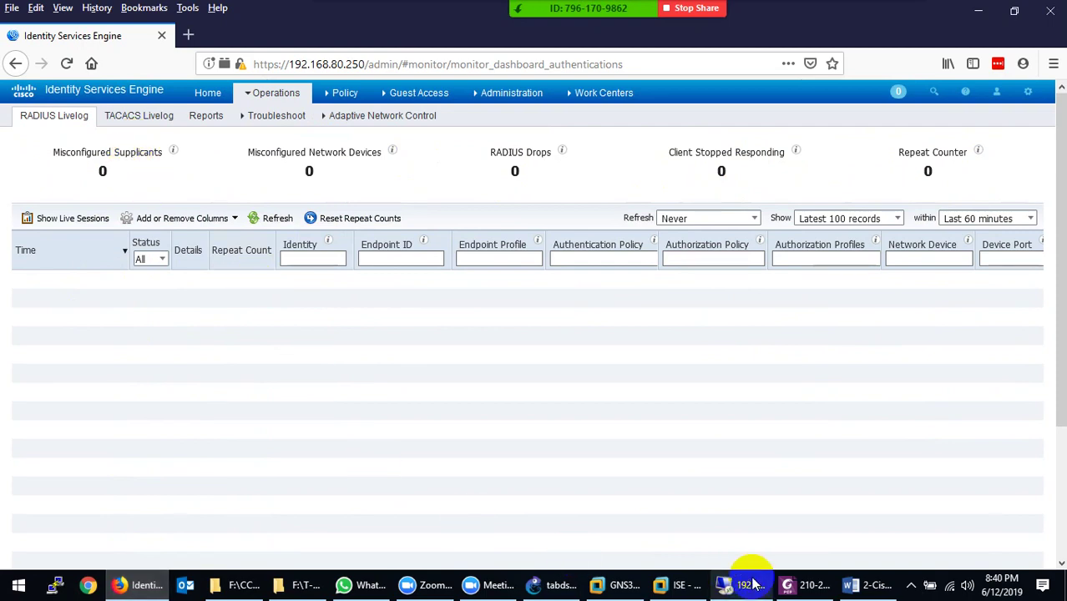
Glance at the Word node notes, then return to ISE and open the TACACS Livelog
click(875, 583)
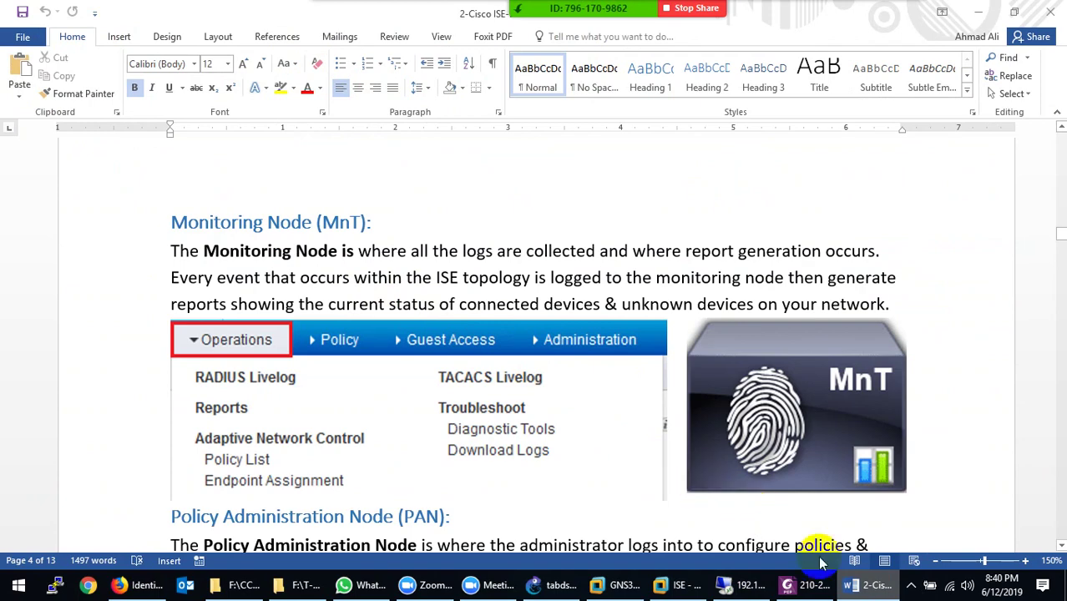
click(863, 589)
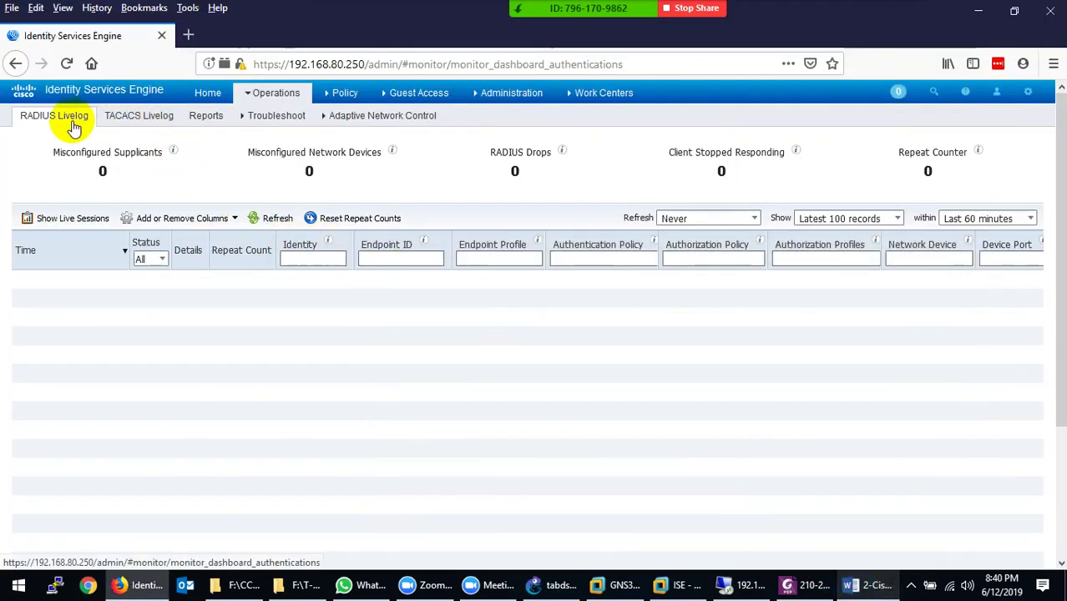
click(144, 127)
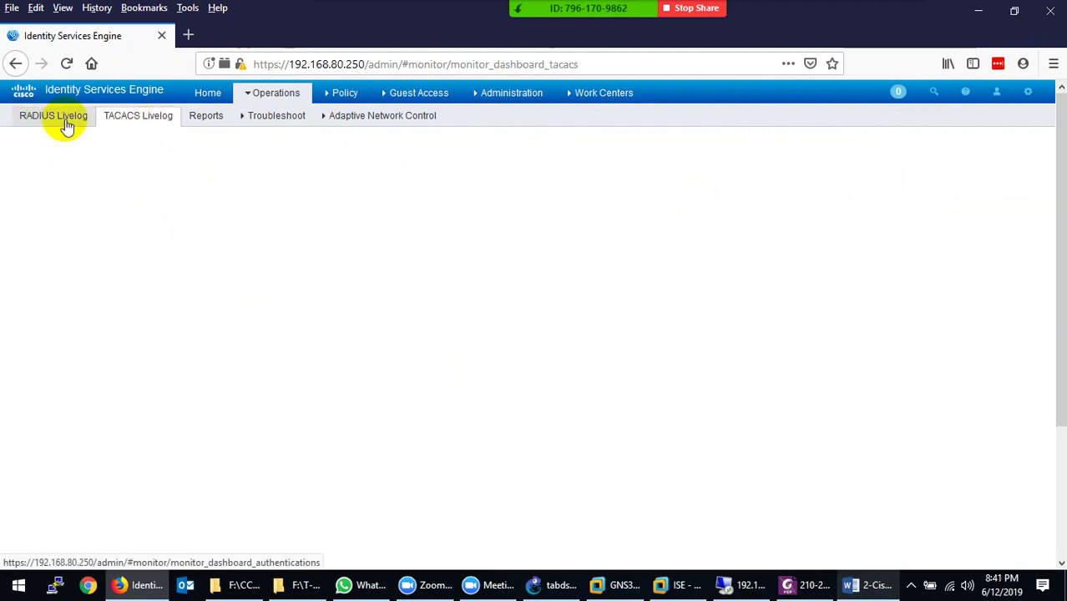
View the AD Connector Operations report under Diagnostics, then open Troubleshoot > Diagnostic Tools
click(208, 127)
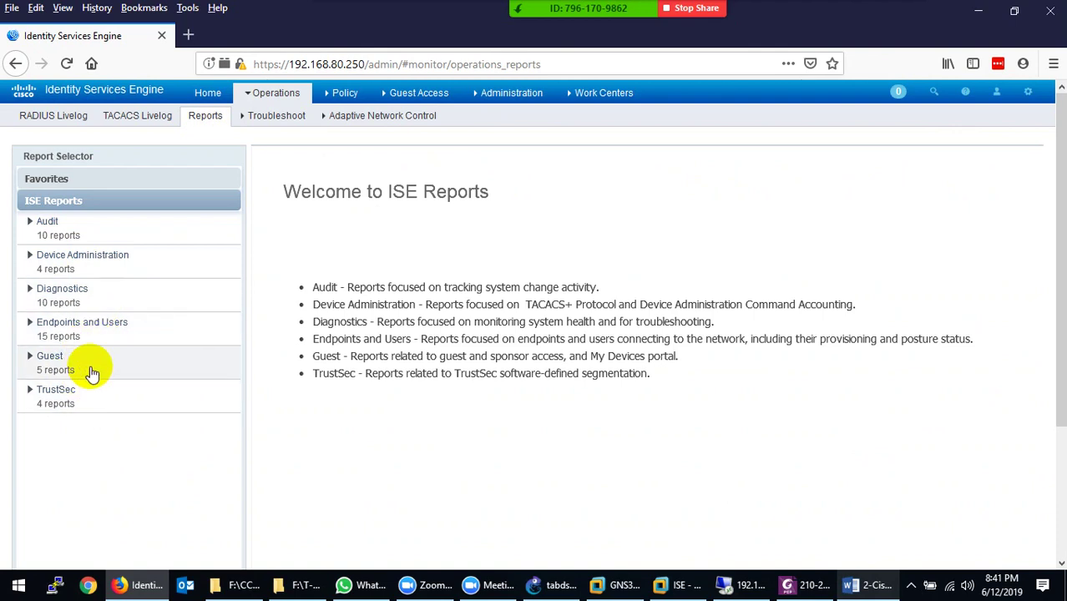
click(73, 294)
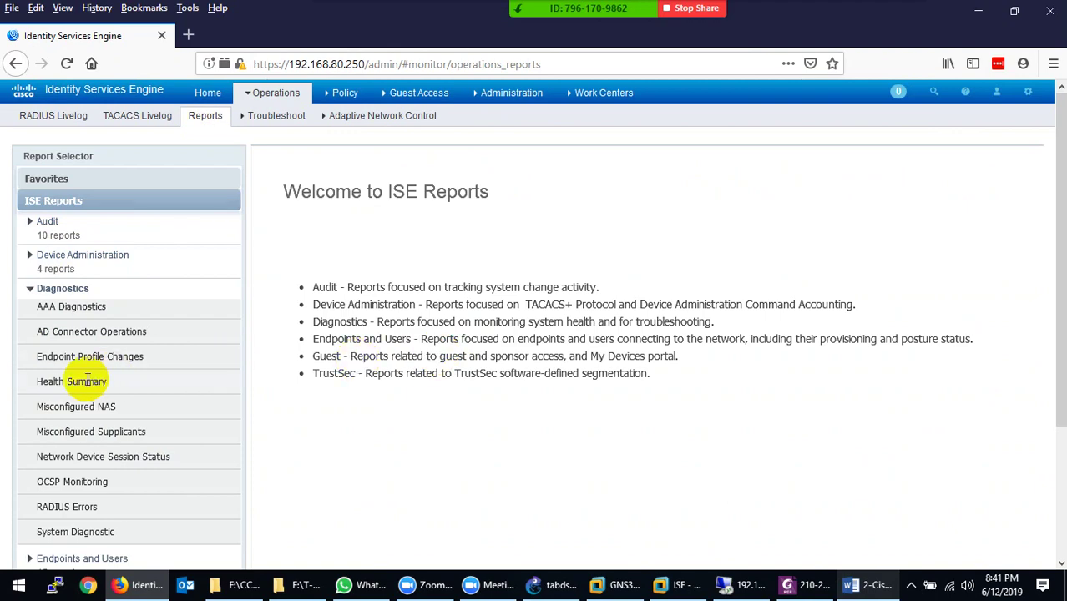
click(125, 335)
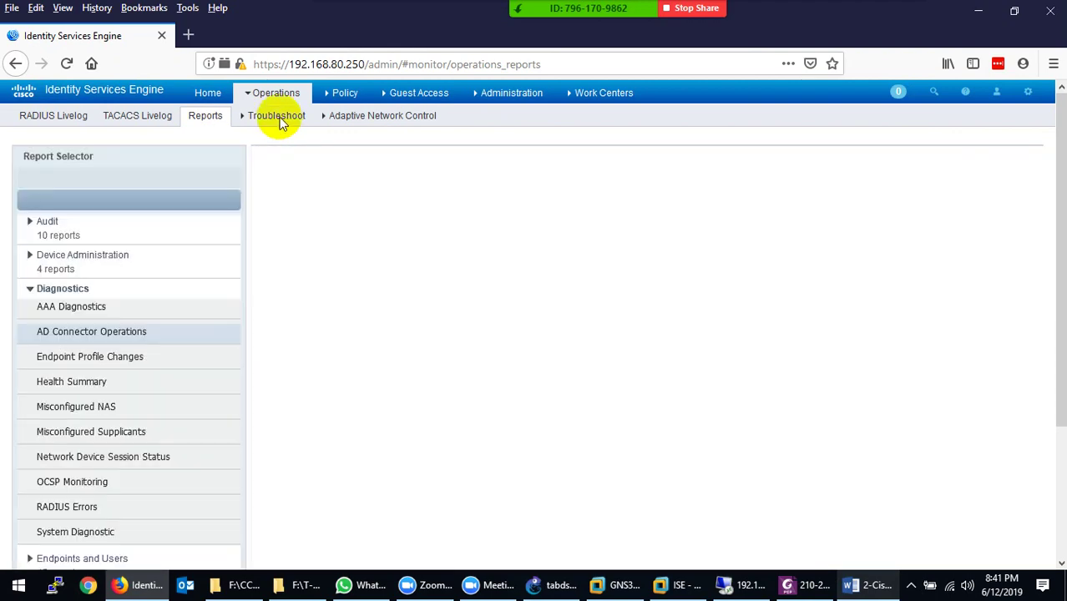
mouse_move(281, 123)
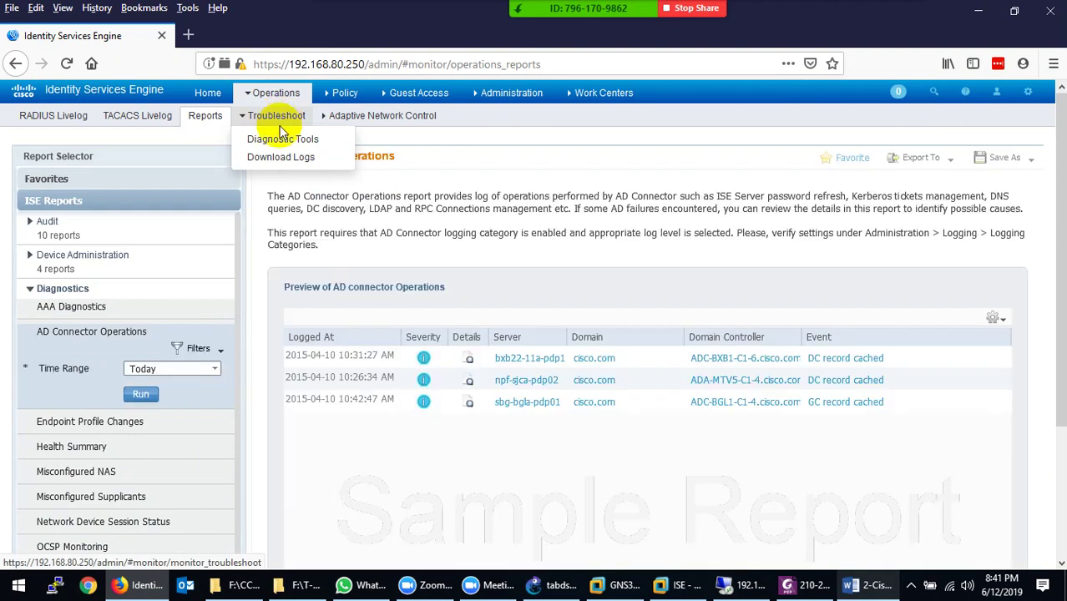
click(275, 139)
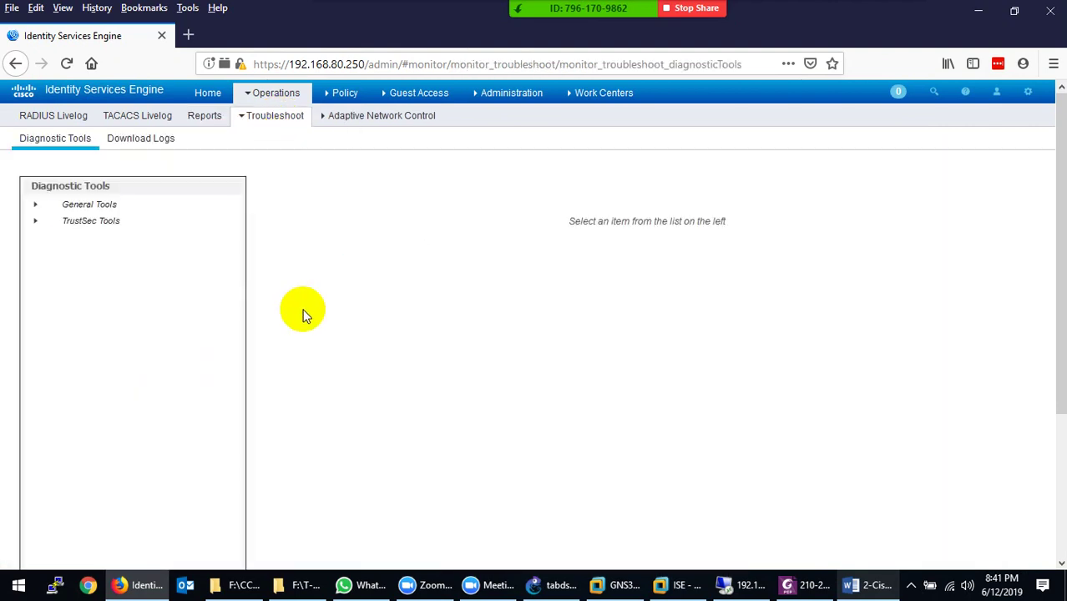
Expand General Tools, open RADIUS Authentication Troubleshooting, and select the Audit Session ID field
click(110, 204)
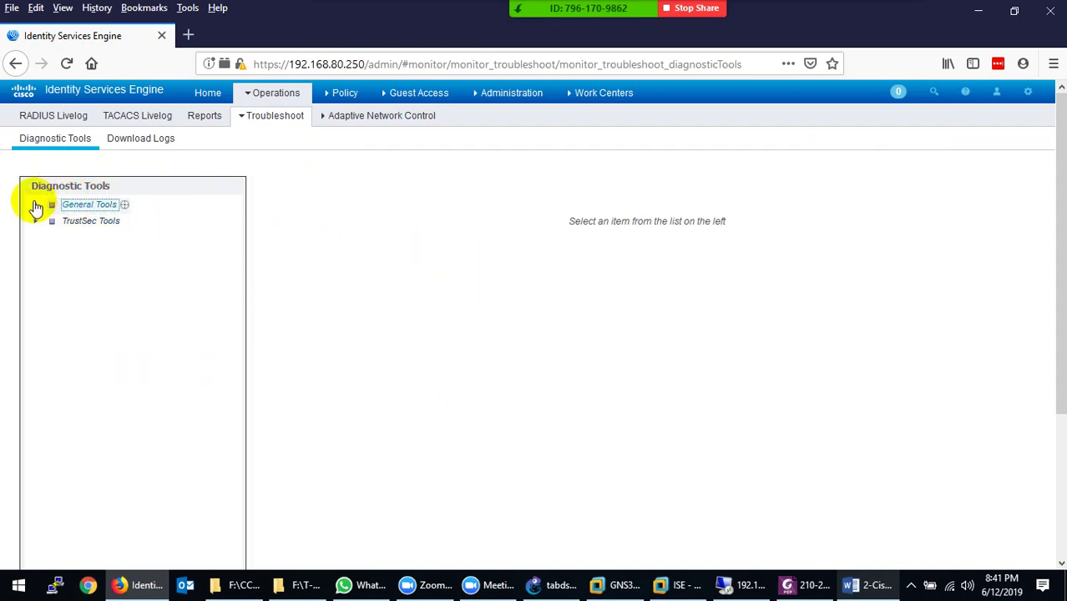
click(36, 205)
click(117, 220)
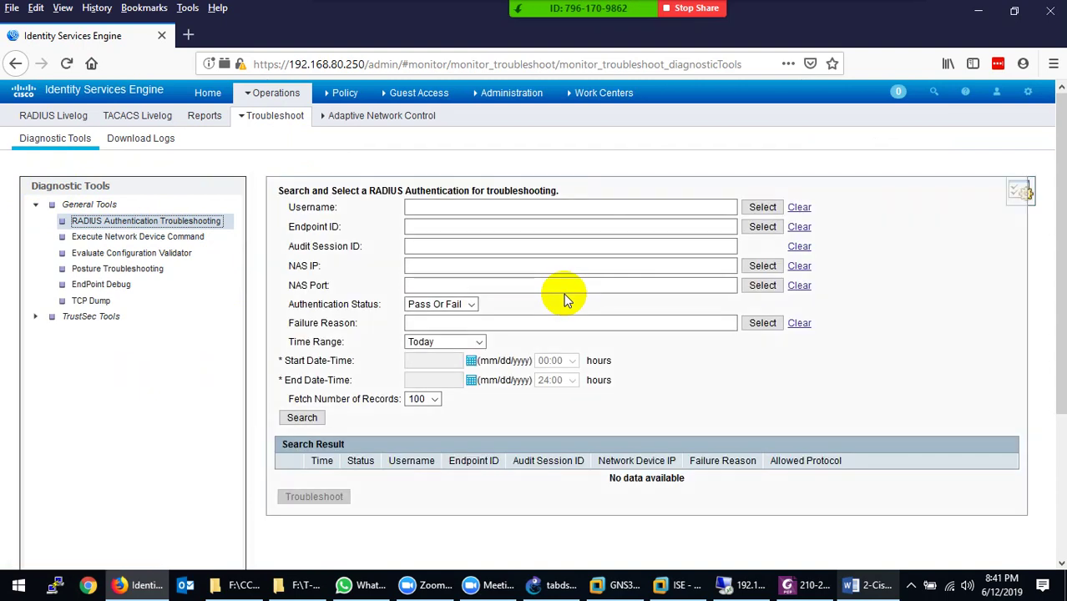
click(503, 247)
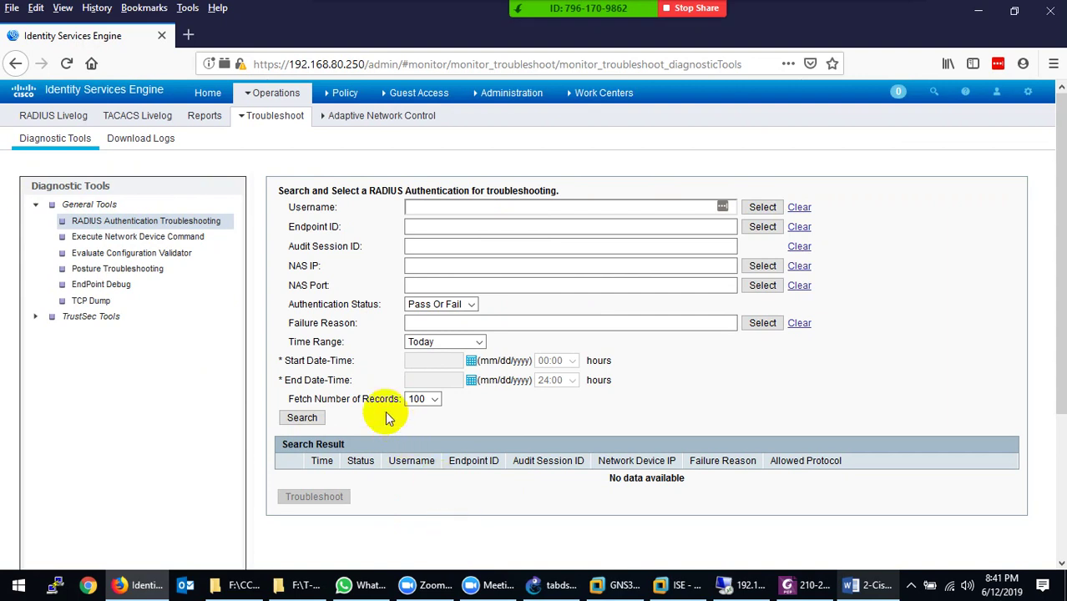
Look over the Operations menu pages, then switch to the Word notes
click(268, 93)
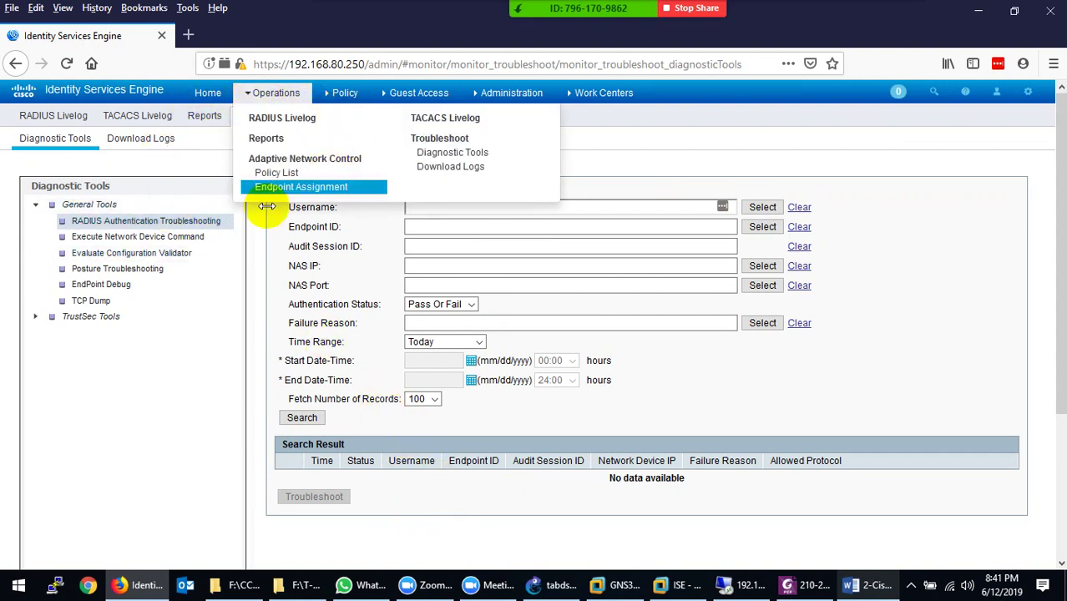
mouse_move(262, 91)
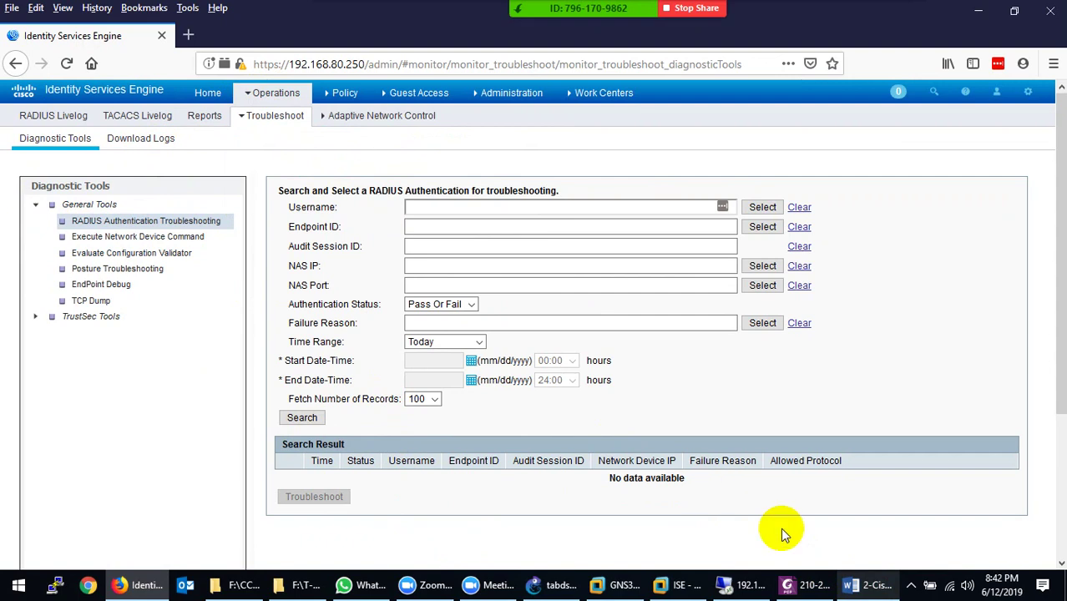
click(860, 587)
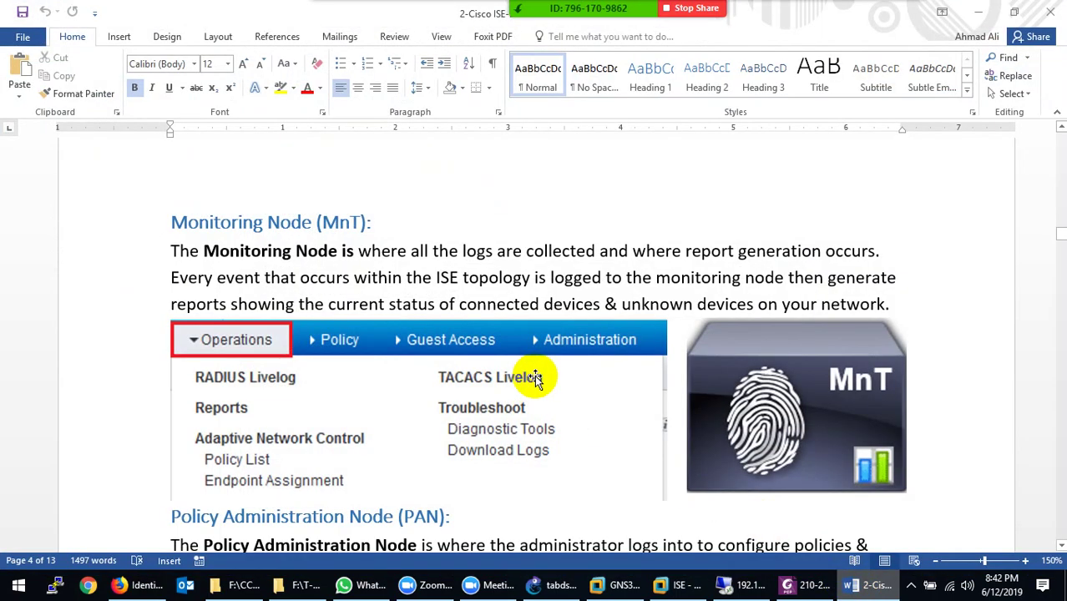
Read the Word notes down to the Policy Services Node section, then show ISE's Policy menu
scroll(536, 377, down, 3)
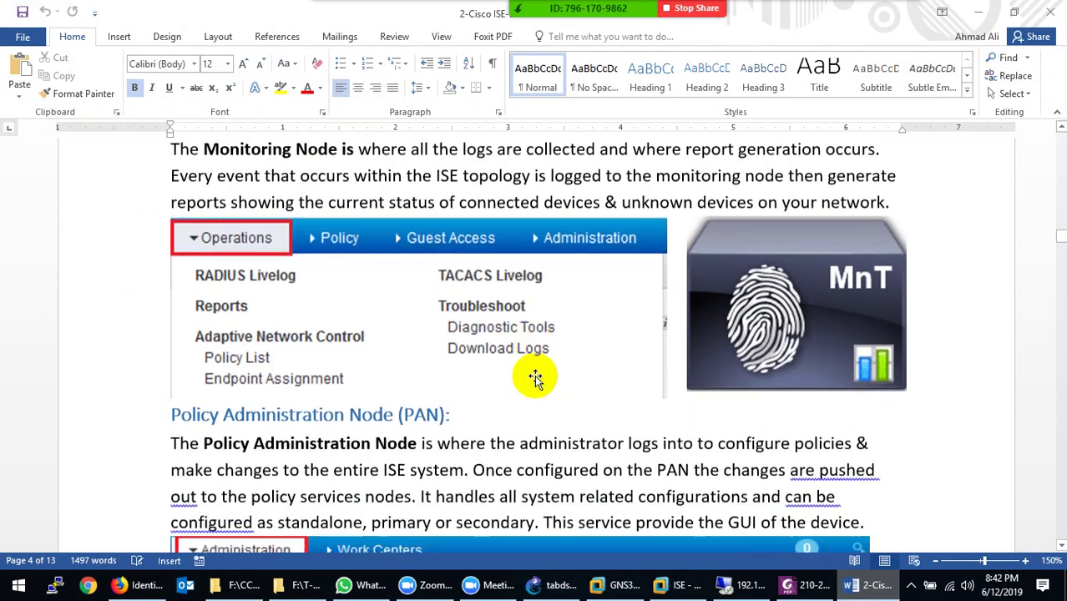
scroll(536, 378, down, 3)
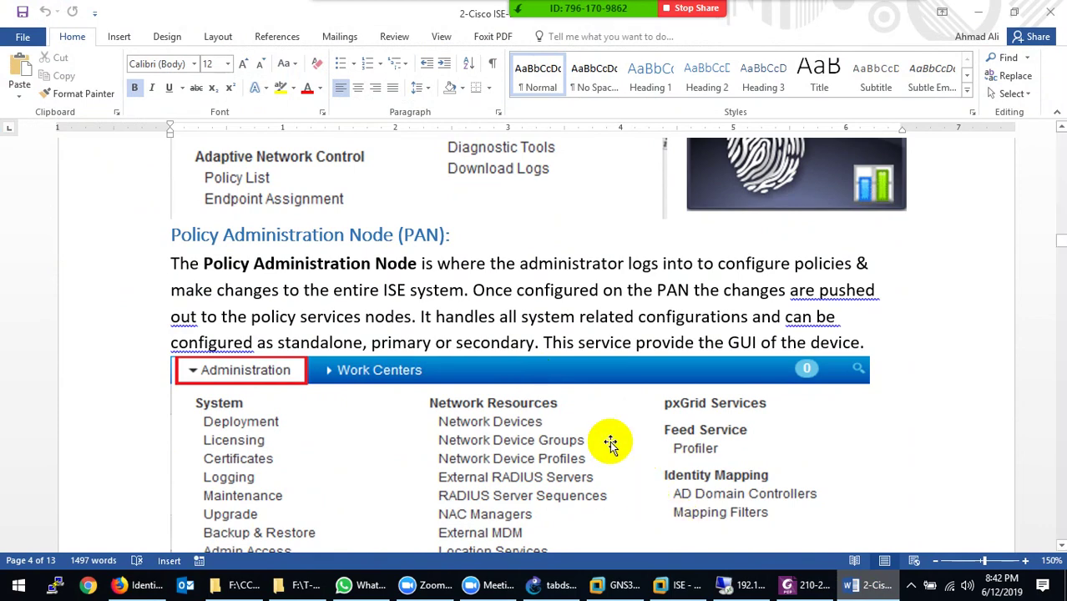
scroll(513, 402, down, 5)
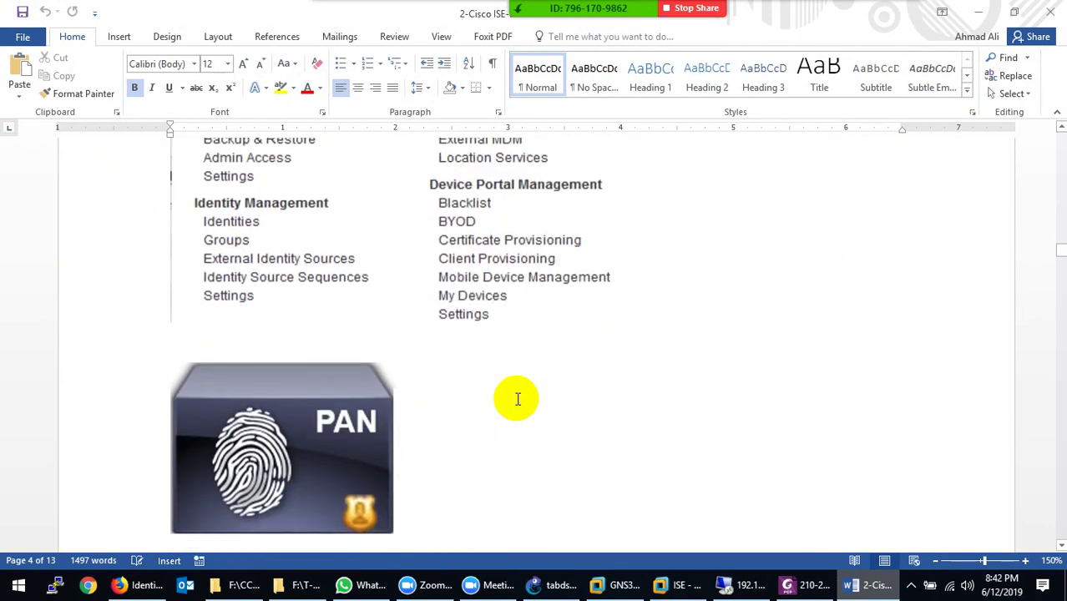
scroll(516, 407, up, 2)
scroll(517, 407, down, 9)
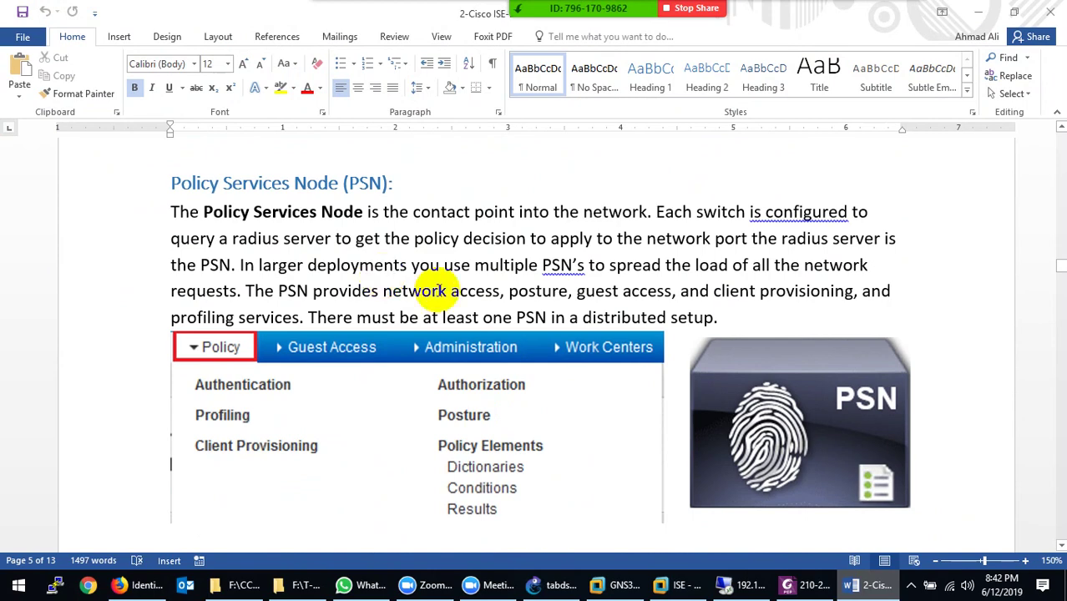
key(alt+Tab)
click(346, 99)
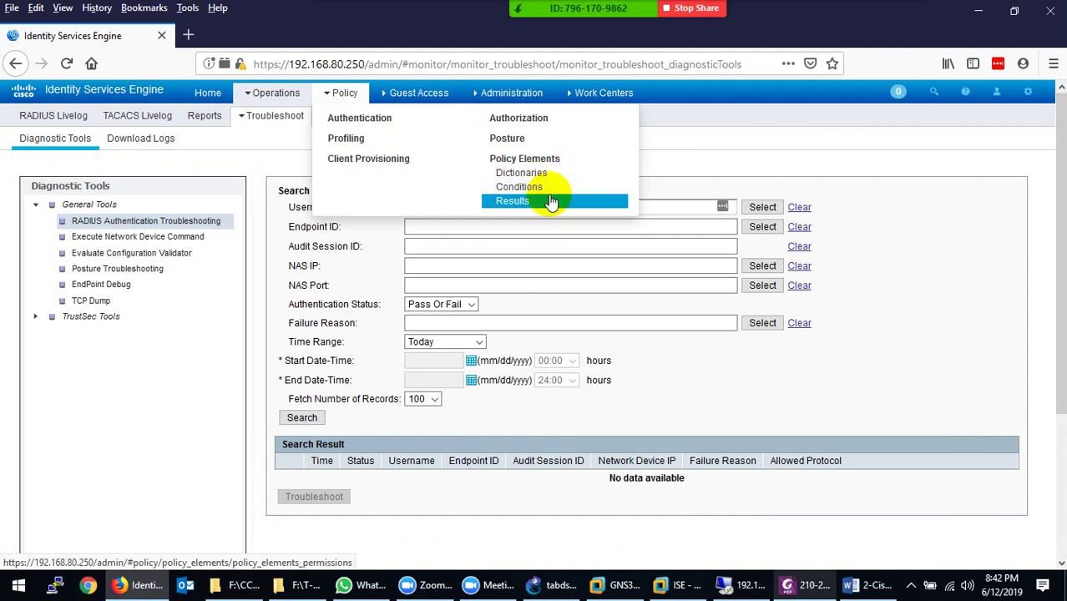
Browse Policy Elements Results down to Authorization Profiles and open MAB-Profile for editing
click(551, 203)
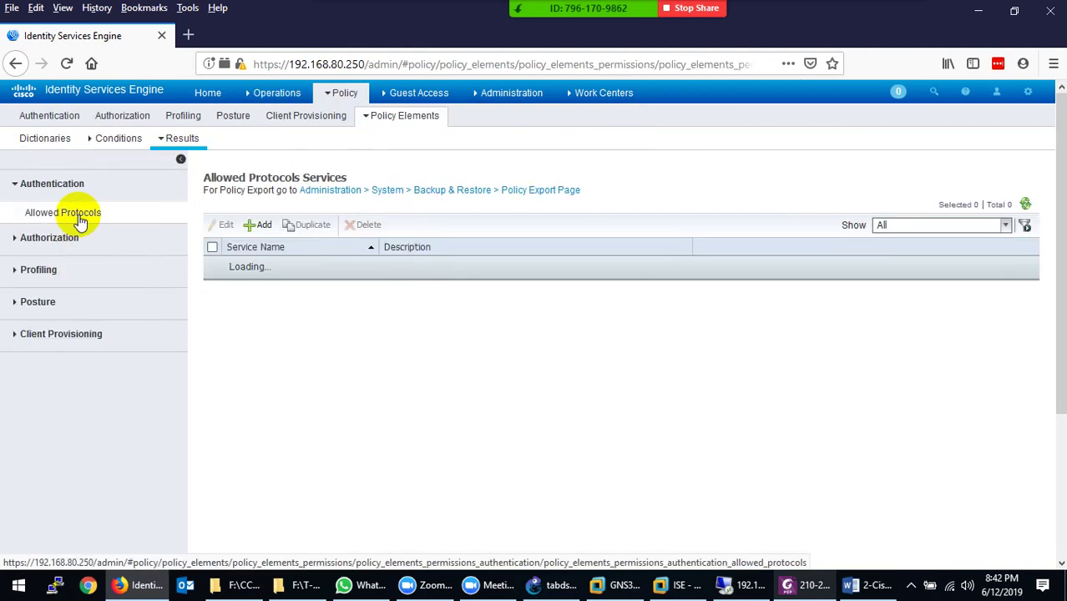
click(71, 215)
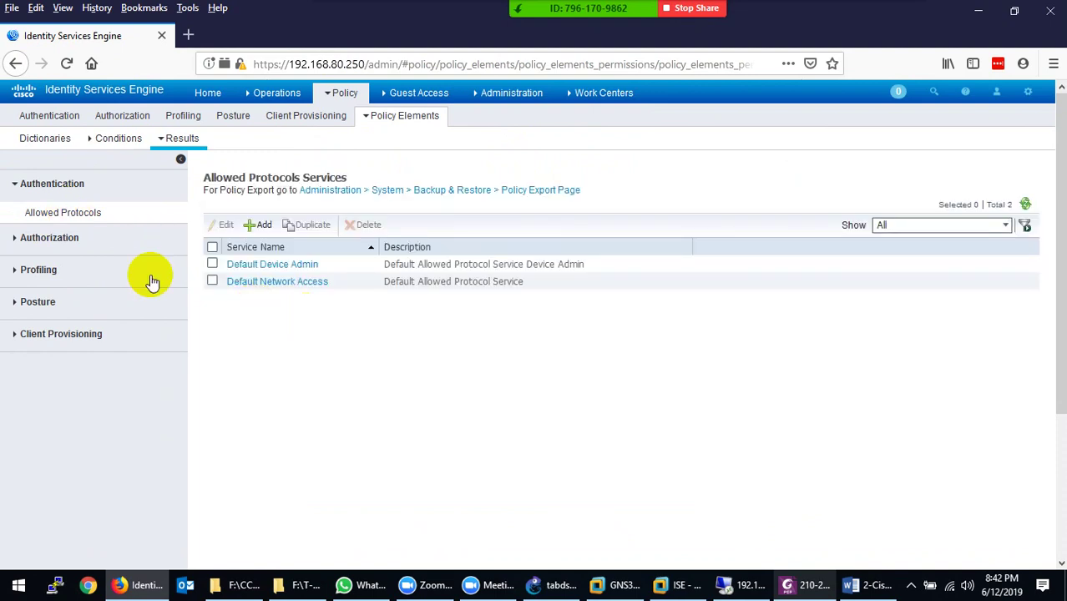
click(71, 239)
click(84, 267)
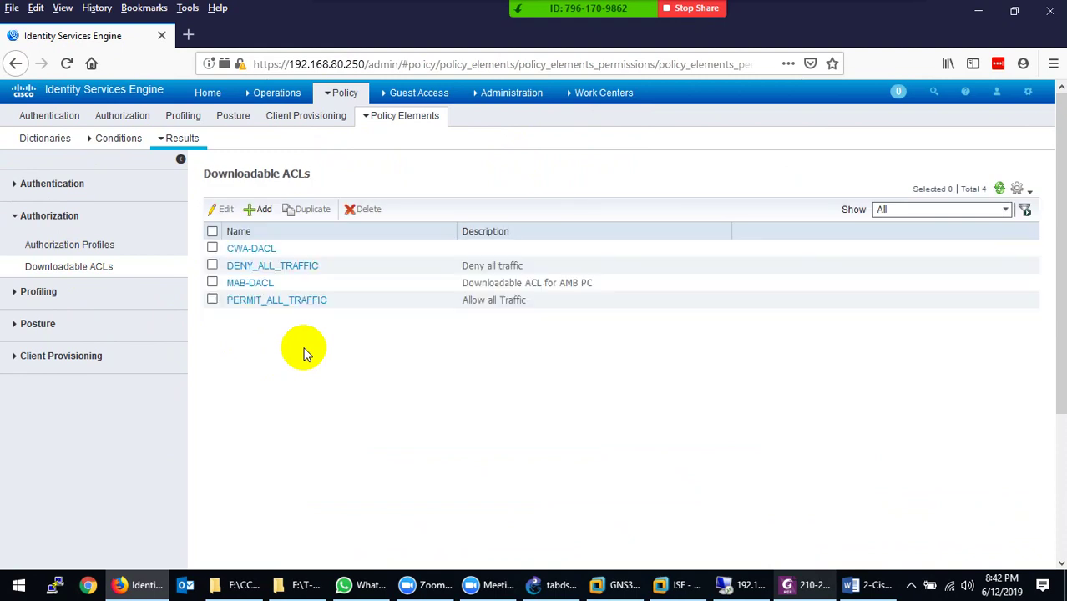
click(79, 244)
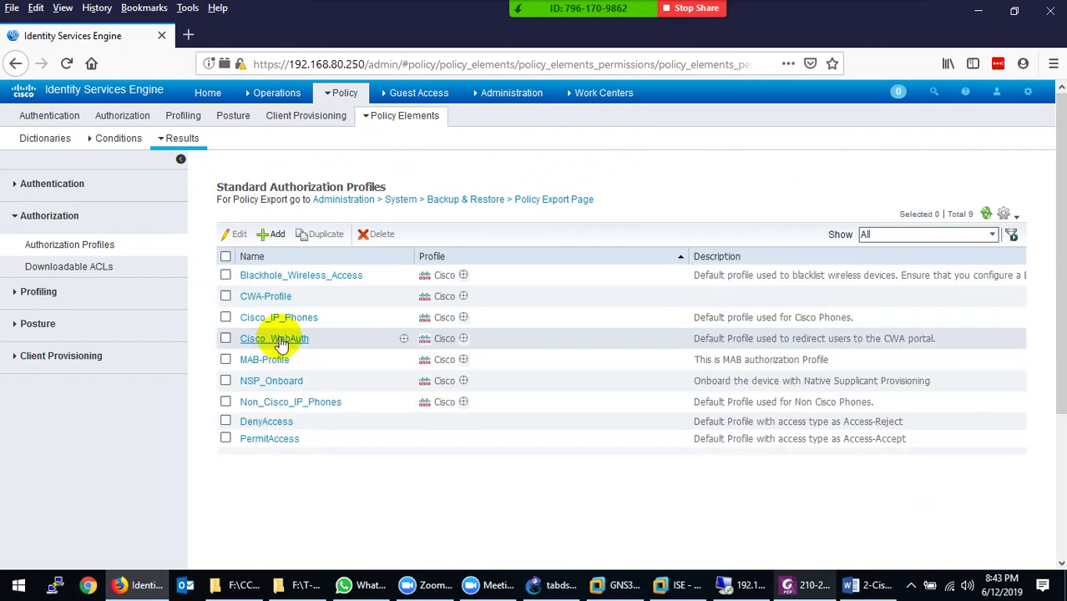
click(273, 360)
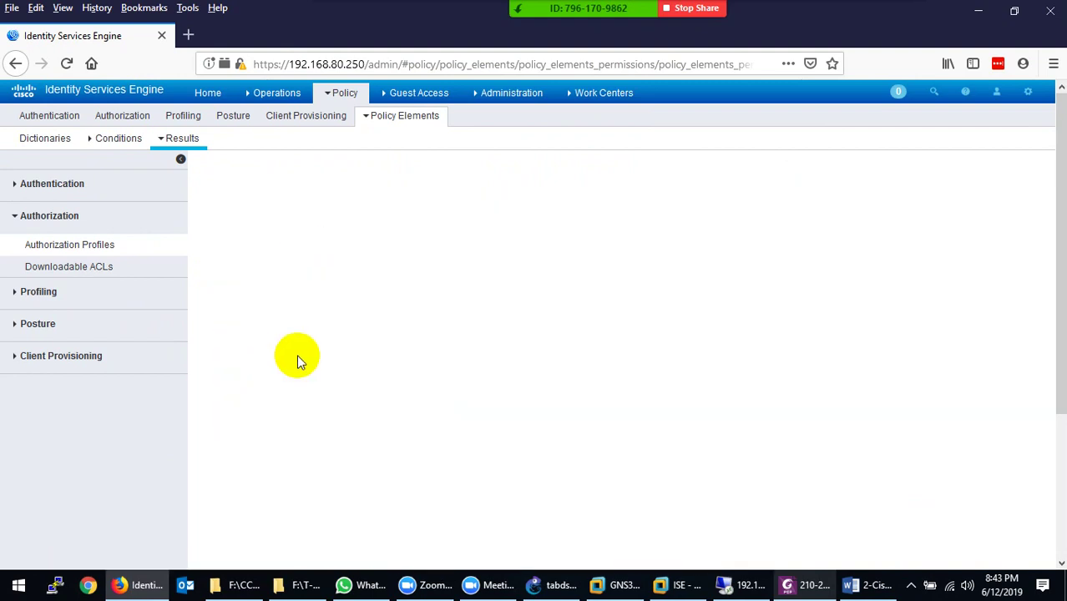
Tick VLAN in MAB-Profile and enter 100 as the VLAN ID/Name
scroll(396, 329, down, 3)
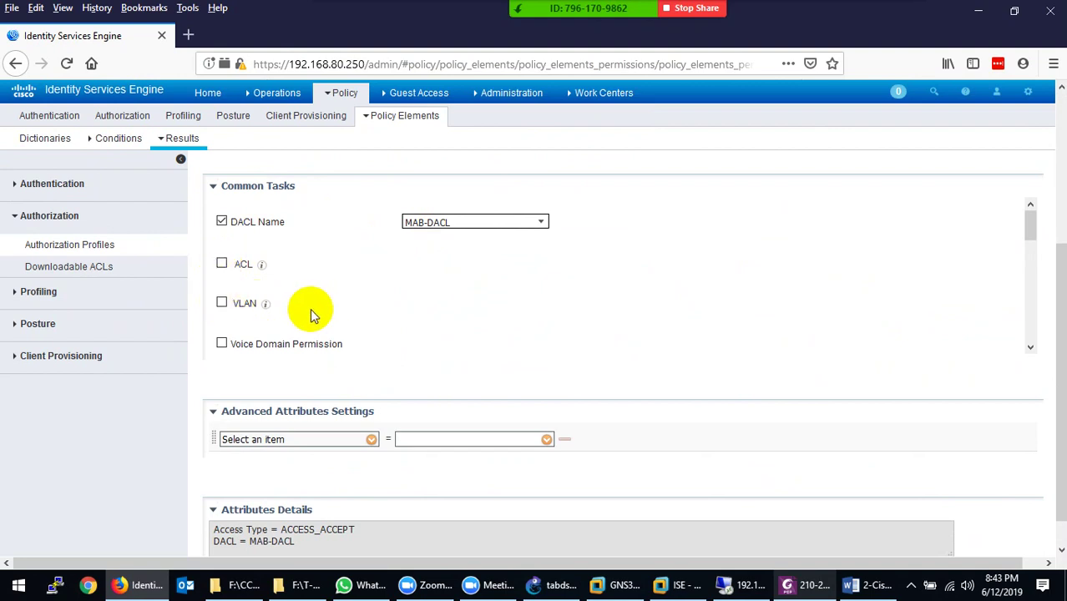
click(222, 304)
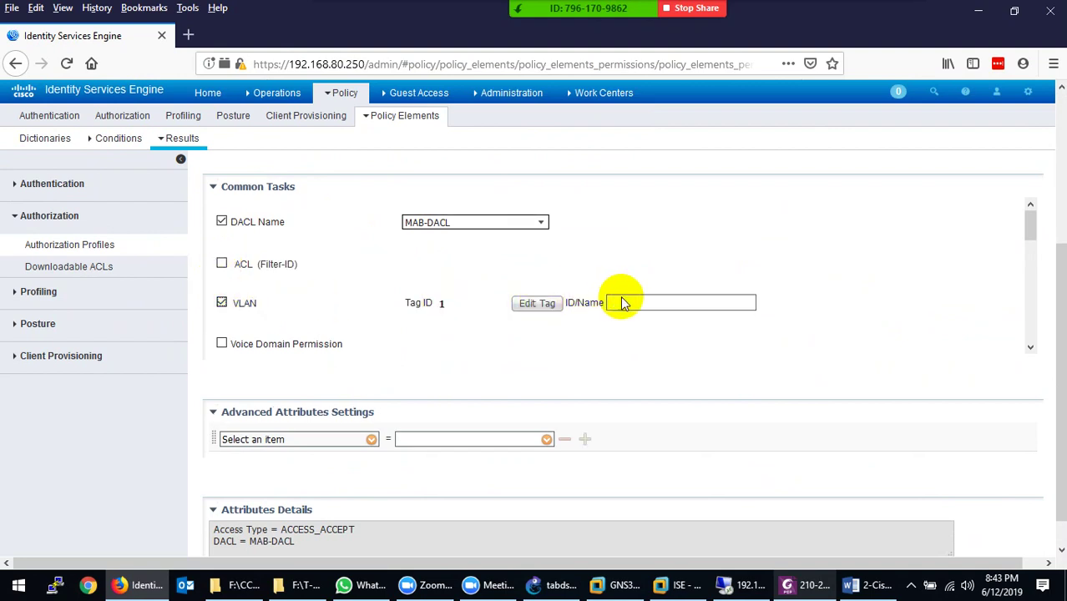
click(629, 301)
text(100)
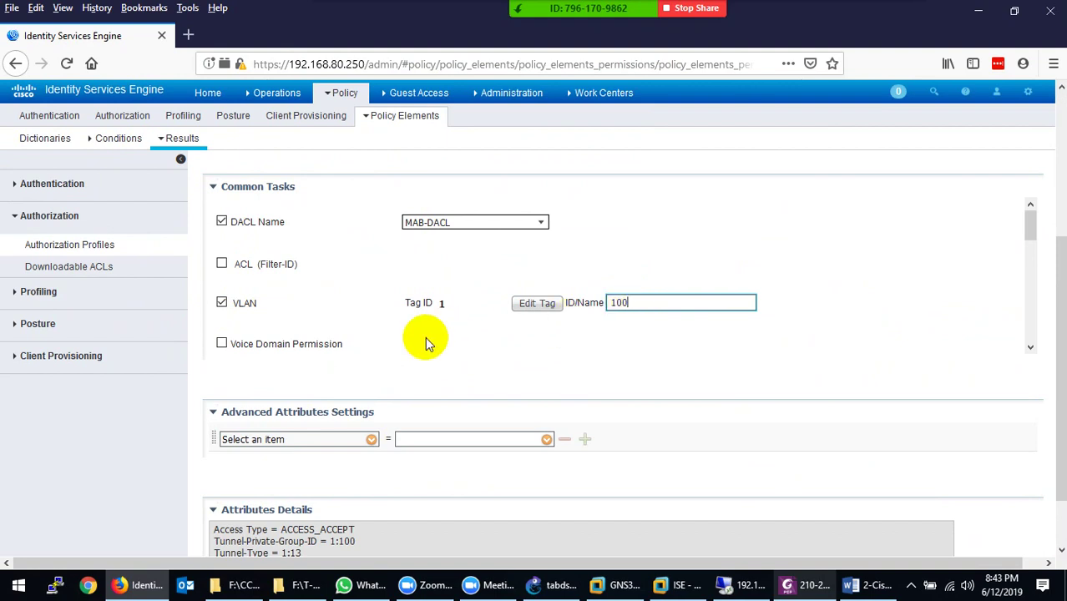
scroll(425, 343, up, 5)
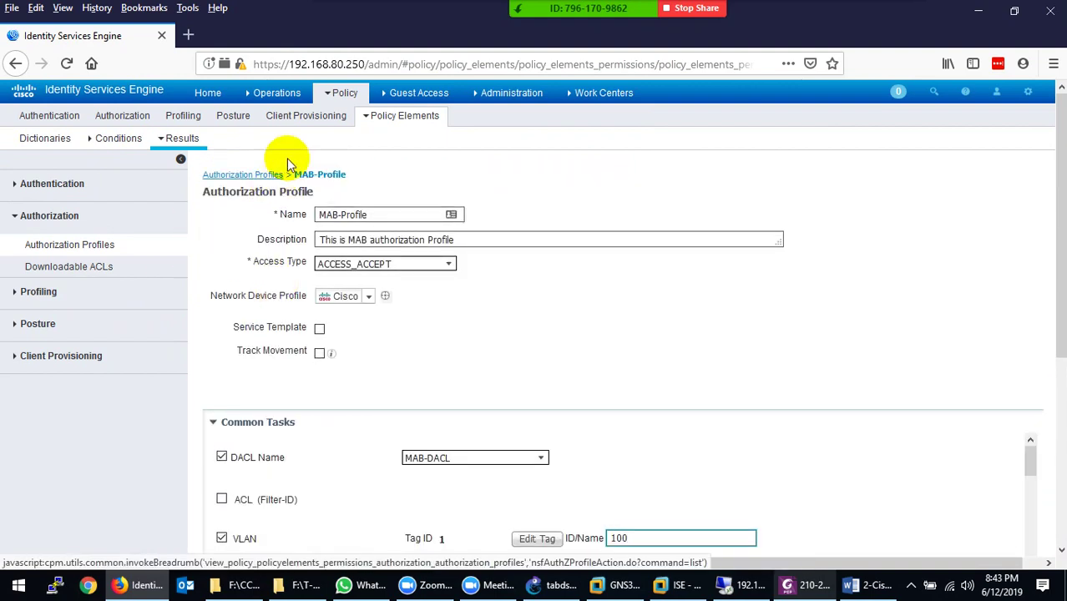
Leave MAB-Profile for the Authentication Policy page, discarding the unsaved VLAN edits
mouse_move(342, 93)
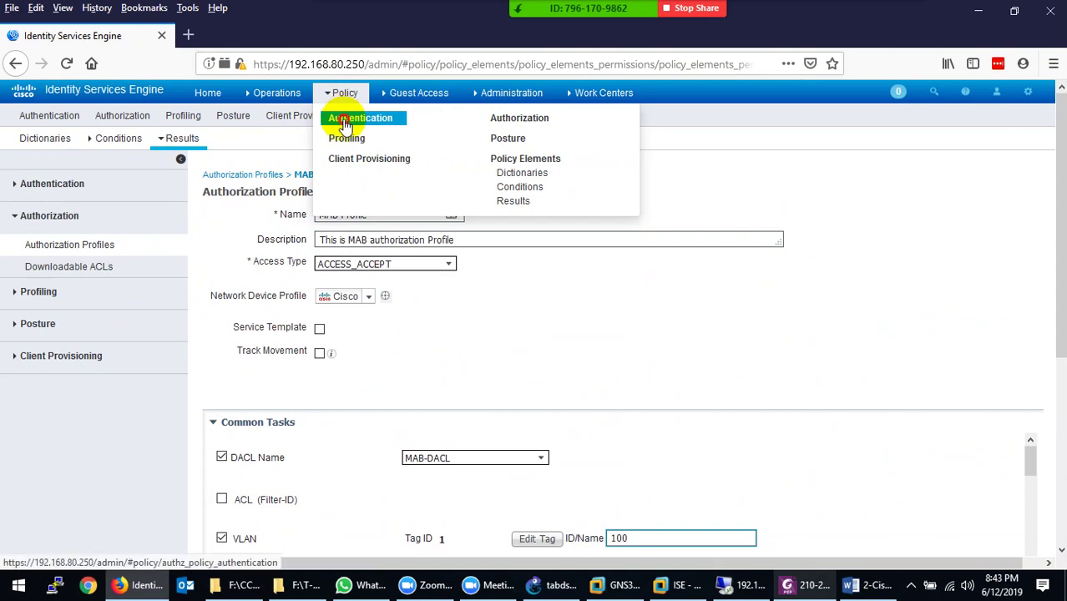
click(341, 117)
click(708, 225)
mouse_move(353, 115)
mouse_move(342, 93)
click(344, 117)
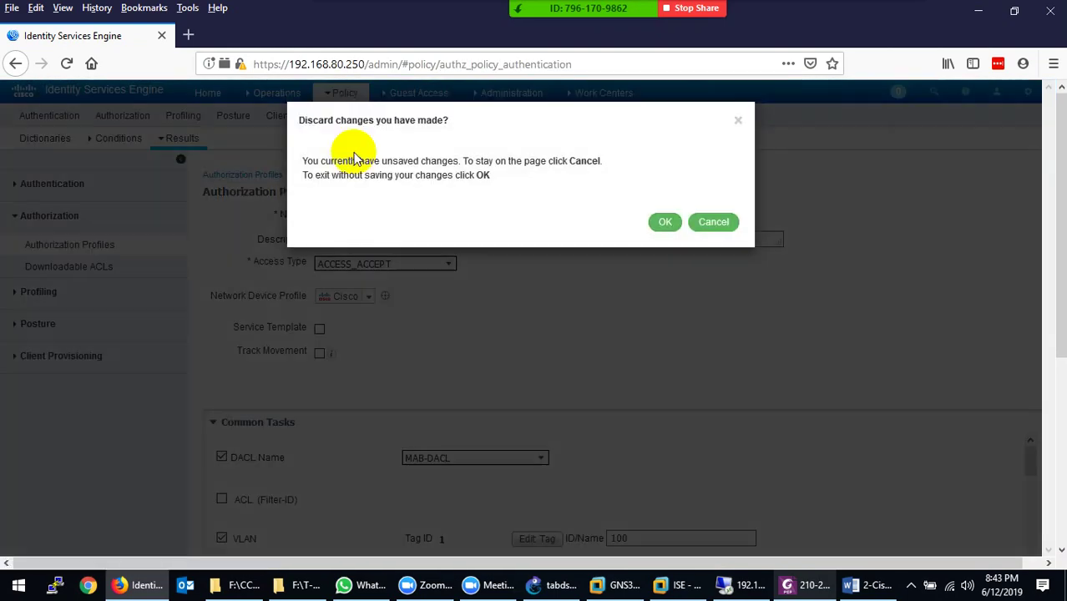
click(664, 226)
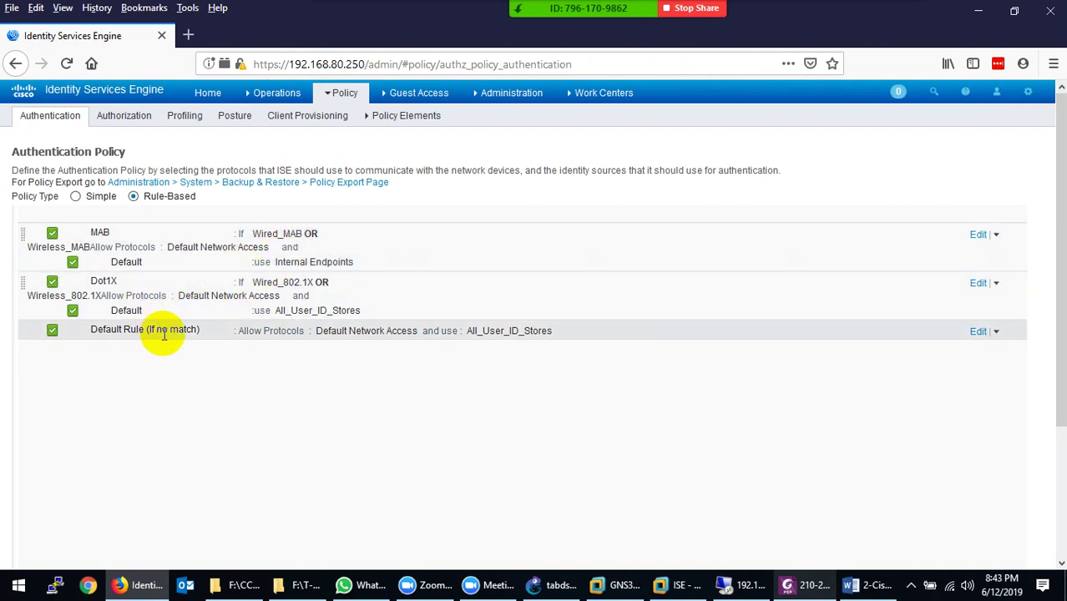
Inspect the MAB rule's actions, then the first Authorization Policy rule's actions, without changes
click(996, 237)
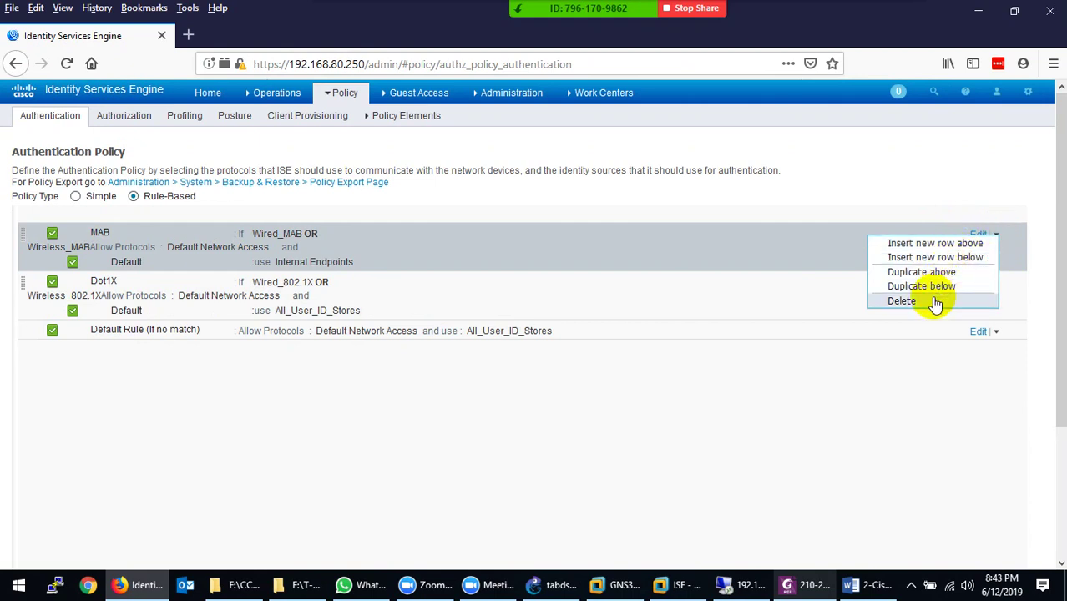
click(416, 408)
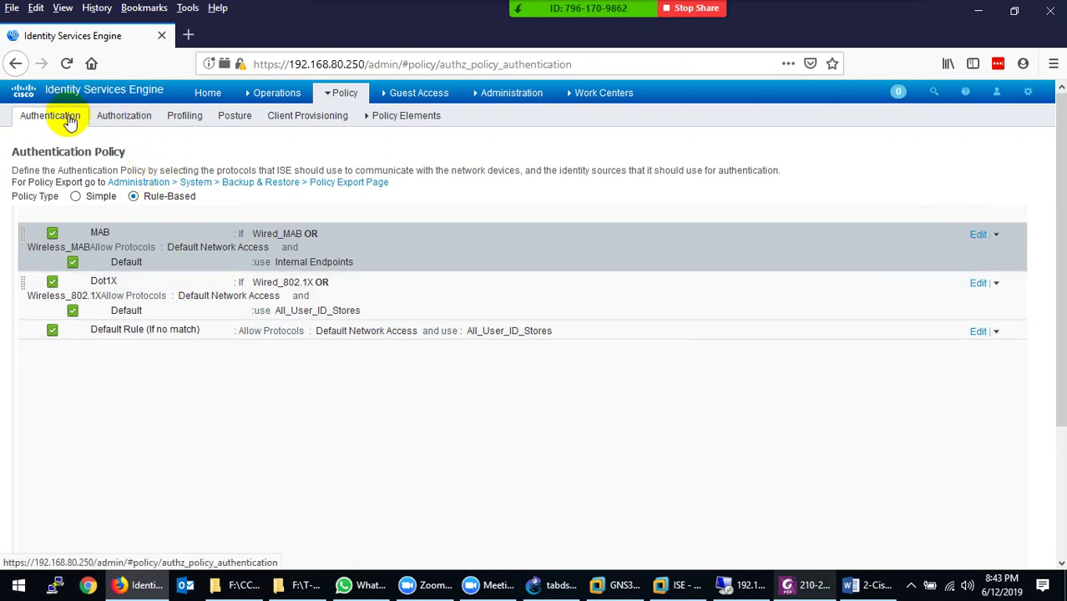
click(124, 117)
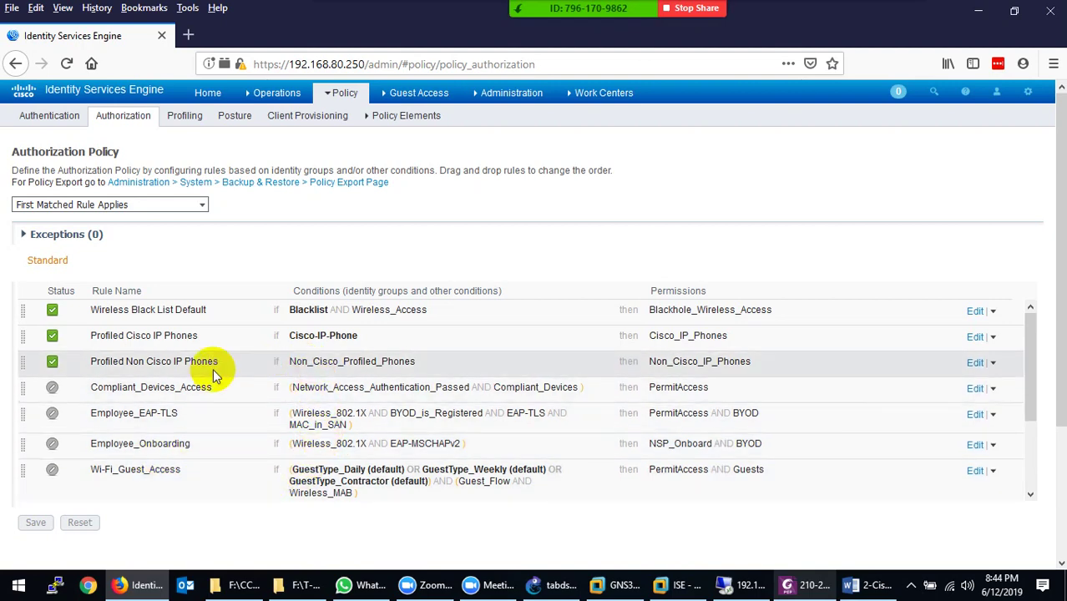
click(993, 310)
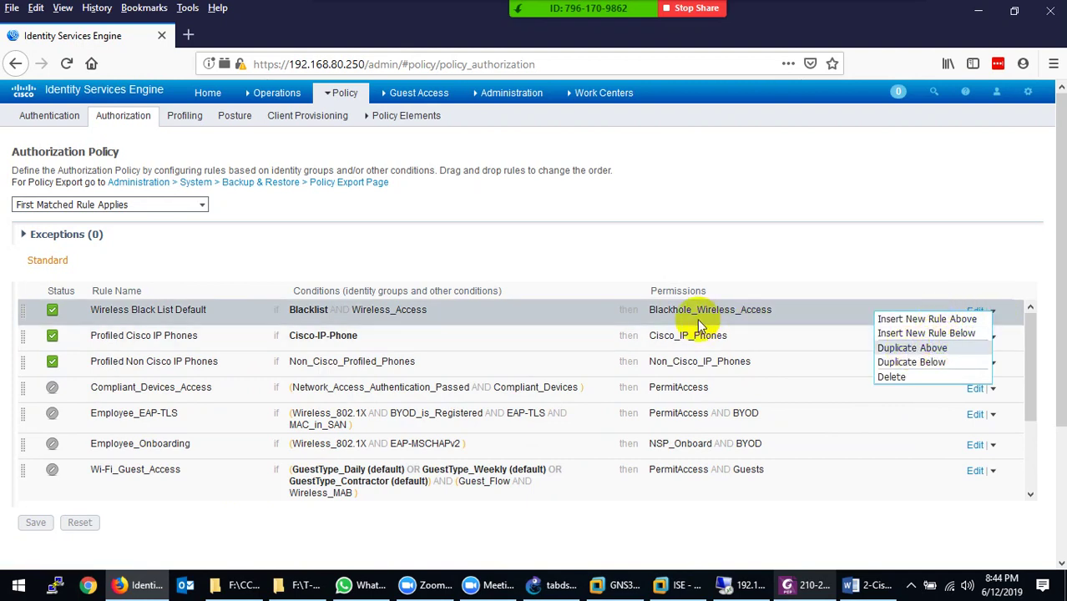
click(347, 247)
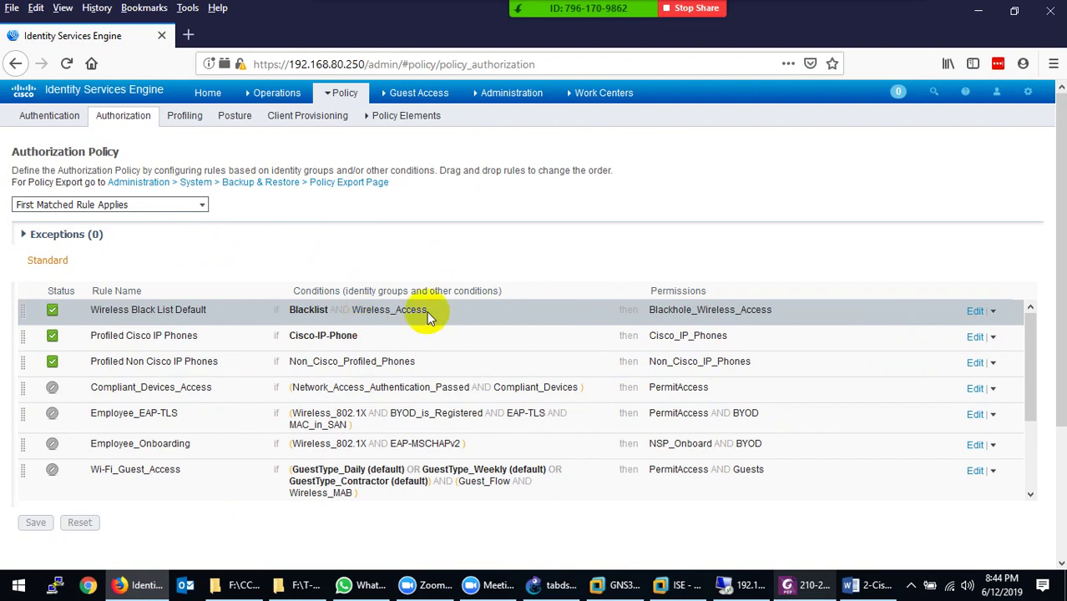
click(182, 115)
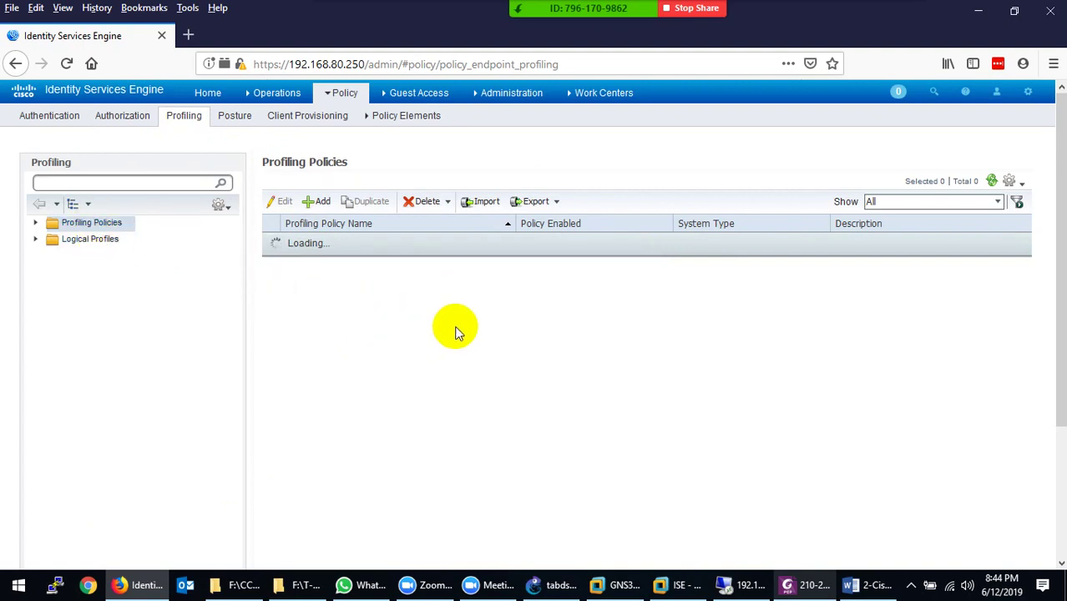
Scroll through the 482 profiling policies, then start a new Profiler Policy and cancel it
scroll(363, 388, down, 8)
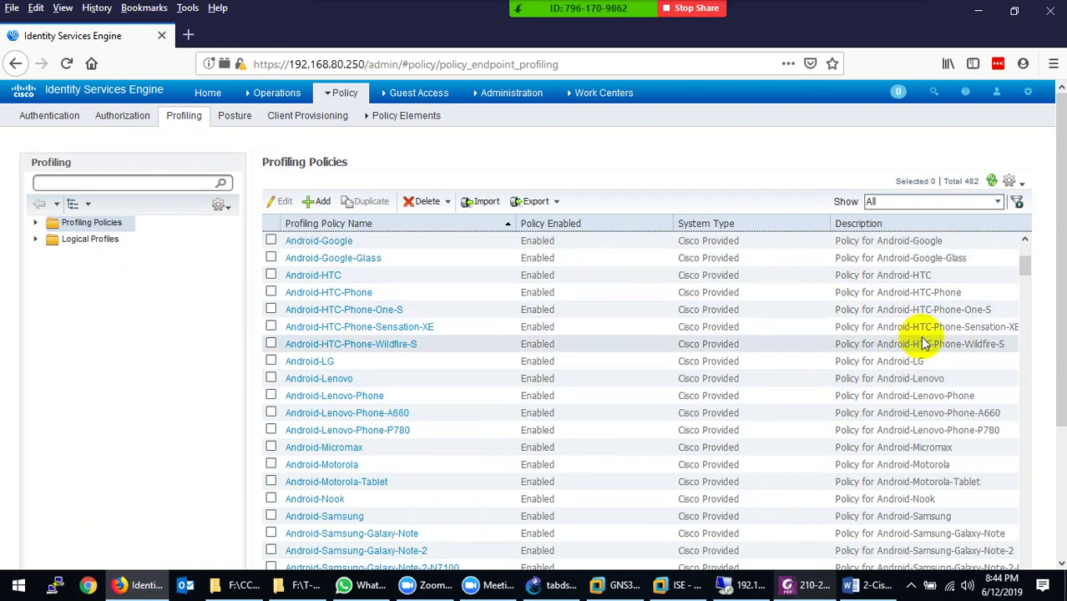
scroll(927, 342, down, 6)
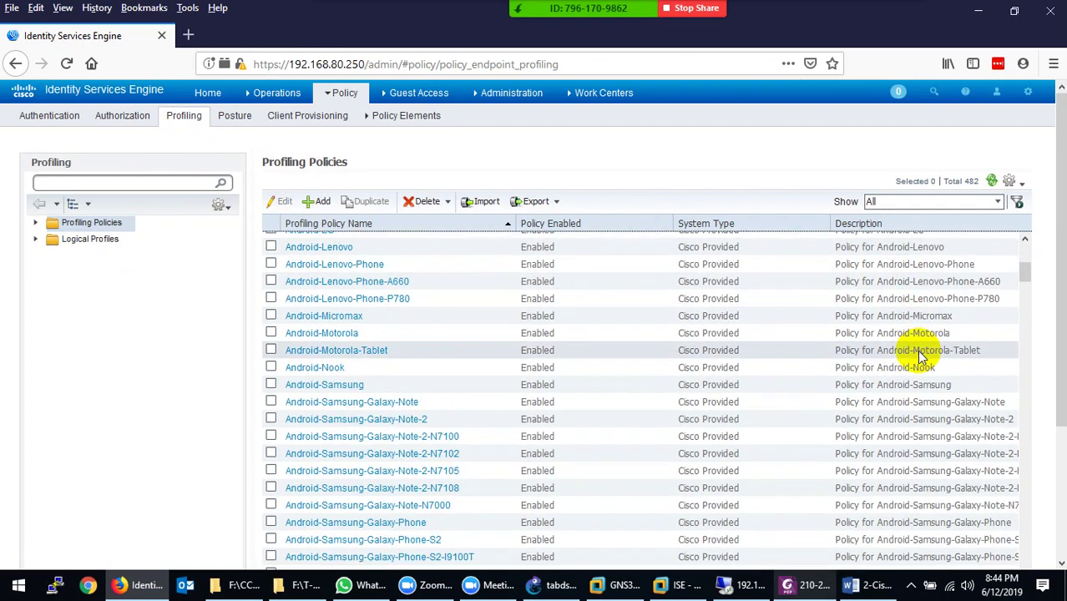
scroll(921, 357, down, 15)
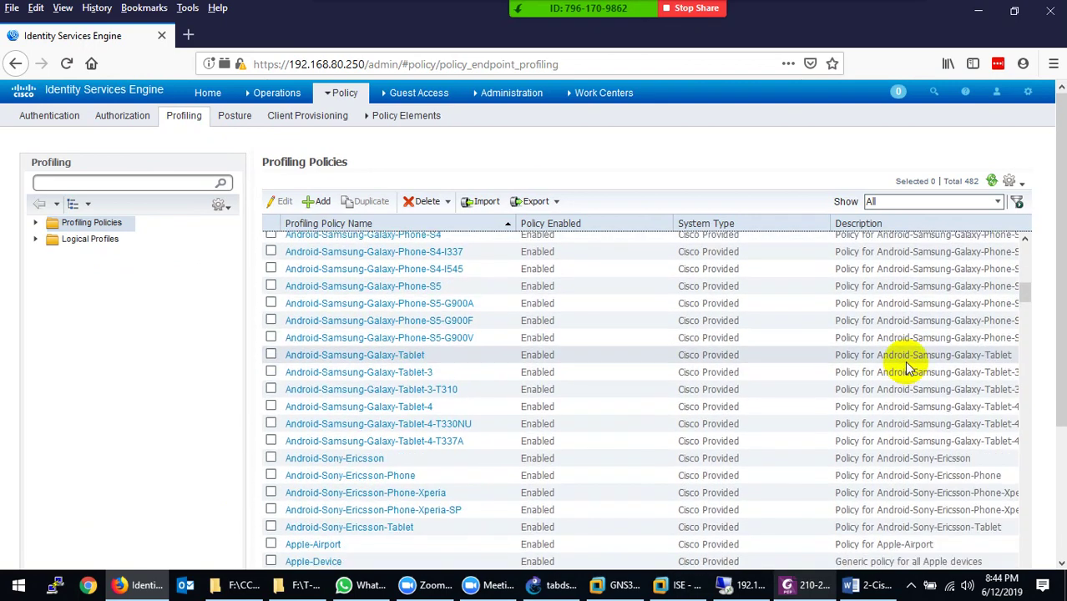
scroll(909, 370, down, 3)
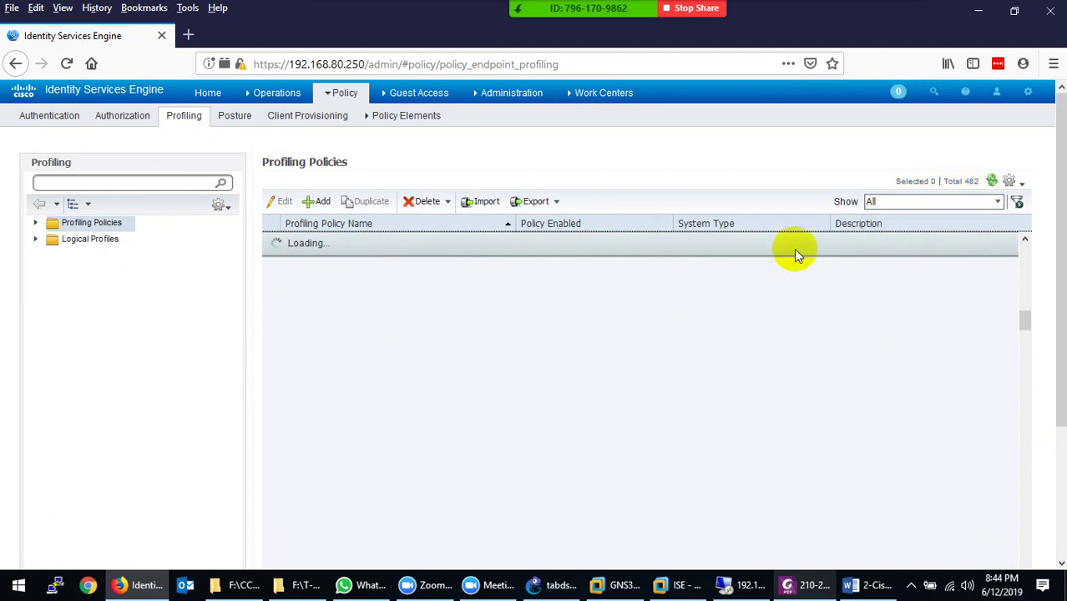
click(317, 201)
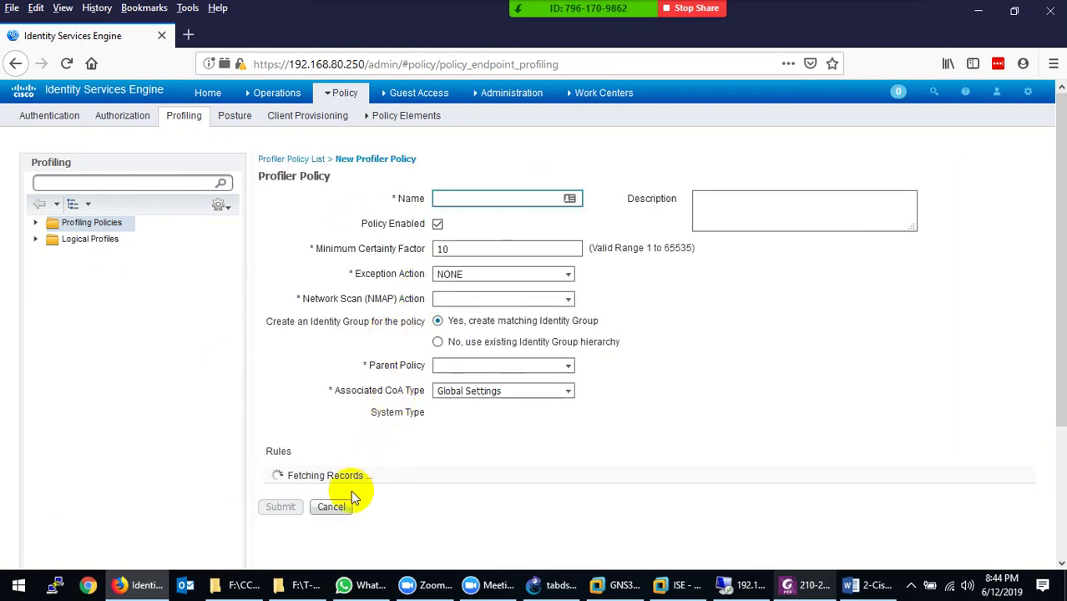
click(338, 539)
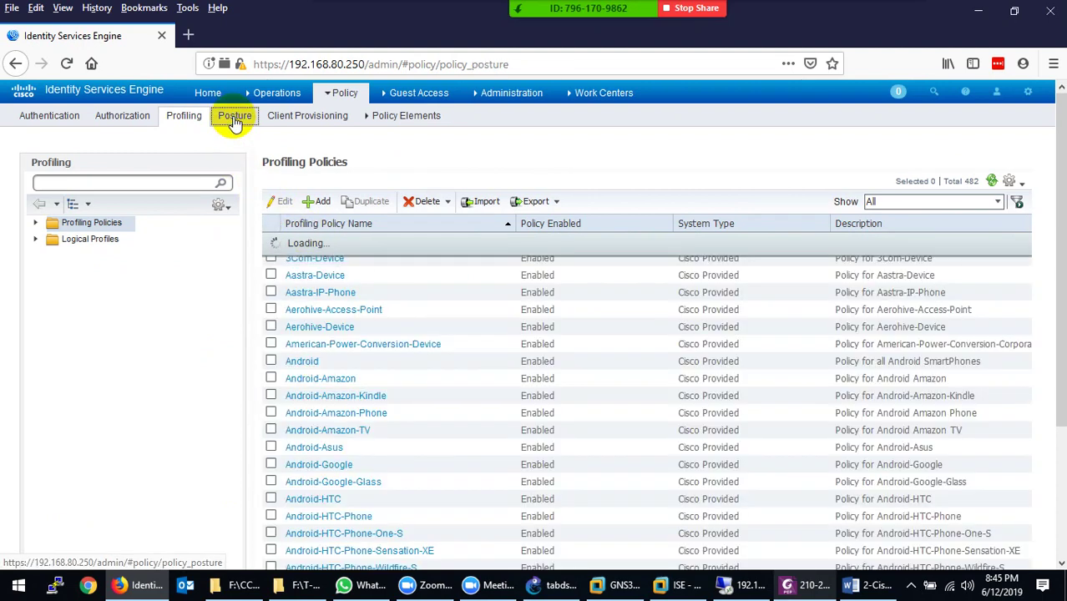
click(235, 118)
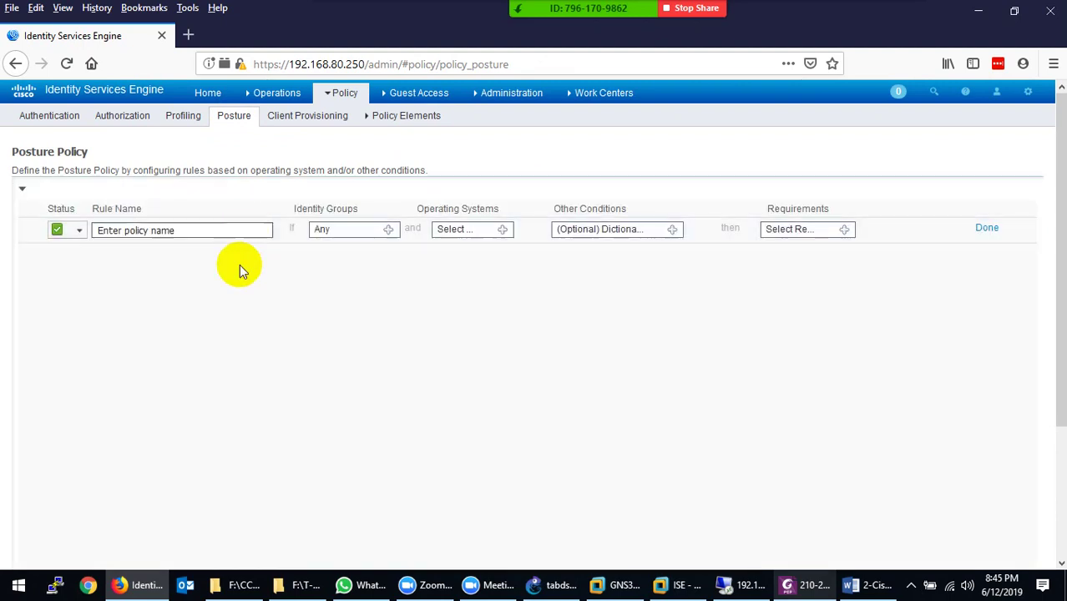
View the Client Provisioning policy, then open Policy Elements Results showing Allowed Protocols
click(317, 122)
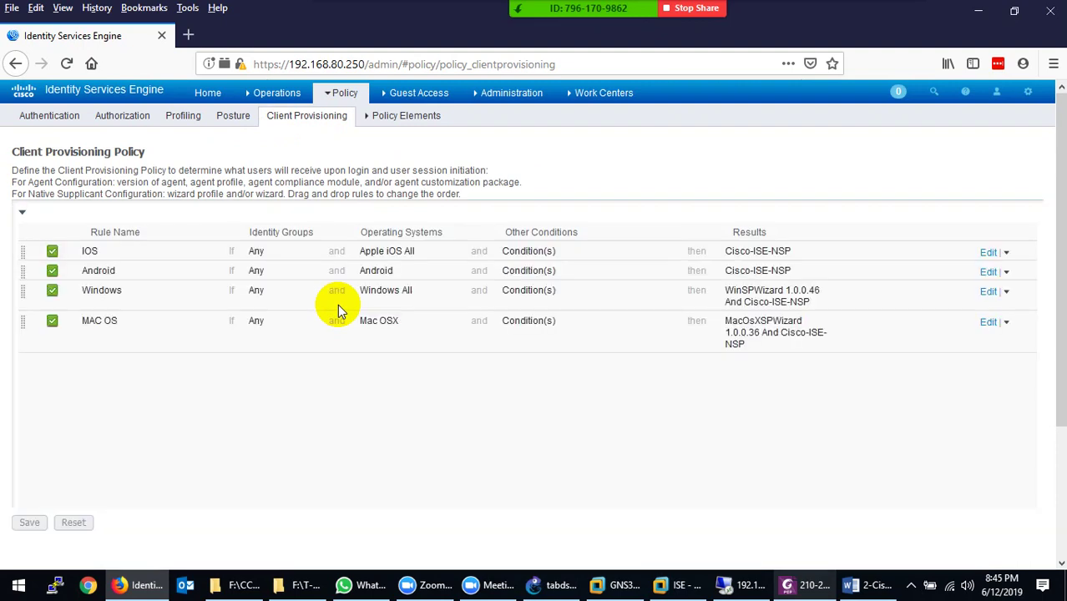
mouse_move(399, 123)
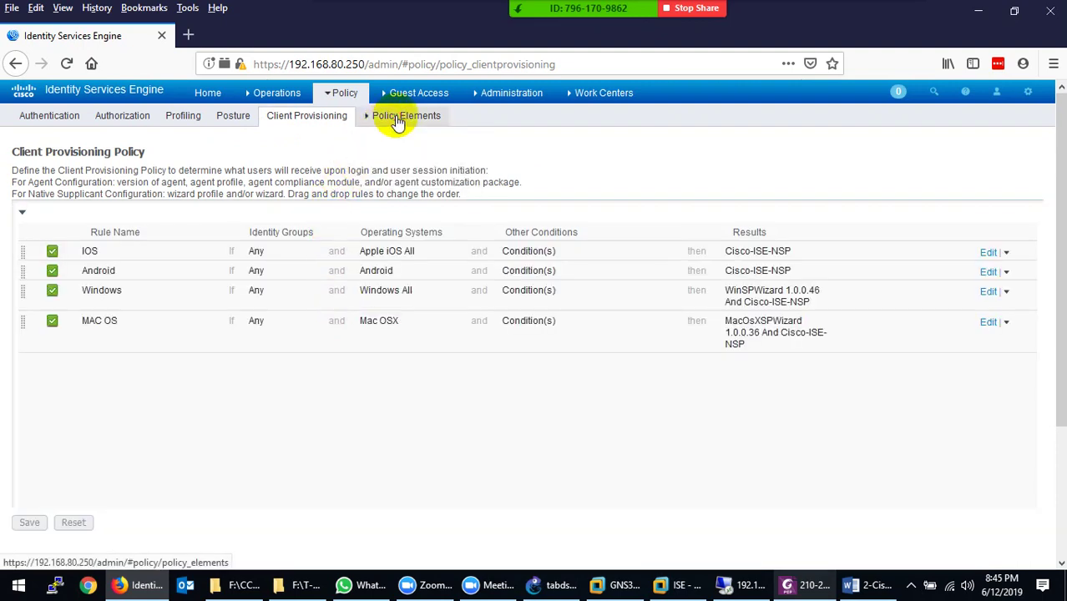
click(393, 174)
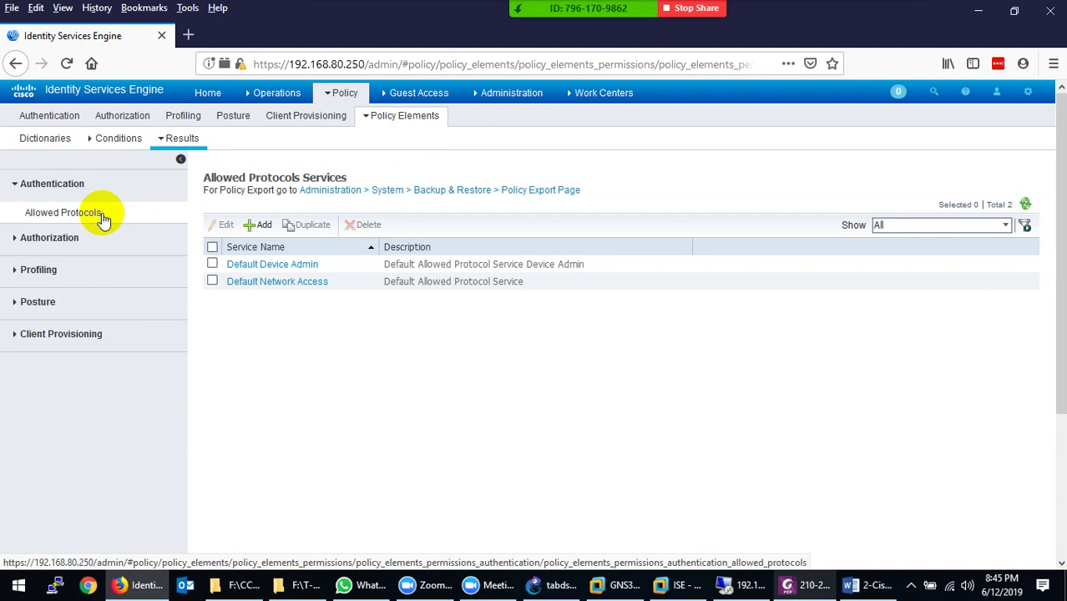
Go to the Downloadable ACLs list, back out of a new DACL, and open MAB-DACL
click(102, 217)
click(77, 241)
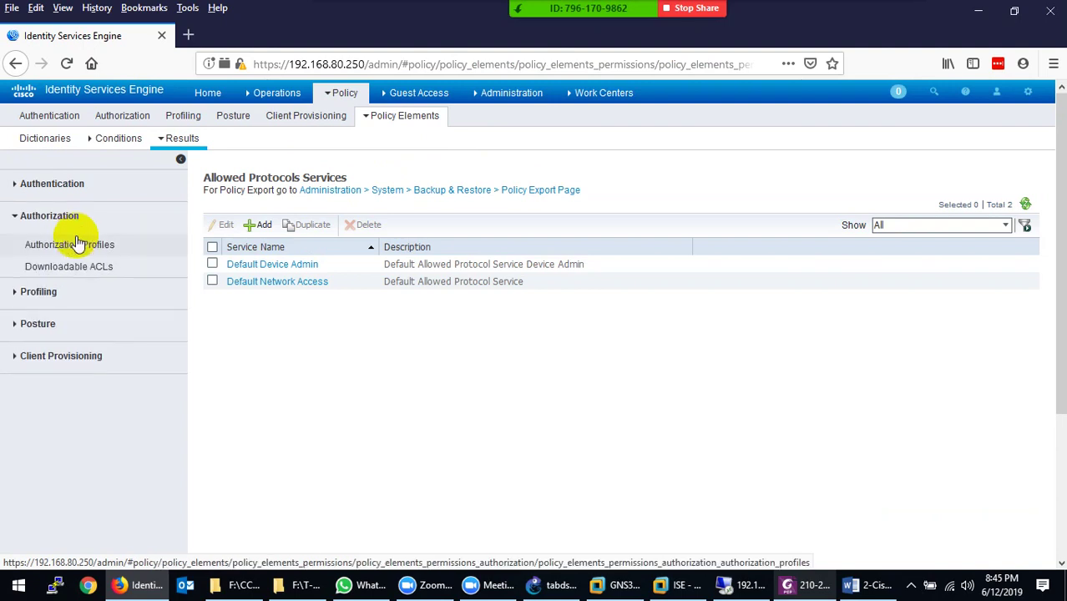
click(75, 266)
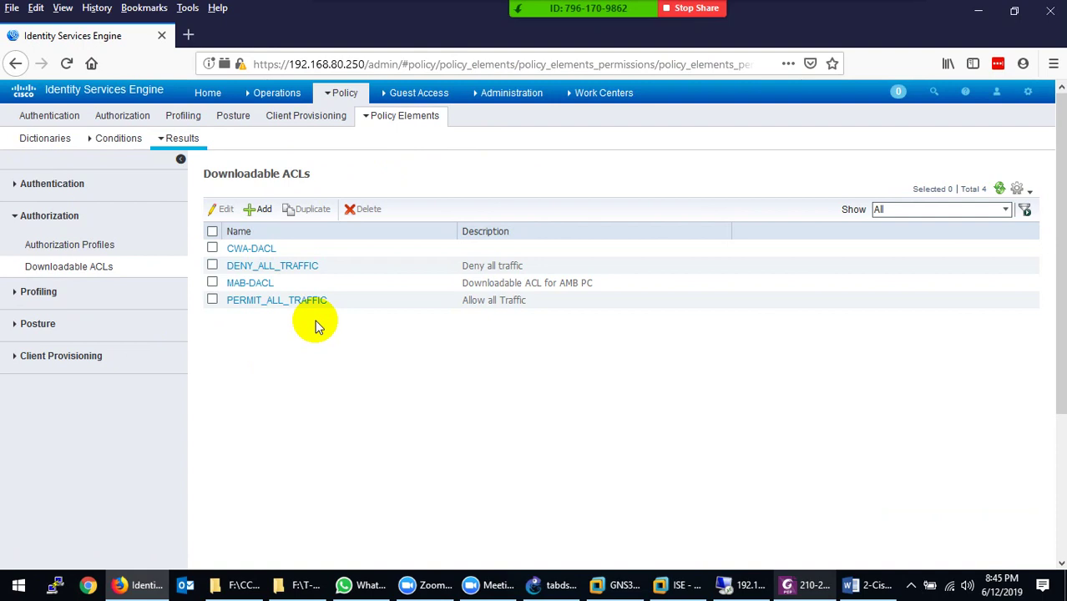
click(260, 210)
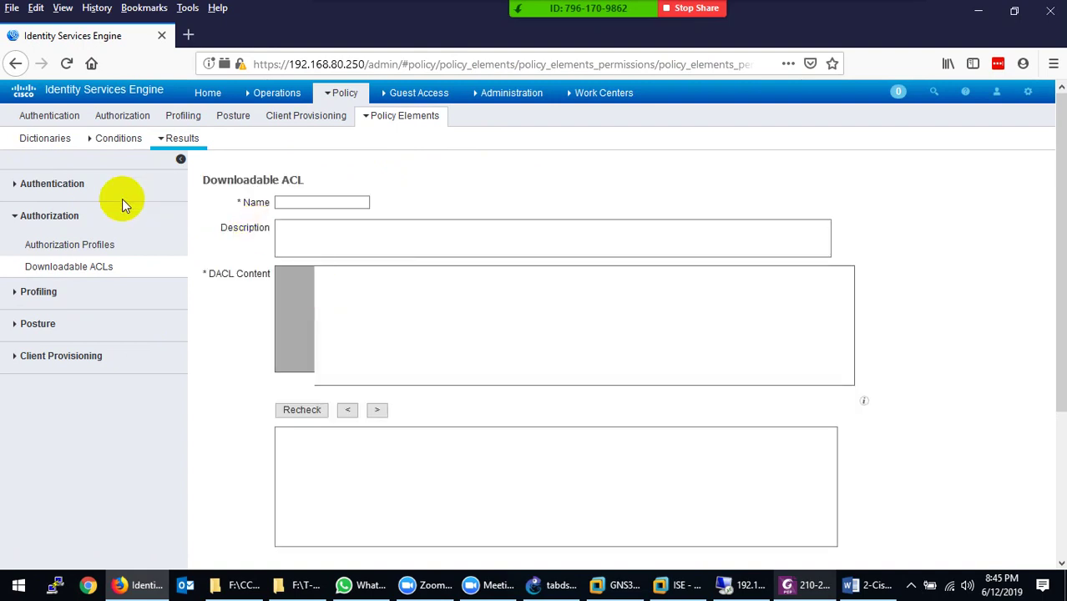
click(72, 267)
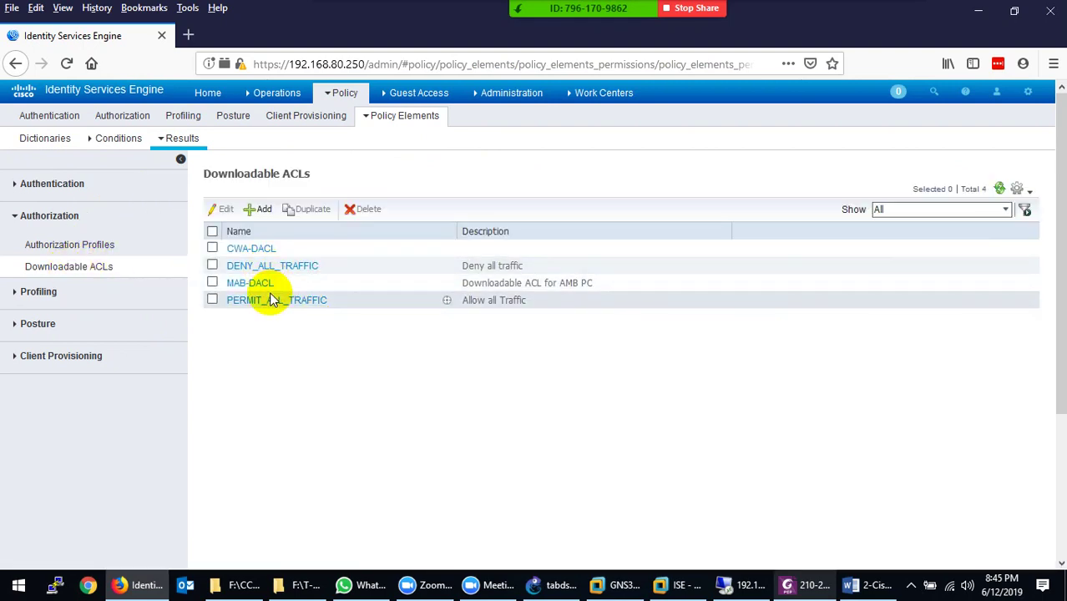
click(261, 285)
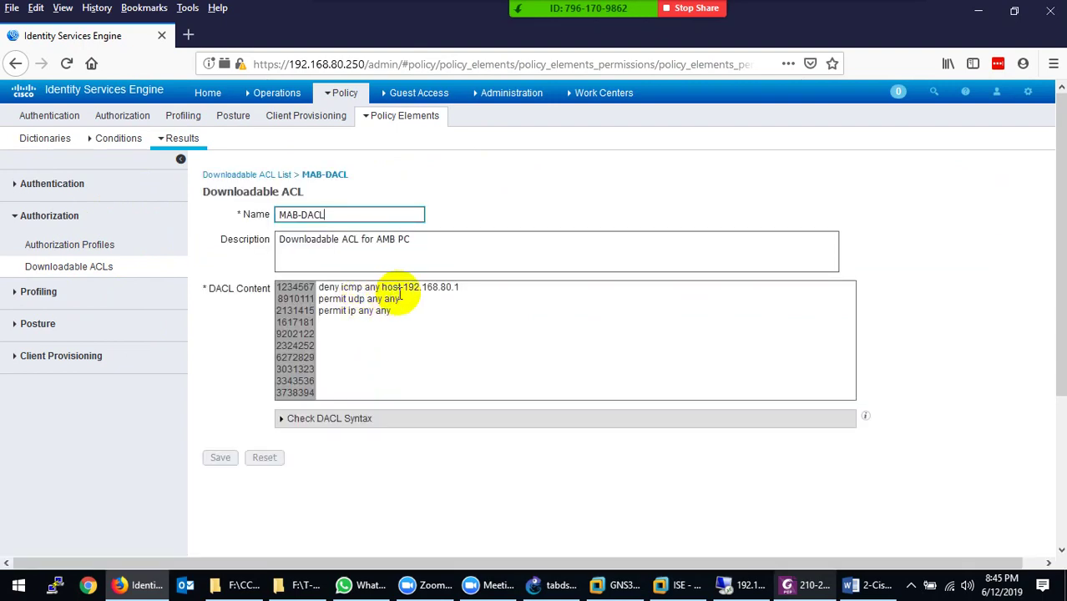
Highlight the three MAB-DACL rules: deny icmp to host 192.168.80.1, permit udp, permit ip
drag(469, 287, 348, 289)
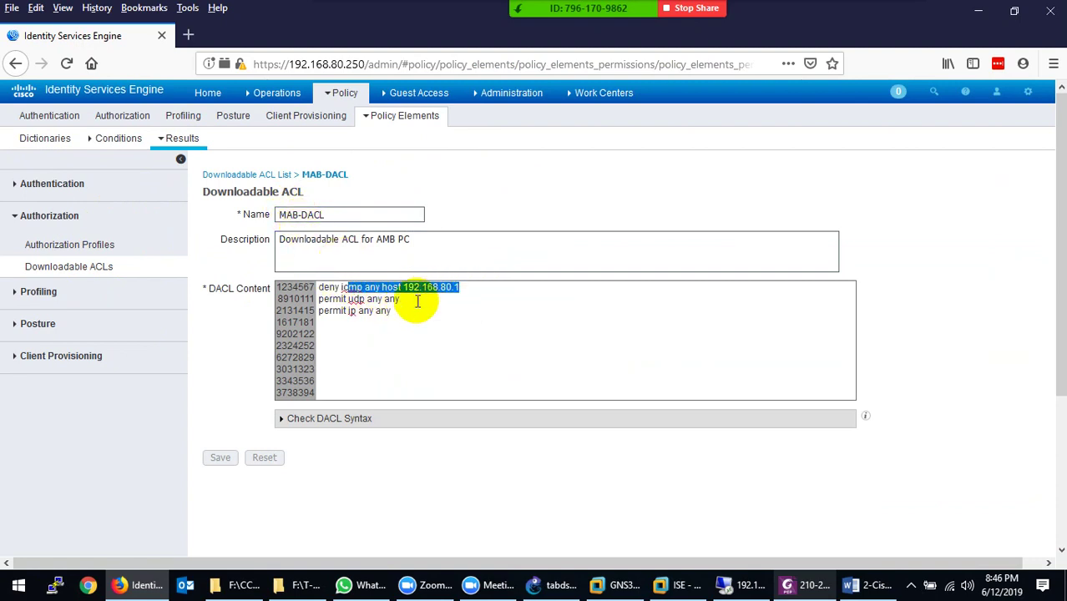
drag(393, 310, 328, 279)
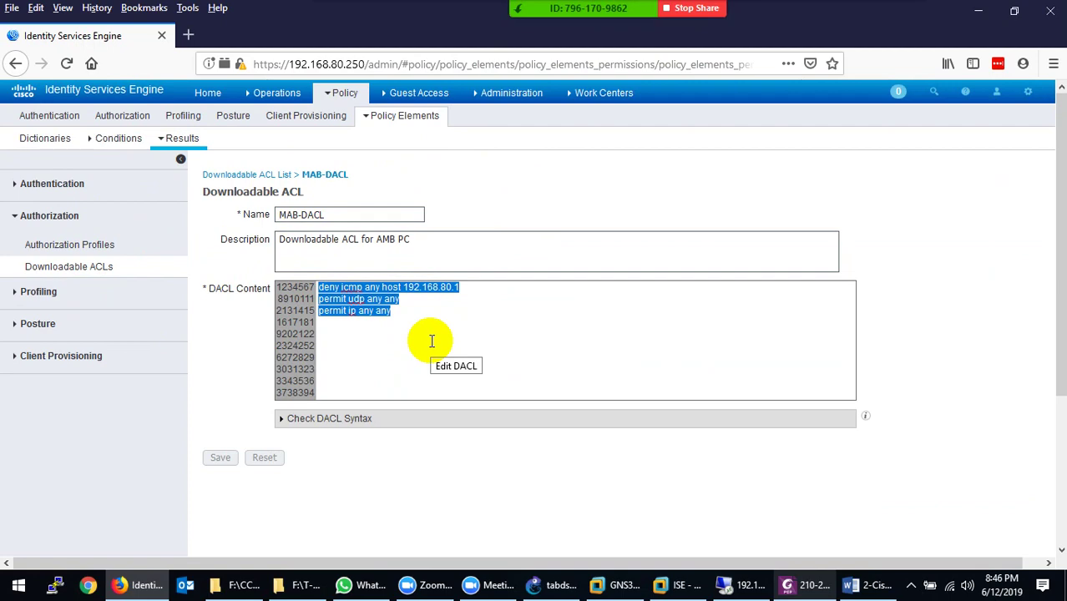
click(888, 590)
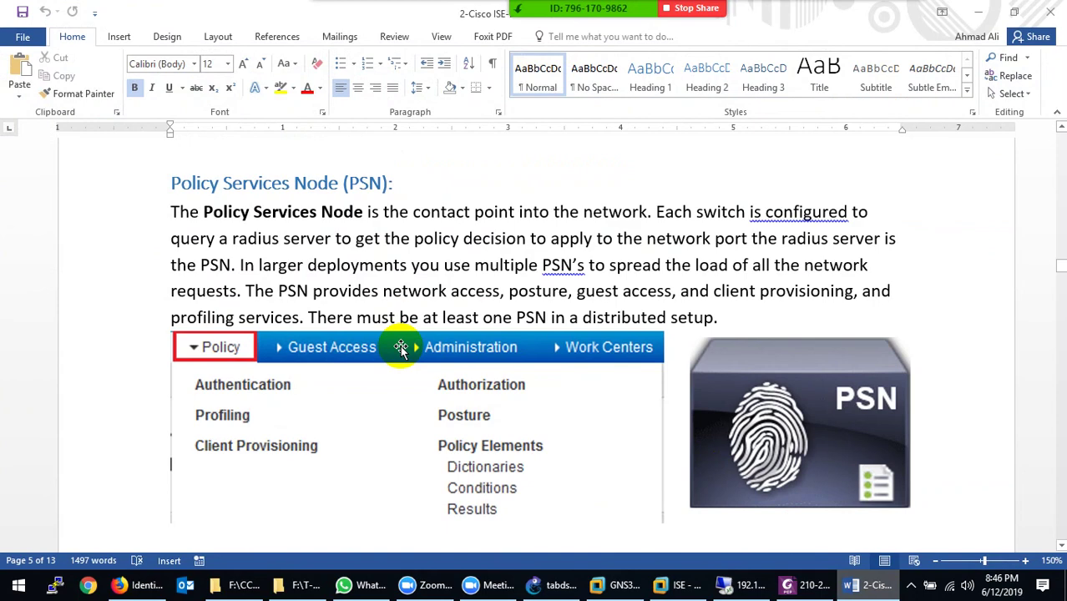
Scroll the Word notes up to the PAN section, then show ISE's Administration menu
scroll(400, 347, up, 10)
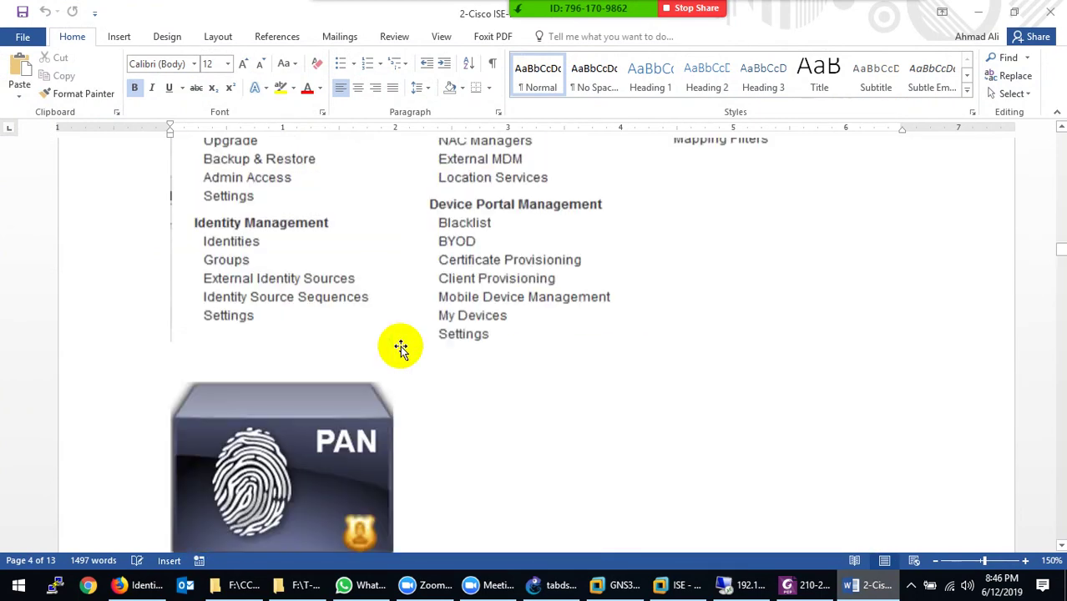
scroll(400, 347, up, 5)
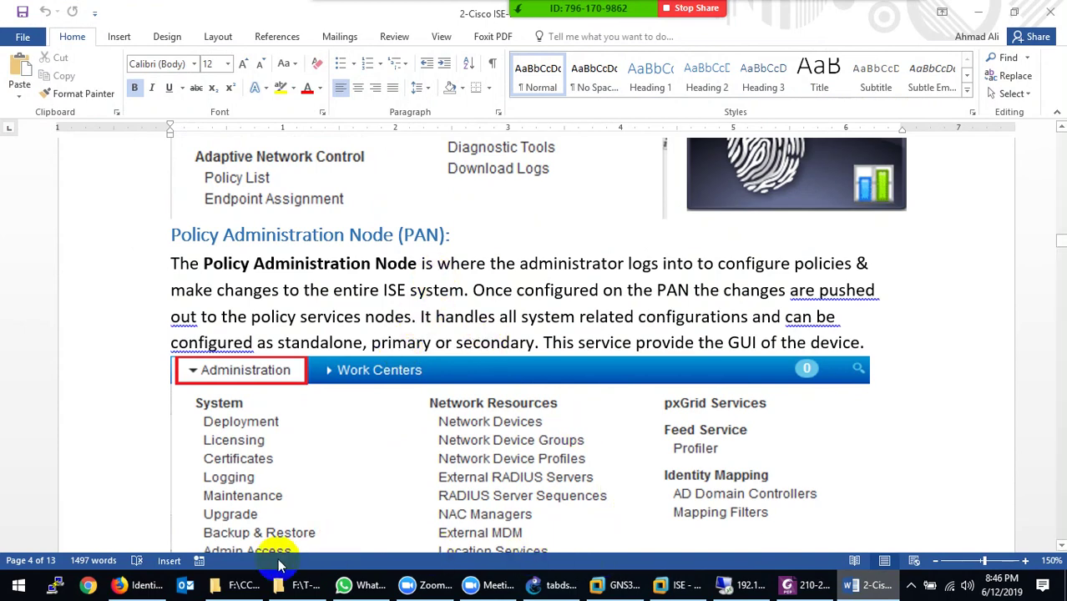
click(144, 585)
click(510, 92)
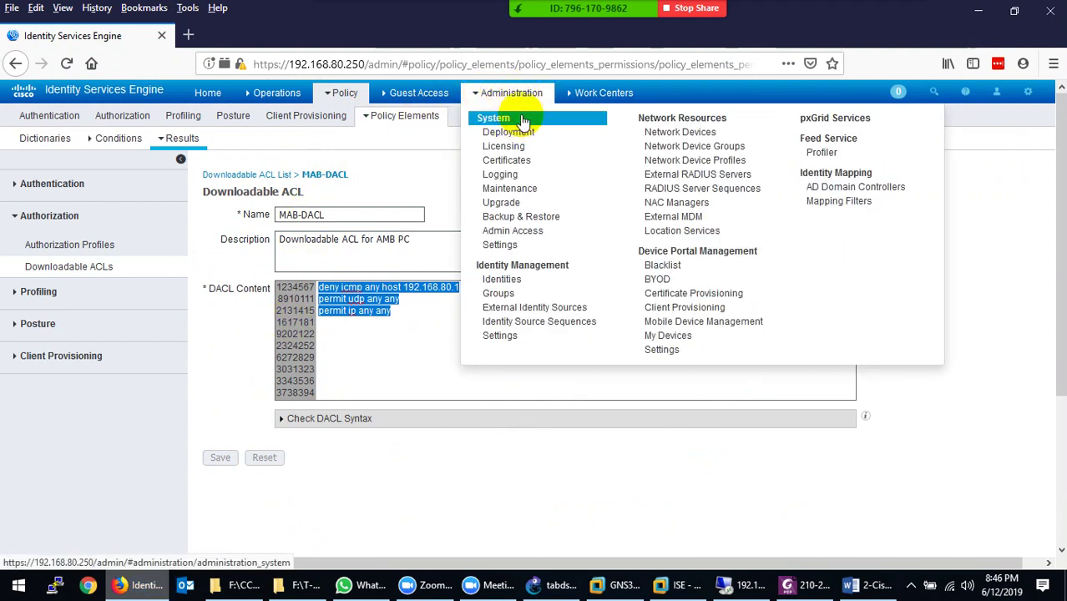
click(249, 96)
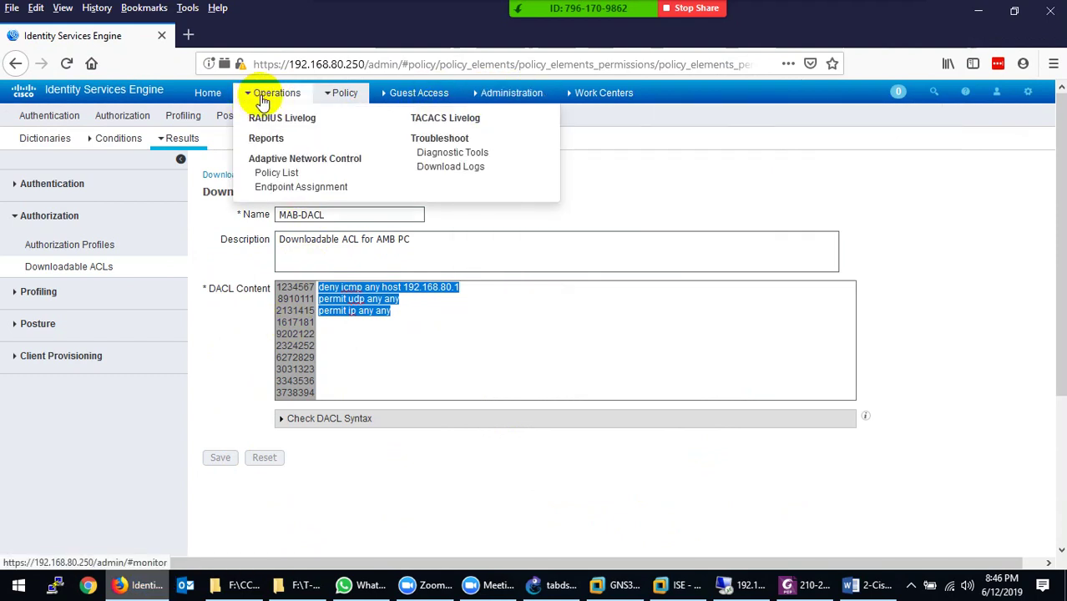
click(344, 95)
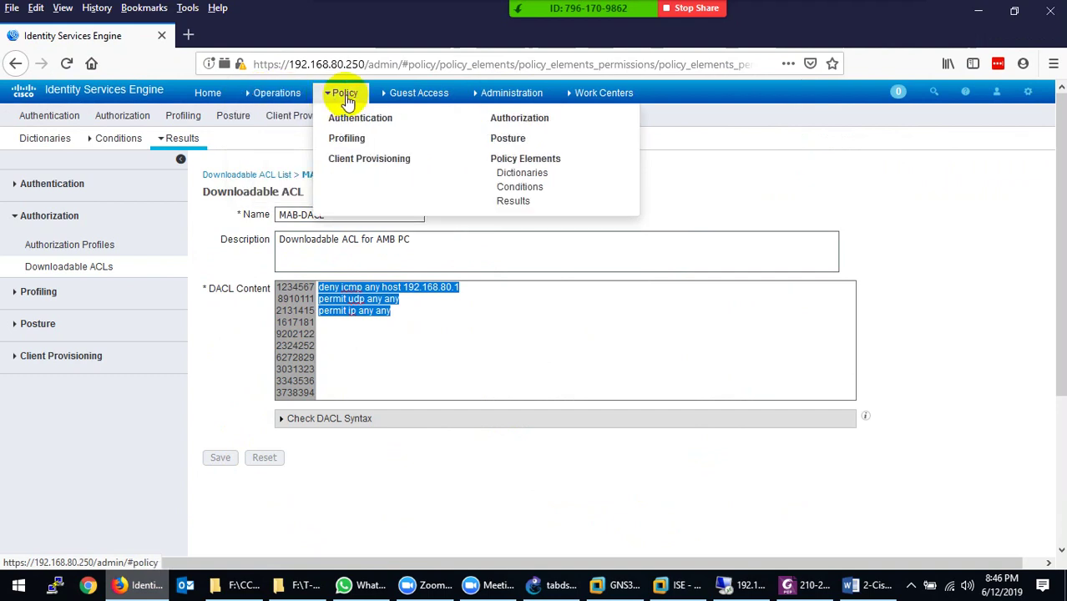
click(507, 95)
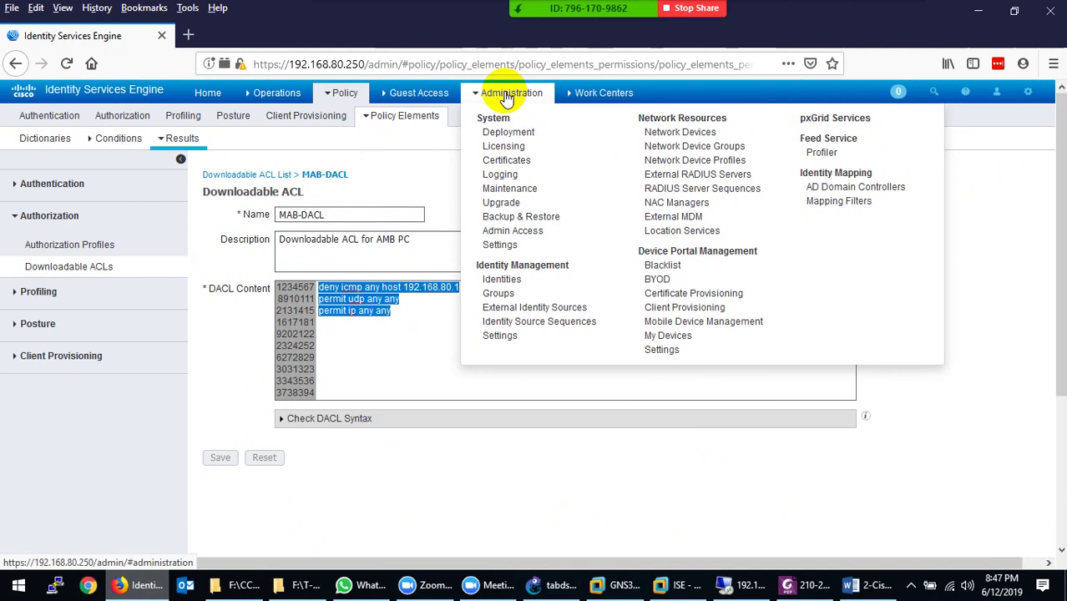
click(875, 588)
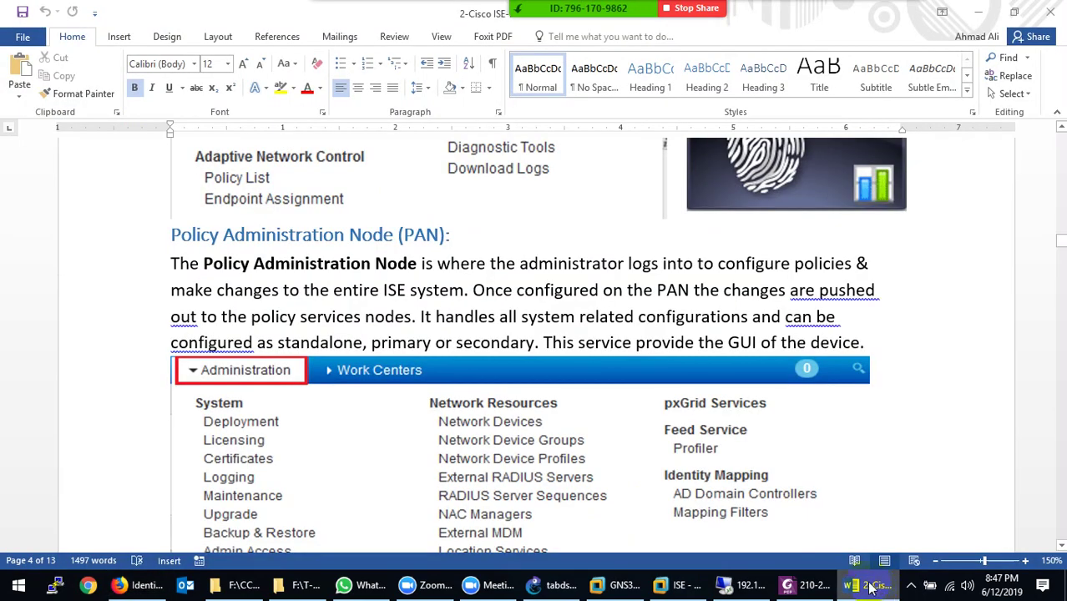
click(871, 587)
mouse_move(507, 98)
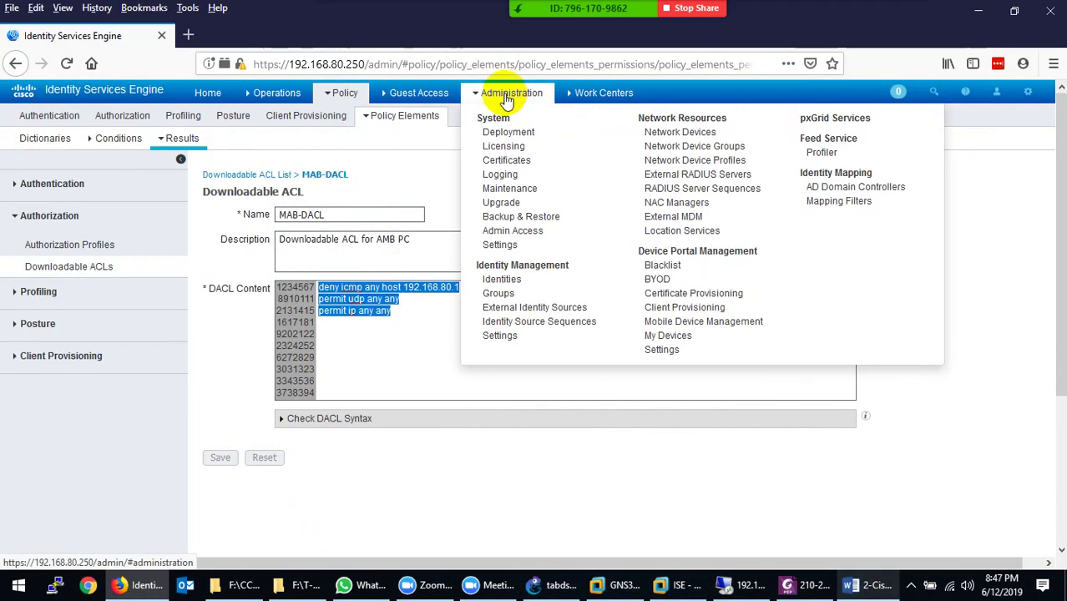
Open PAN Failover settings from System > Deployment, acknowledging the standalone-node notice
click(515, 132)
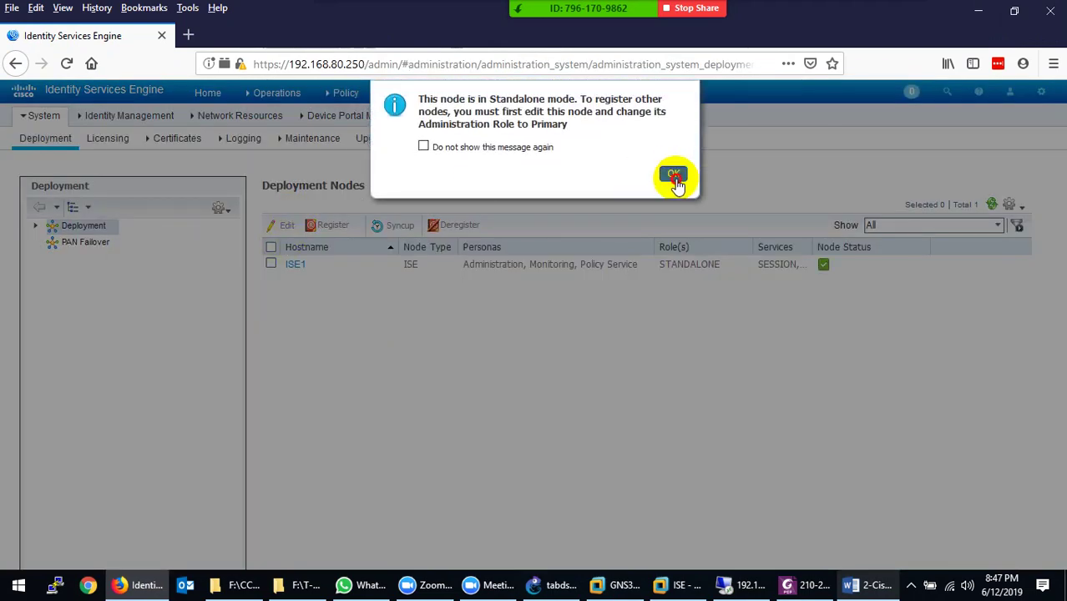
click(675, 173)
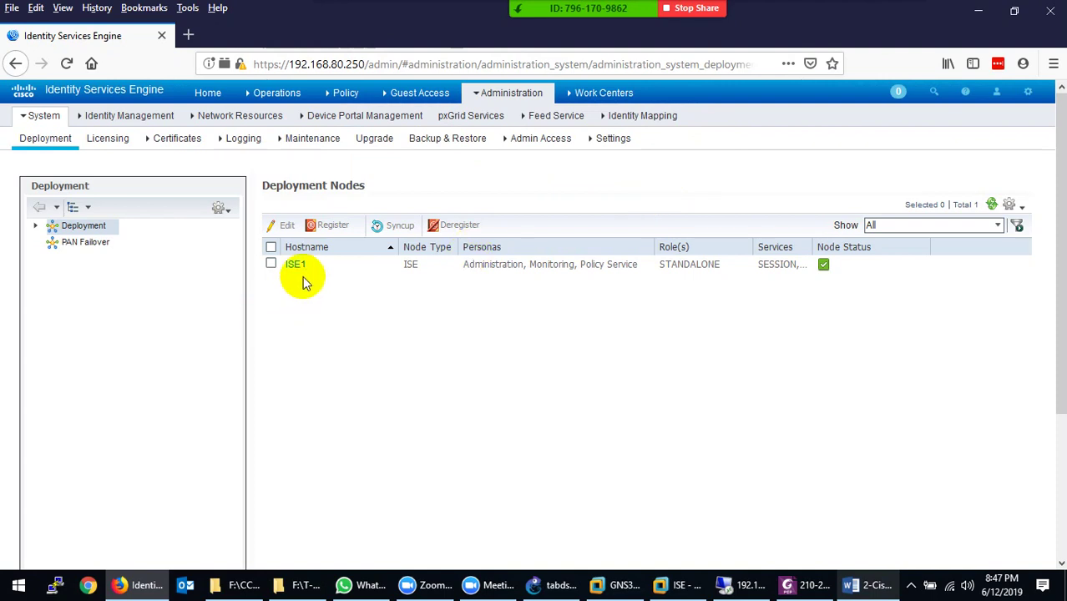
click(82, 244)
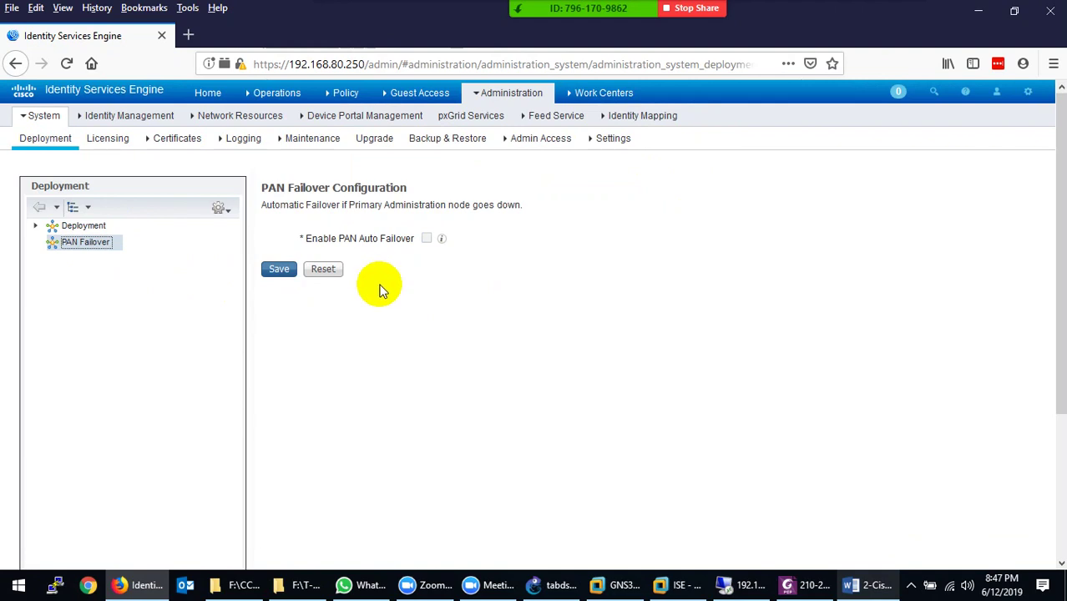
Review the System Licensing page and its license files, then switch to the Certificates overview
mouse_move(494, 104)
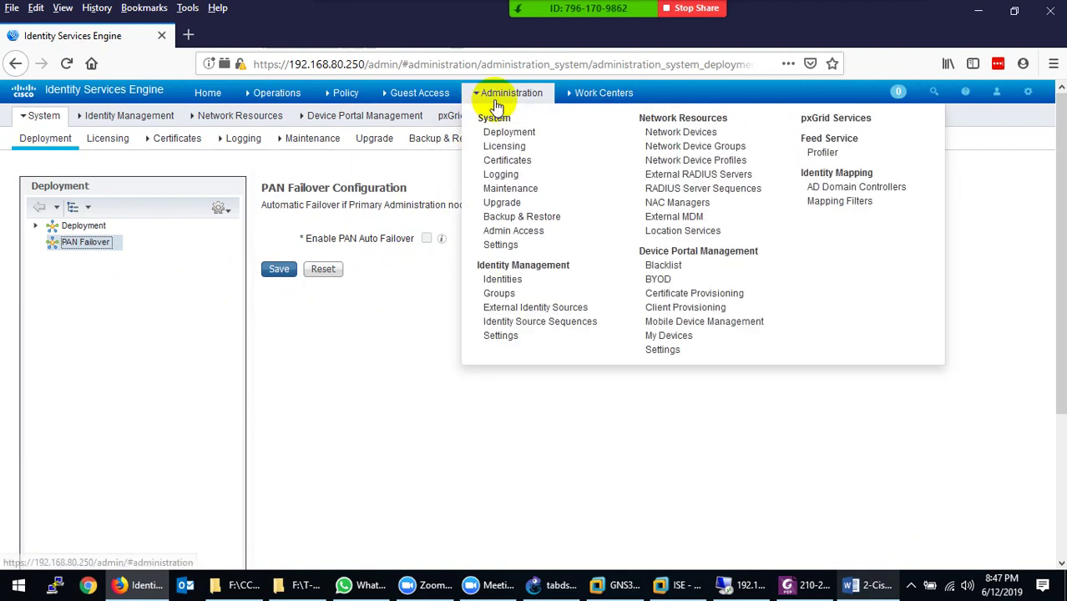
click(499, 152)
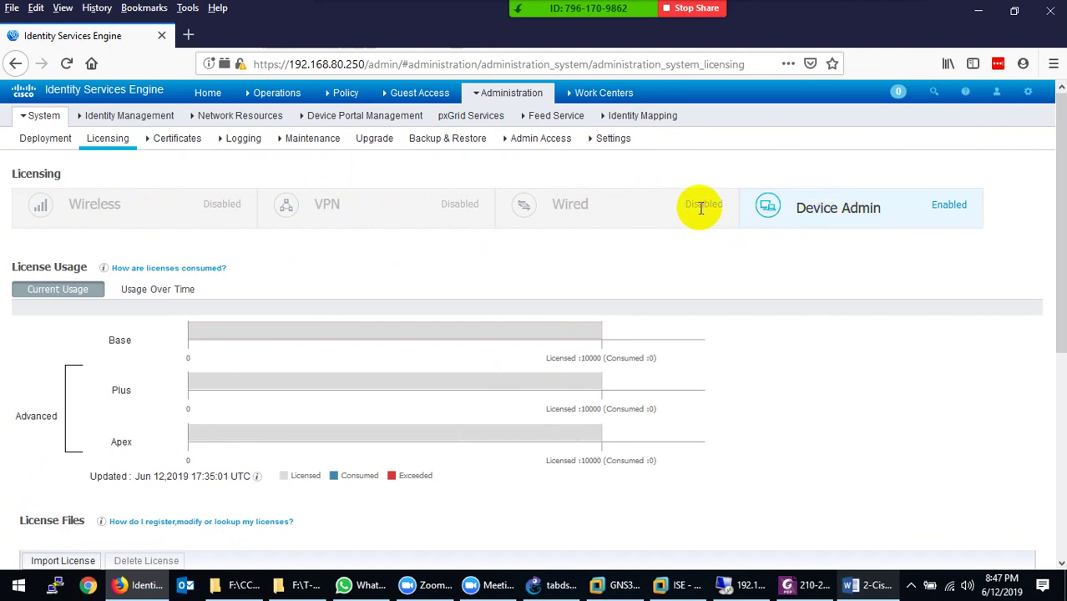
scroll(397, 360, down, 1)
scroll(395, 356, down, 8)
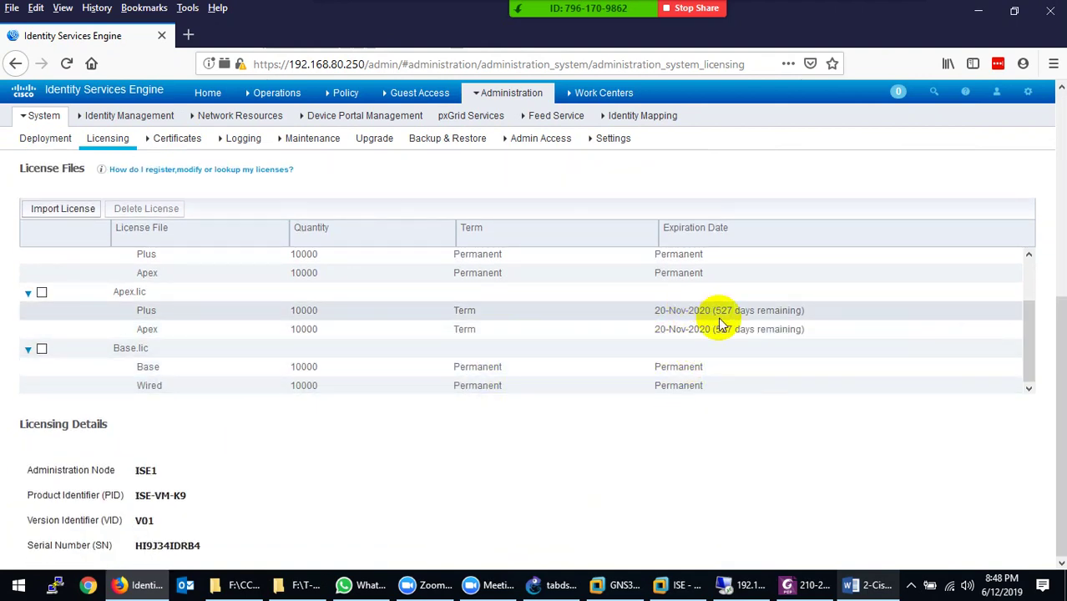
scroll(393, 298, up, 3)
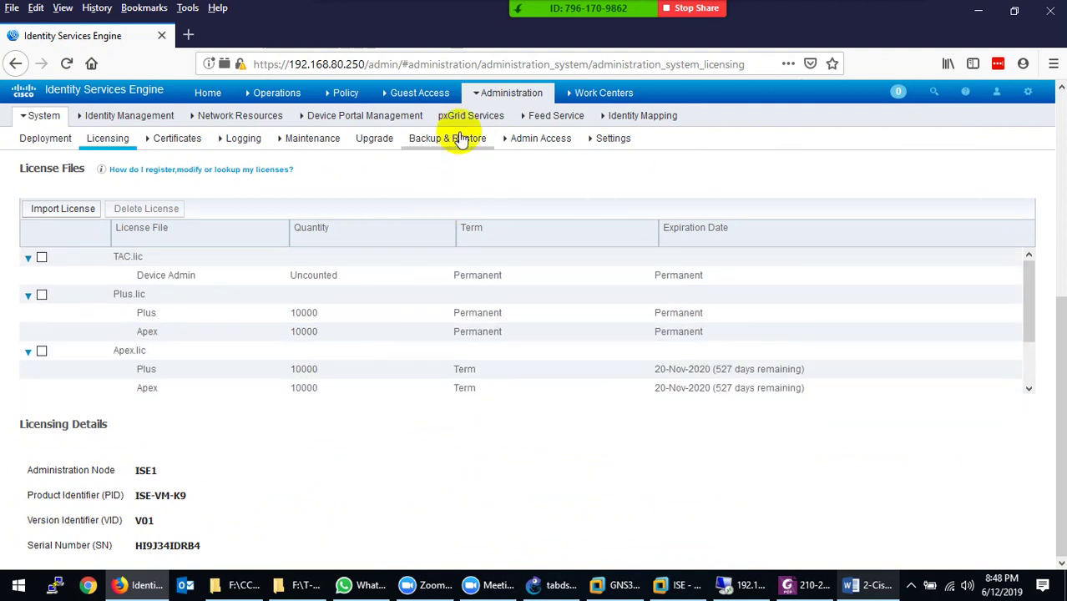
click(184, 147)
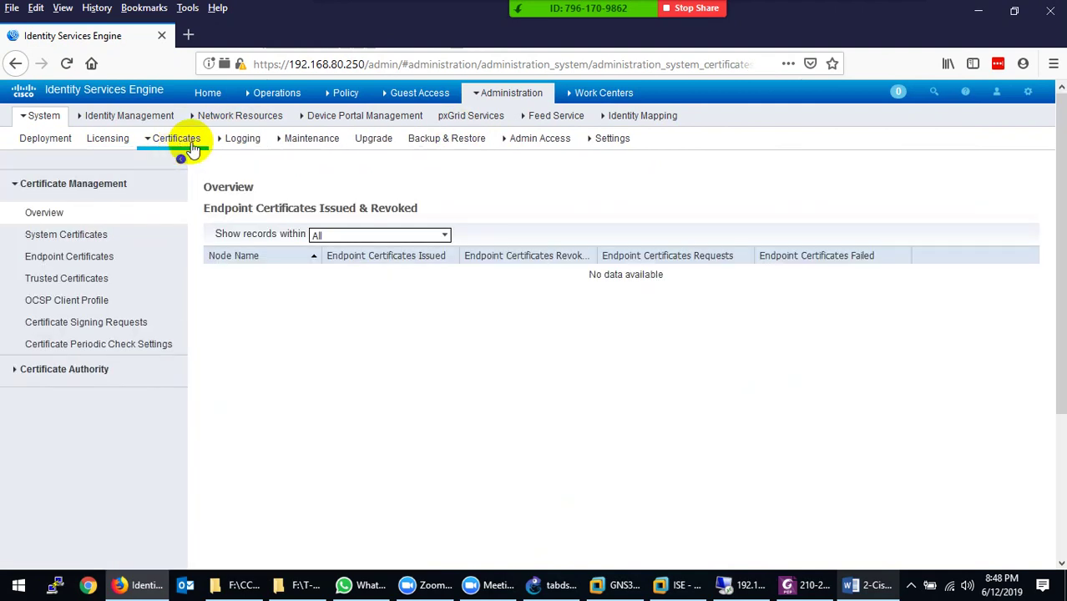
Visit Logging, Maintenance, Upgrade, Backup & Restore, Admin Access and Settings, then return to Deployment
click(237, 139)
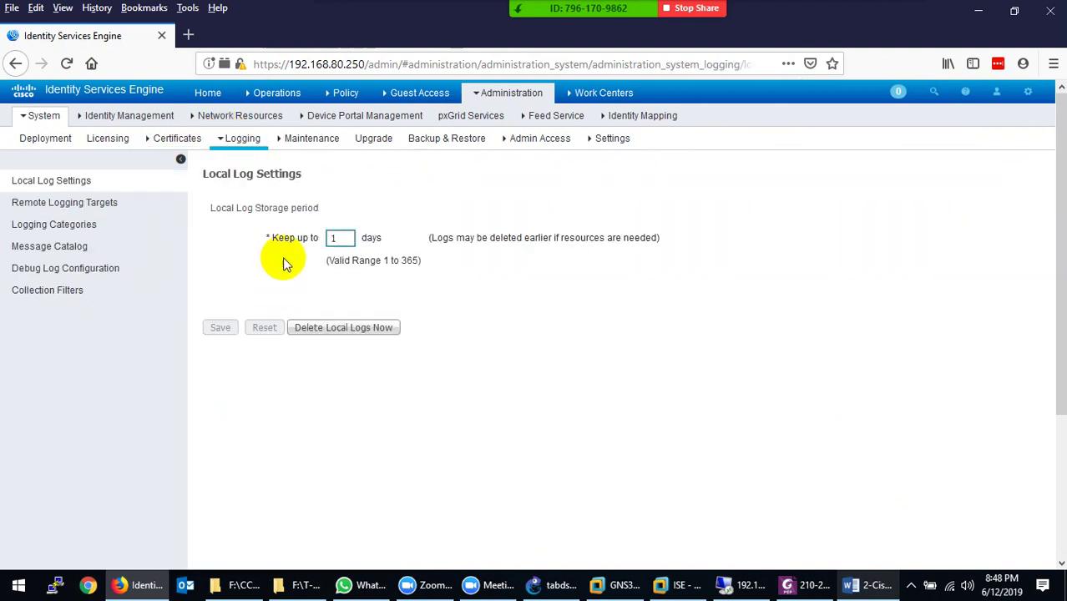
click(311, 139)
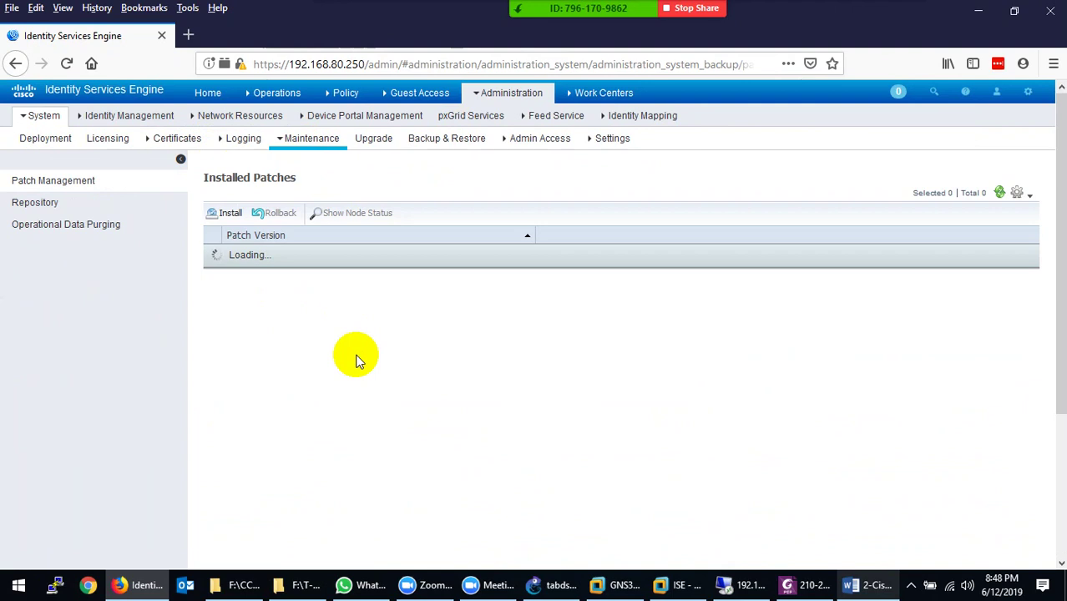
click(365, 139)
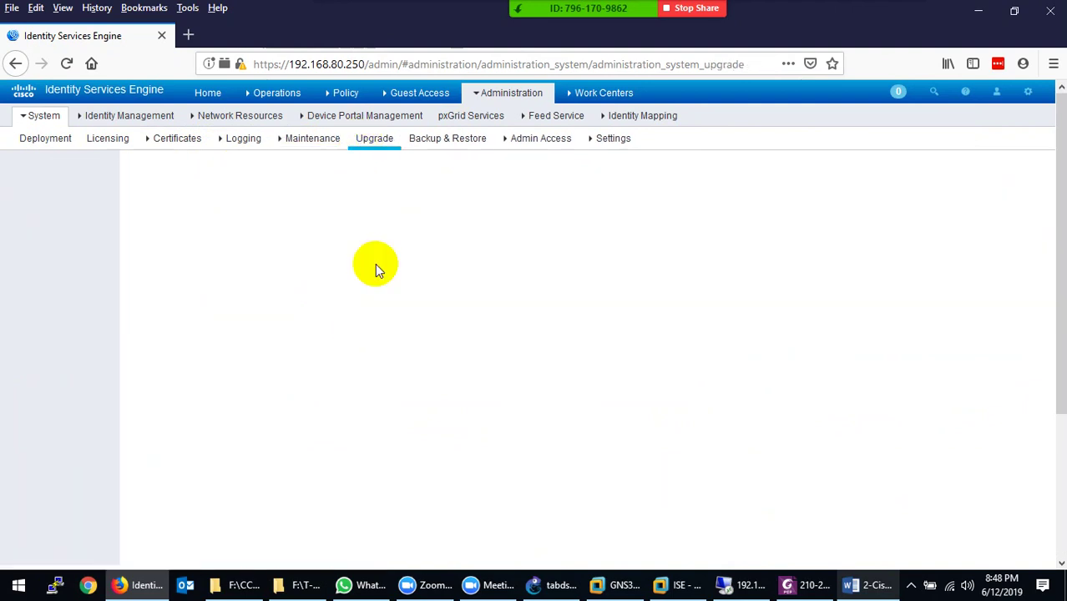
click(451, 140)
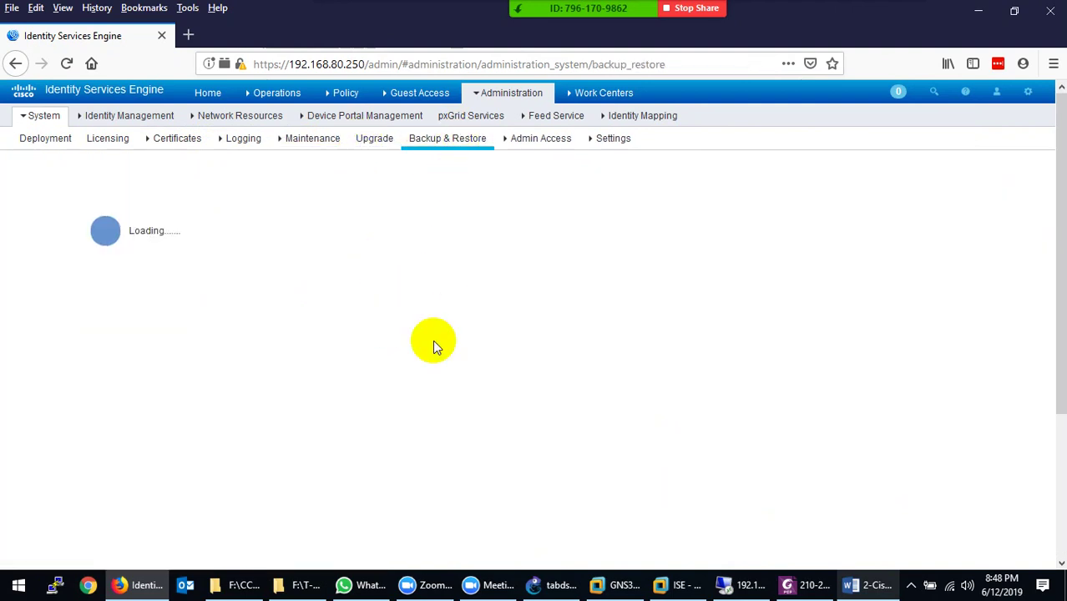
click(551, 139)
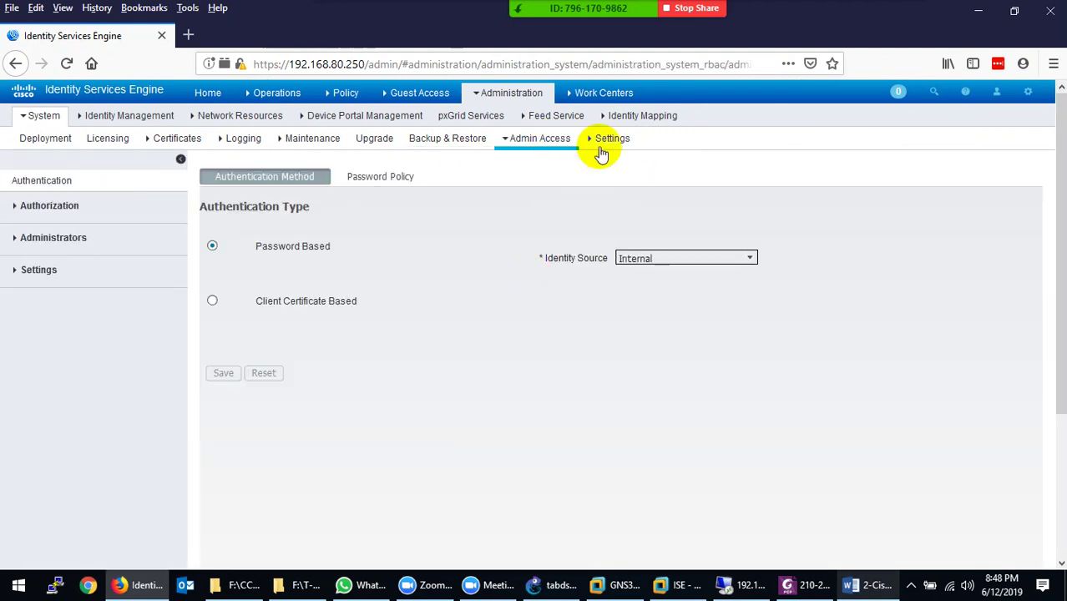
click(608, 140)
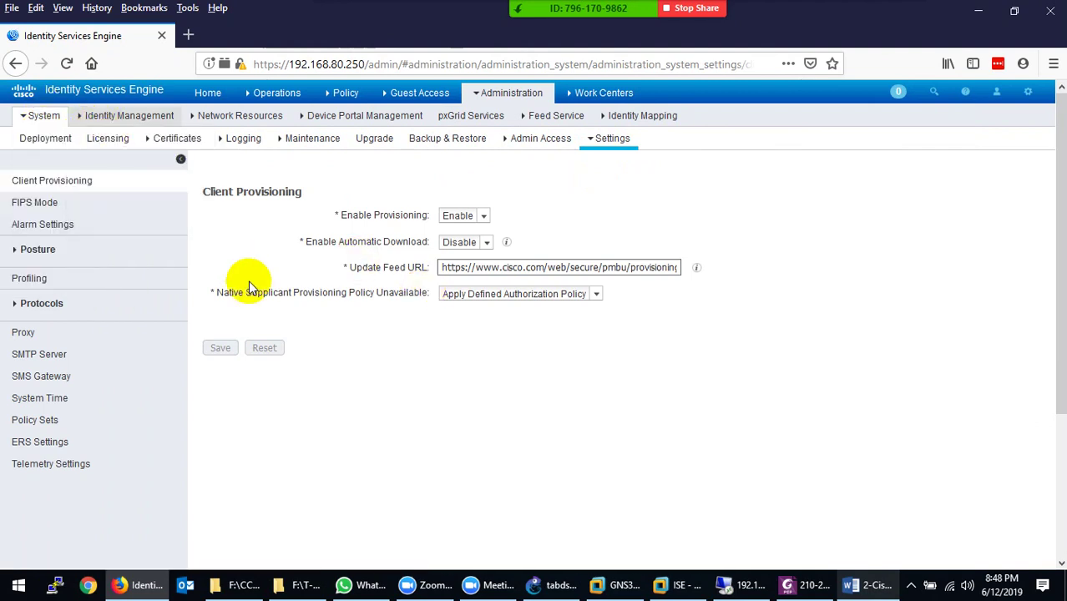
click(46, 139)
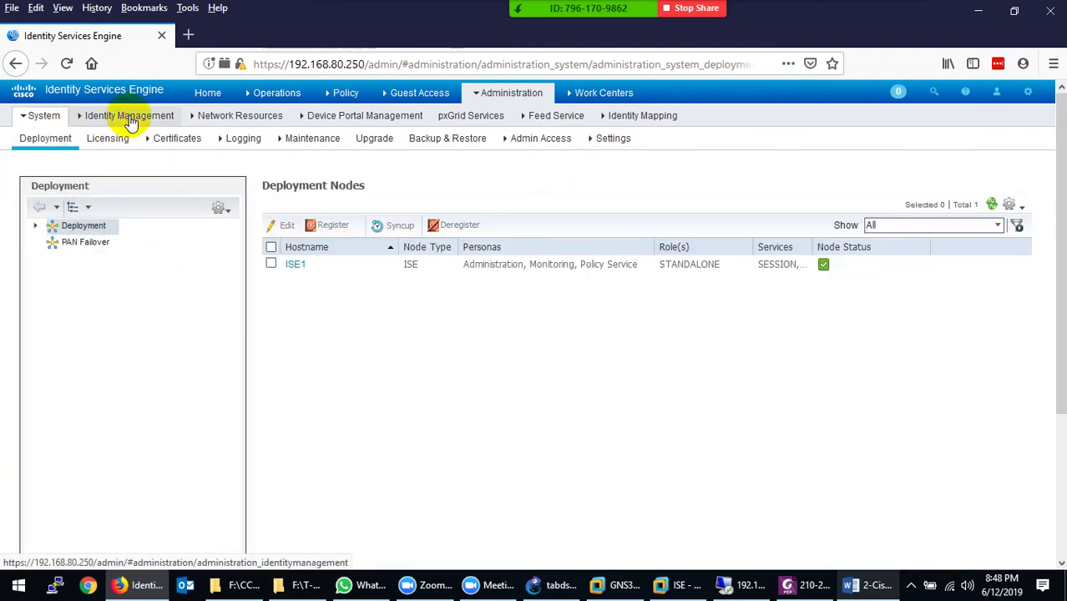
List network access users, then view Groups, External Identity Sources, Identity Source Sequences and Settings
mouse_move(129, 121)
click(104, 136)
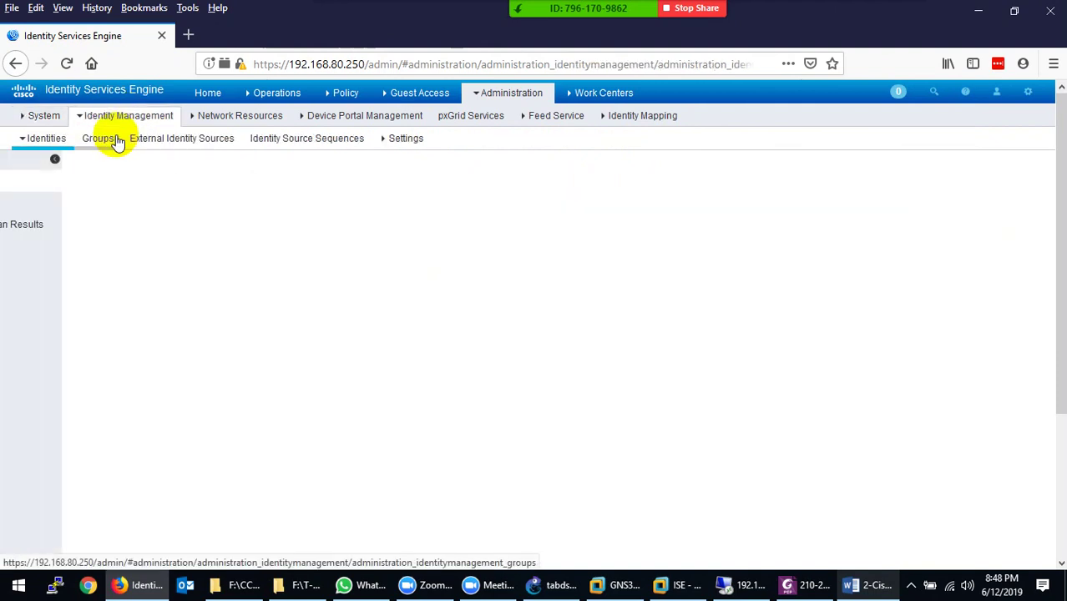
click(27, 202)
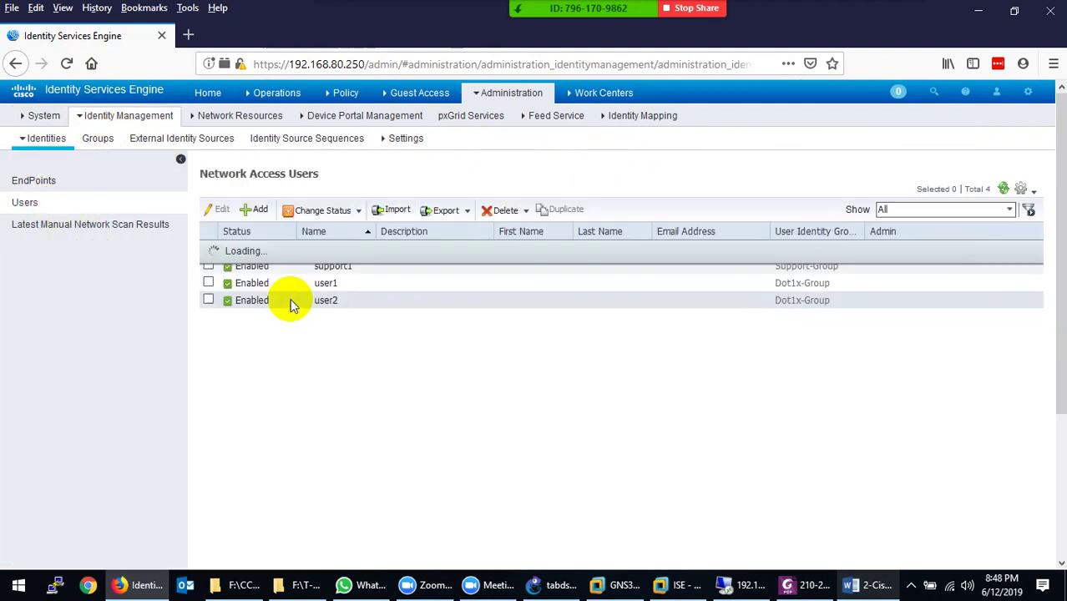
click(104, 142)
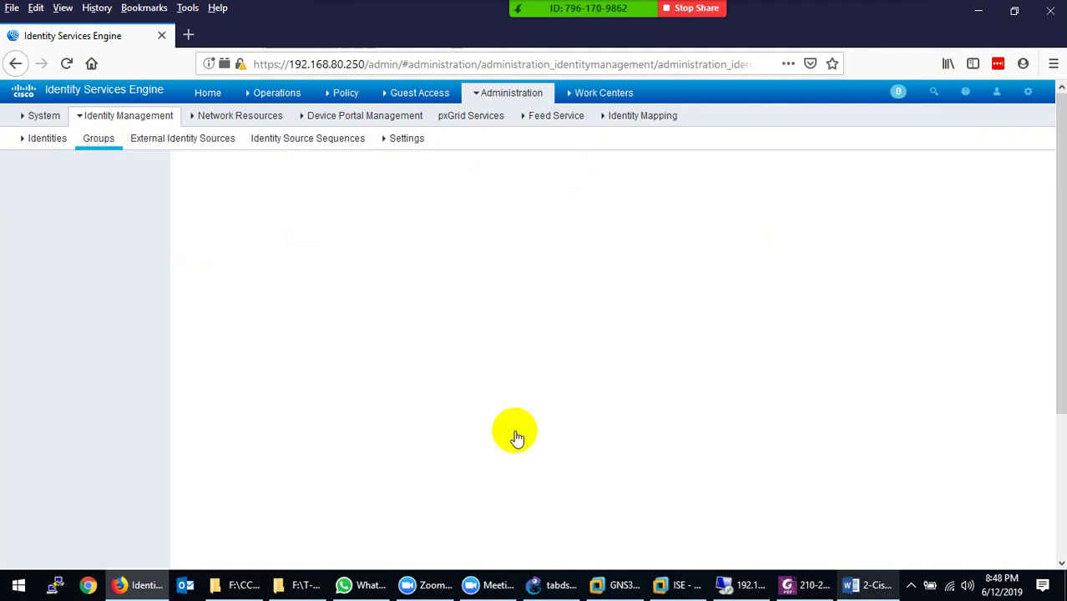
click(172, 140)
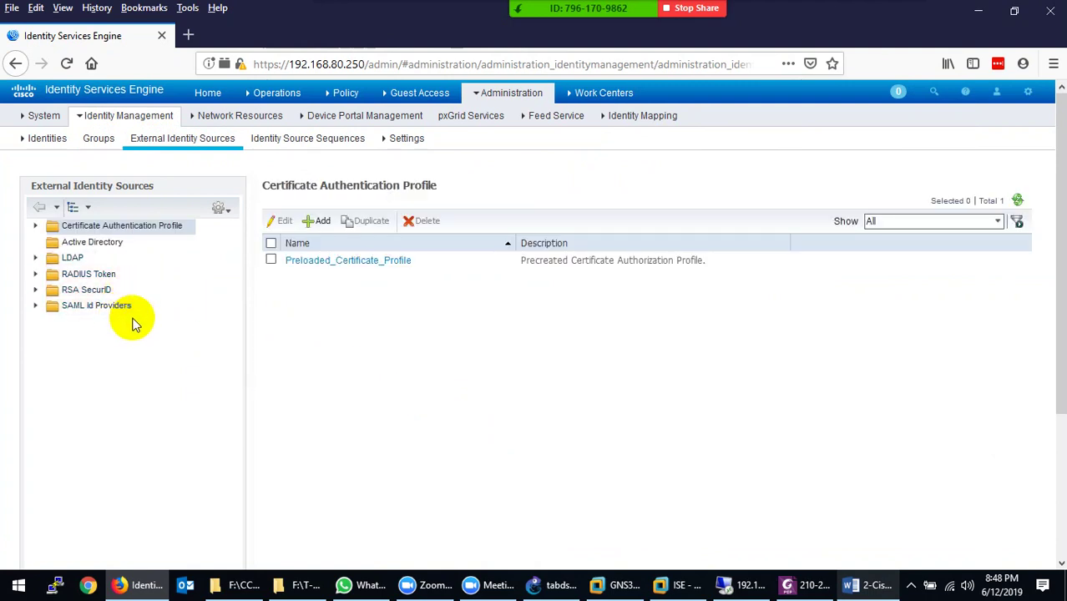
click(278, 138)
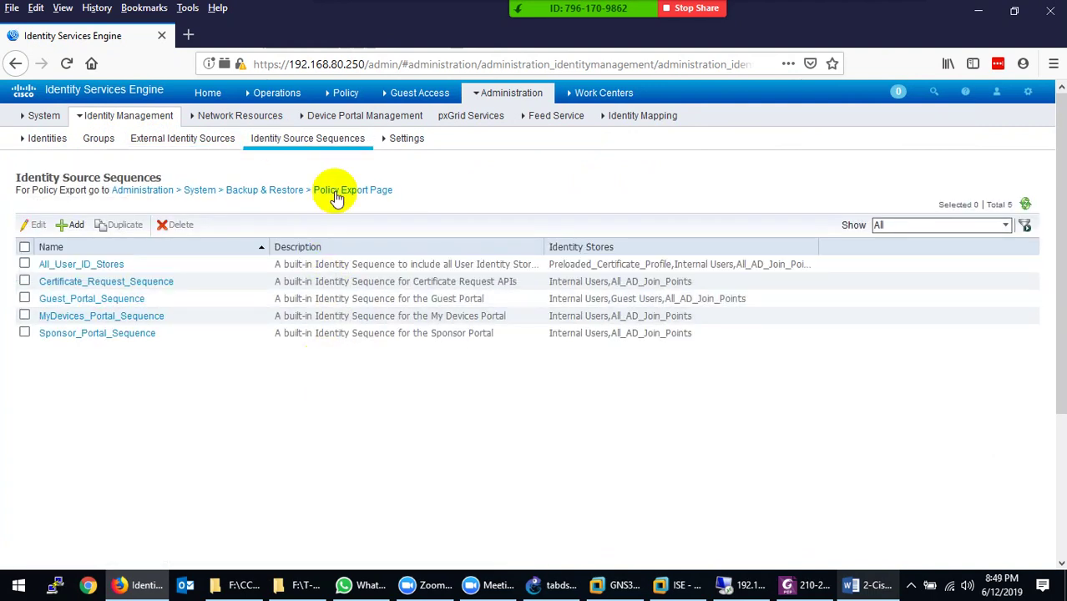
click(406, 139)
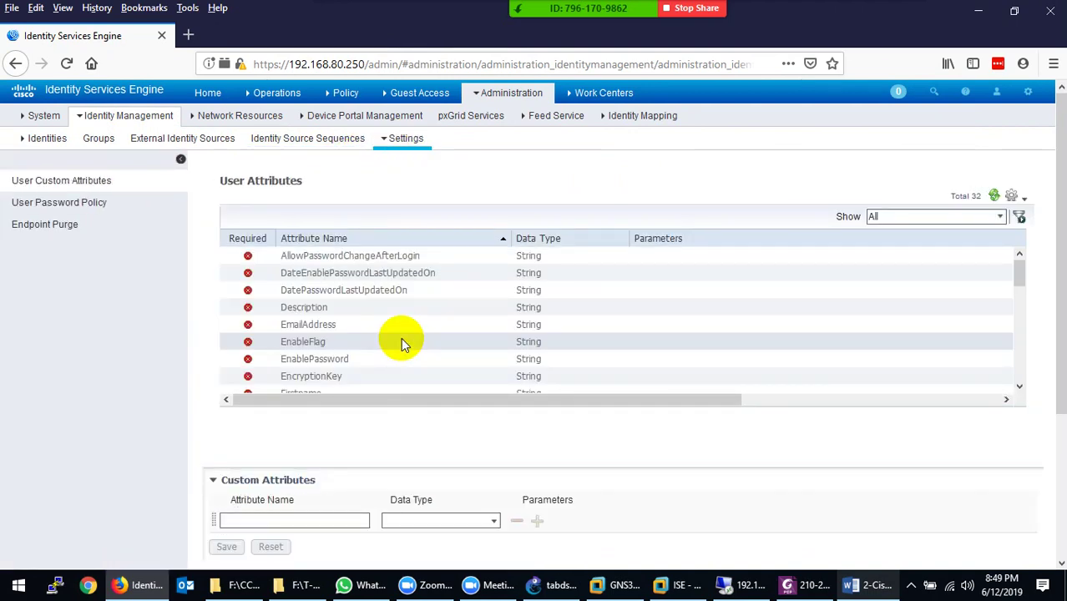
View Network Devices, Device Groups, Device Profiles, External RADIUS Servers and RADIUS Server Sequences
click(225, 116)
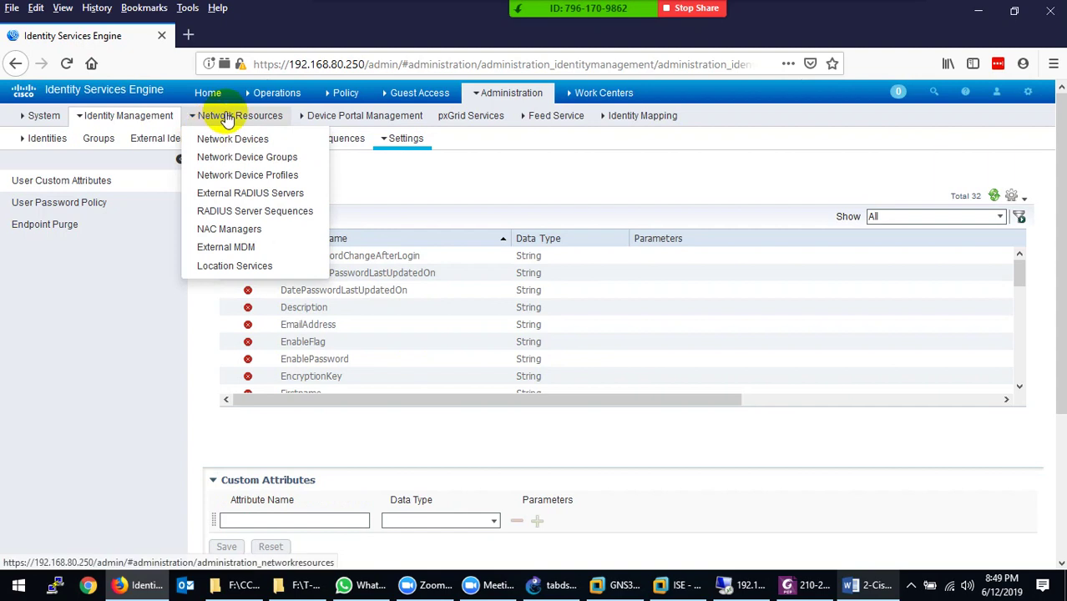
click(229, 140)
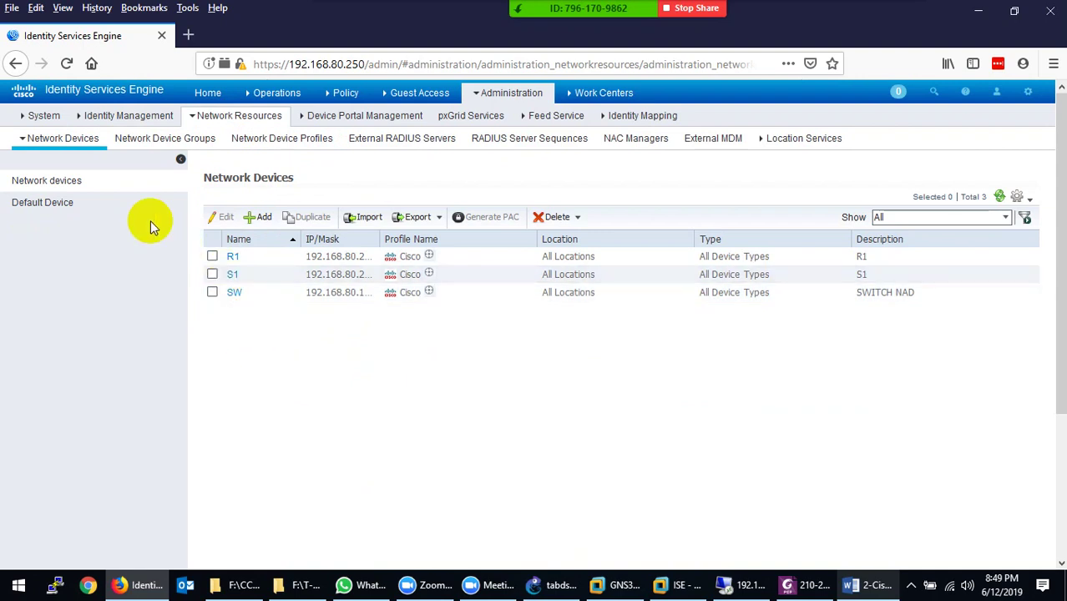
click(156, 143)
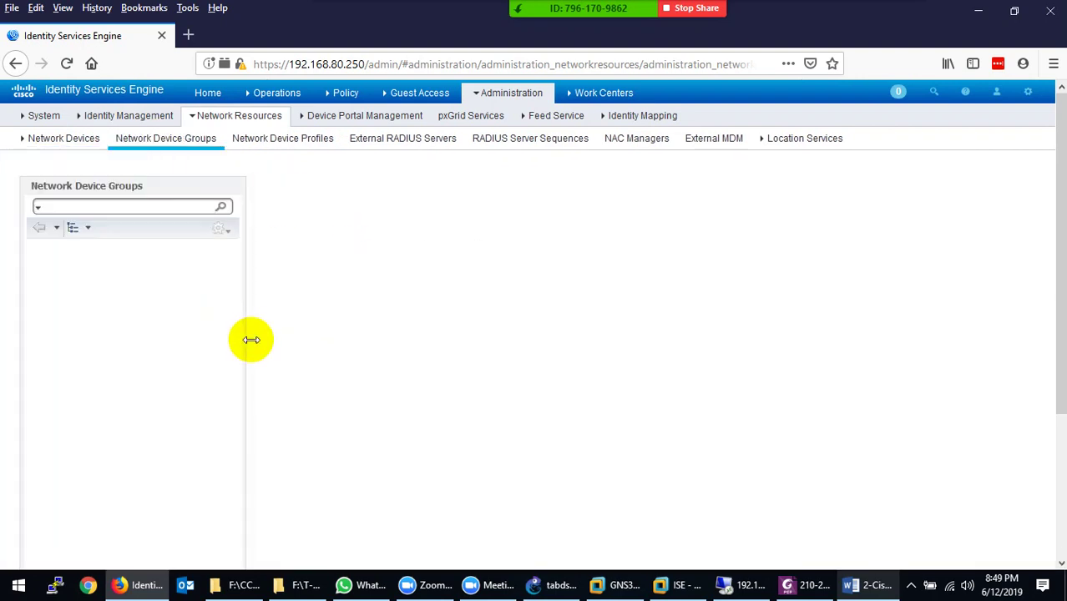
click(287, 139)
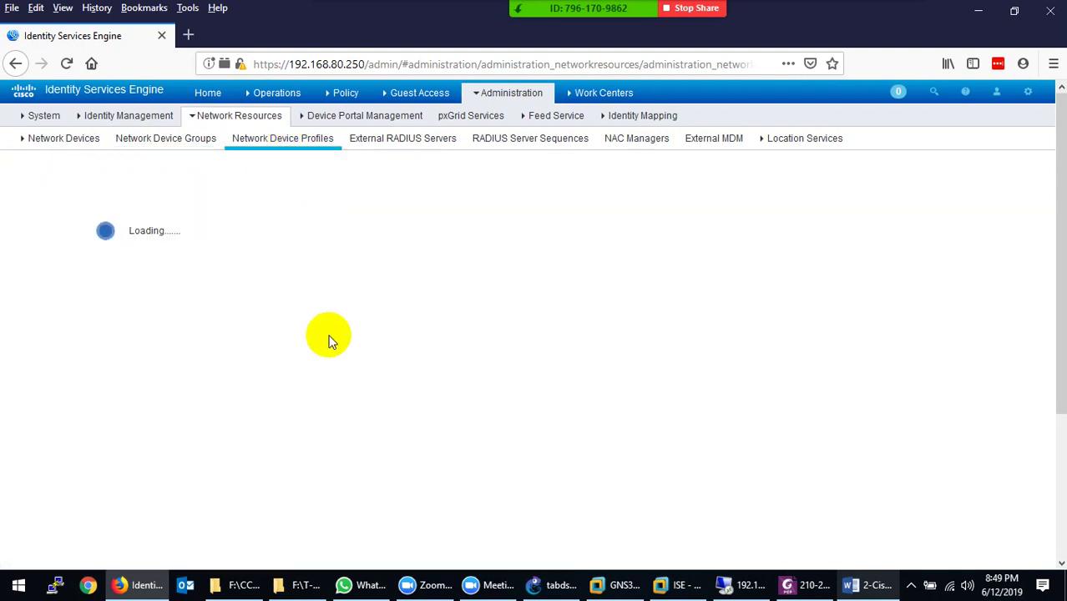
click(384, 139)
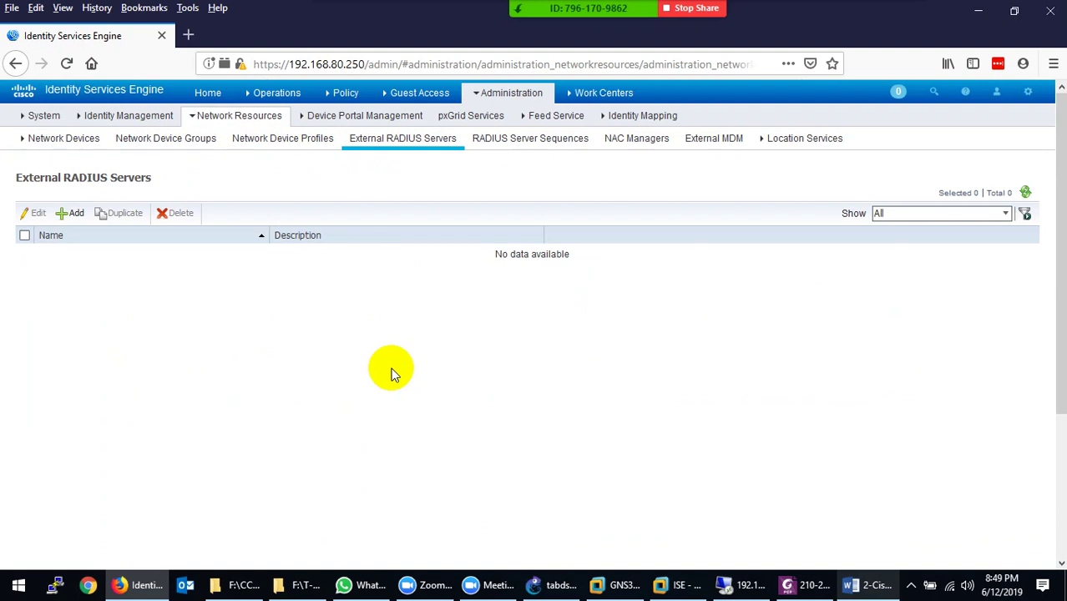
click(531, 139)
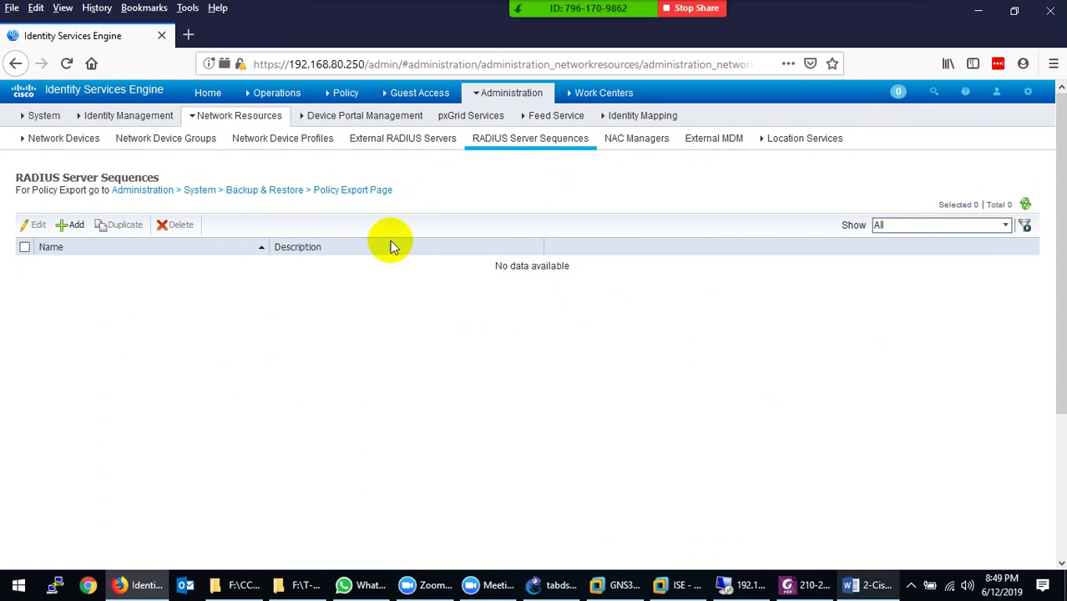
mouse_move(411, 97)
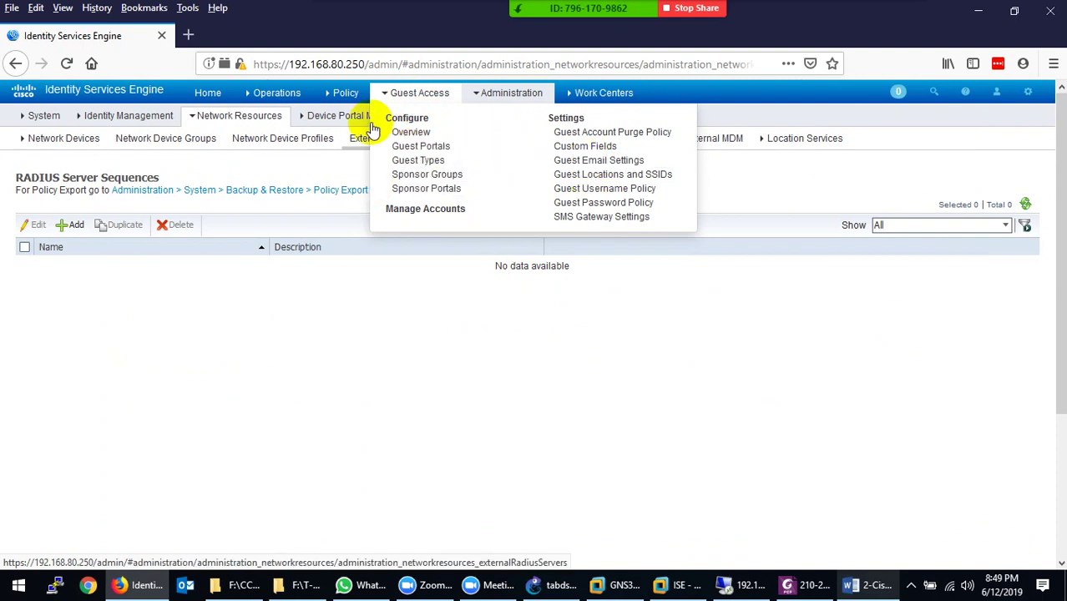
Preview the top menus, then open Work Centers > Device Administration > Identities
mouse_move(610, 98)
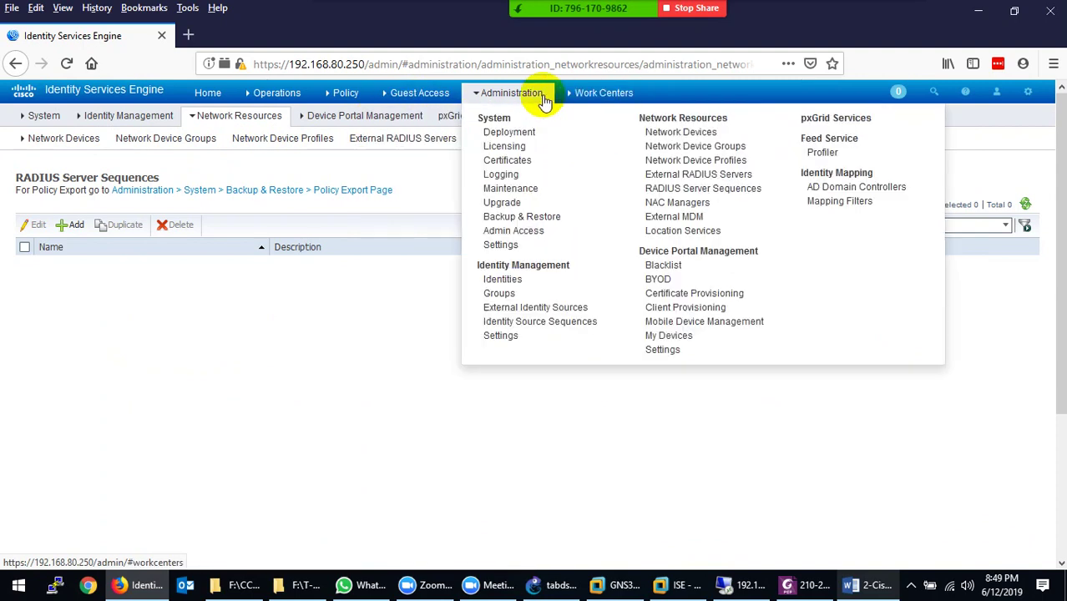
mouse_move(259, 106)
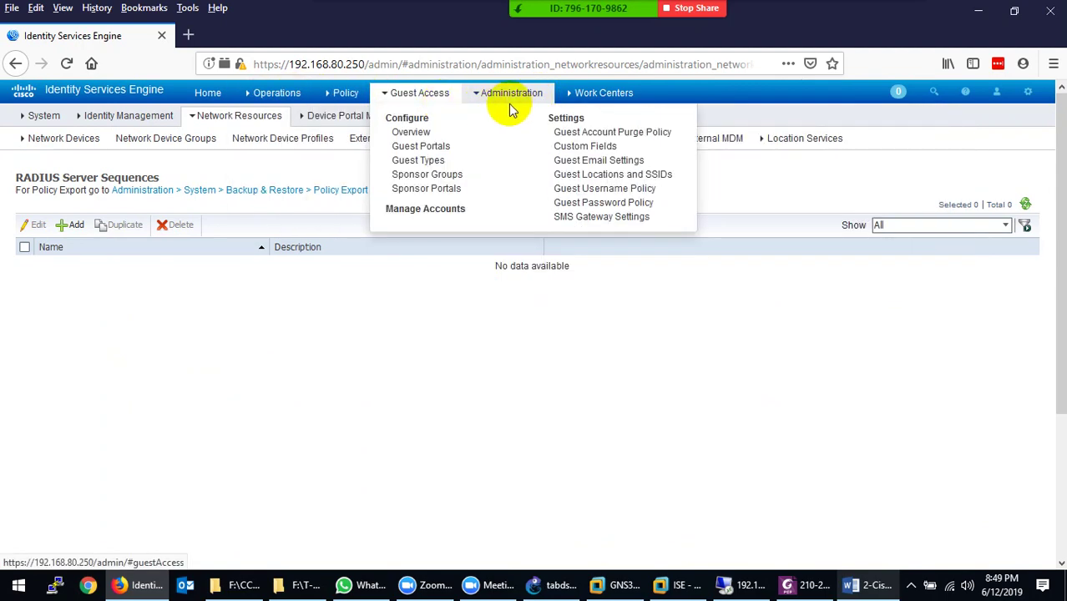
mouse_move(572, 96)
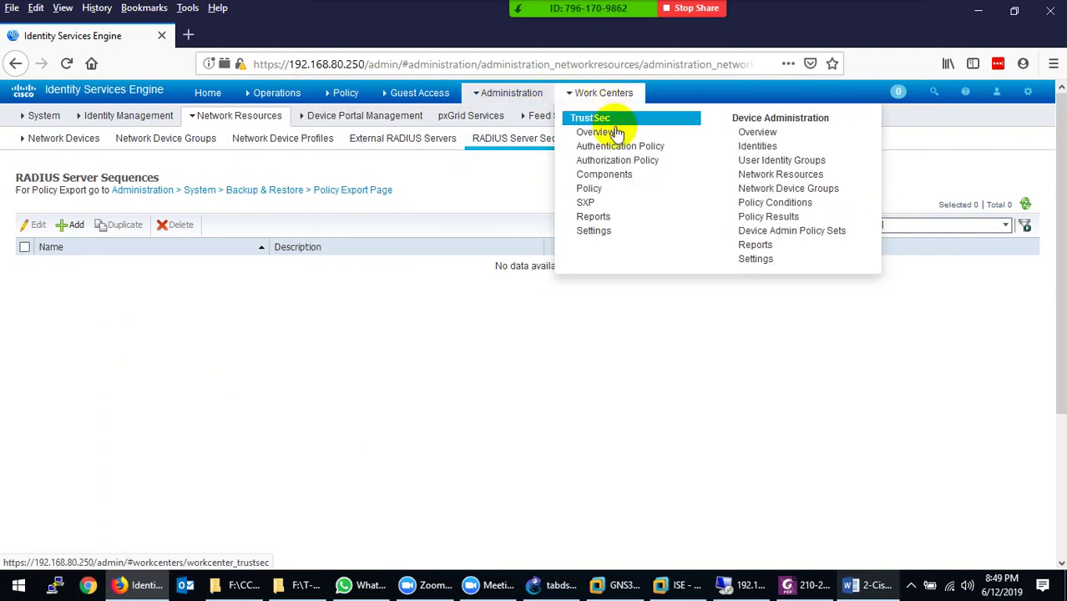
mouse_move(517, 104)
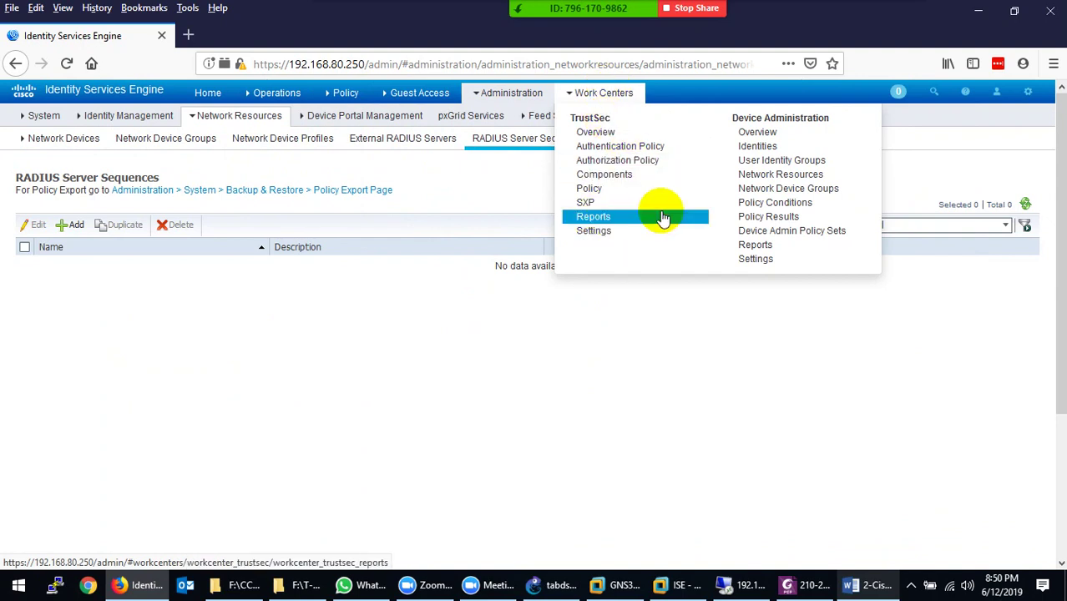
mouse_move(488, 95)
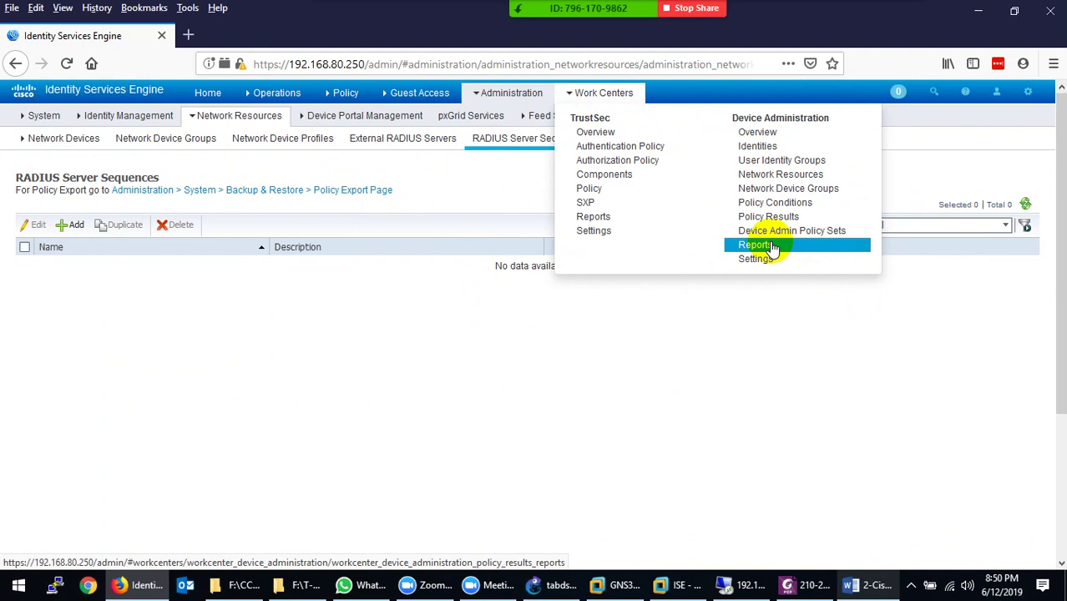
click(797, 151)
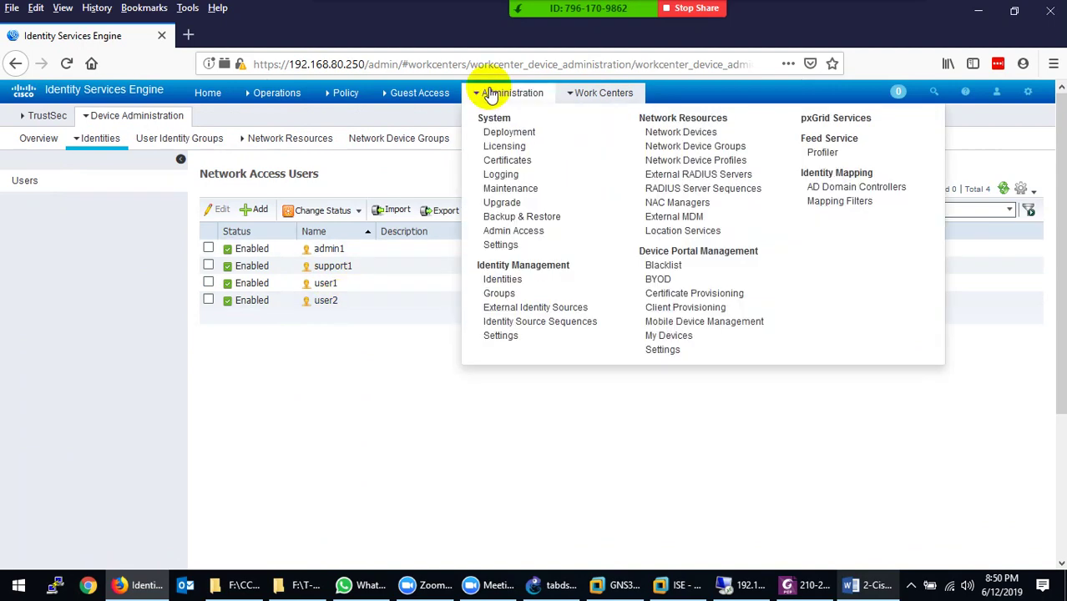
Show Administration > Identity Management > Identities users, then glance at Administration and Work Centers menus
click(503, 279)
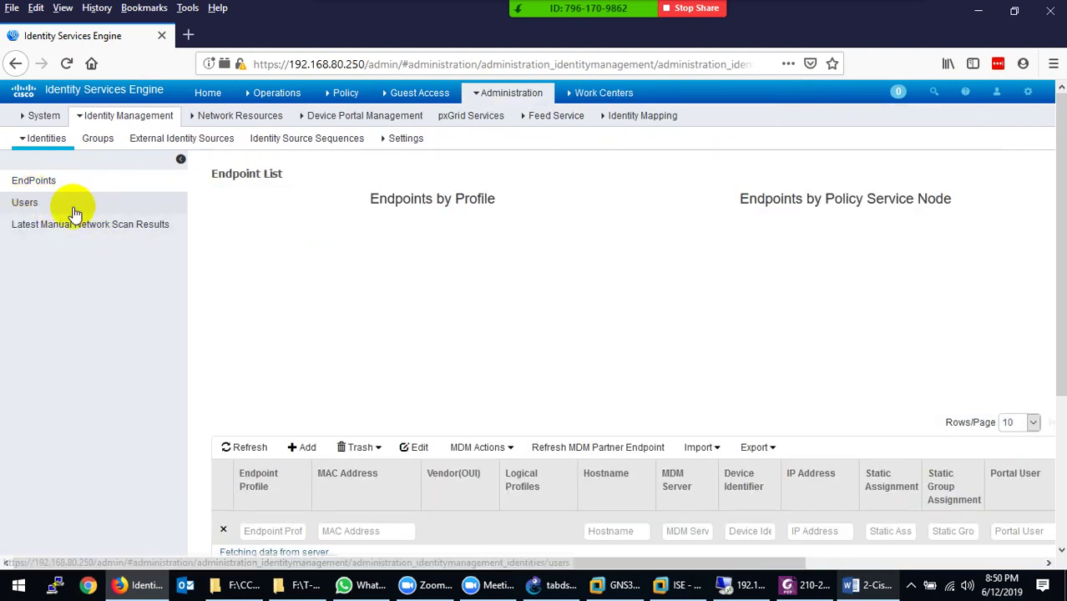
click(31, 202)
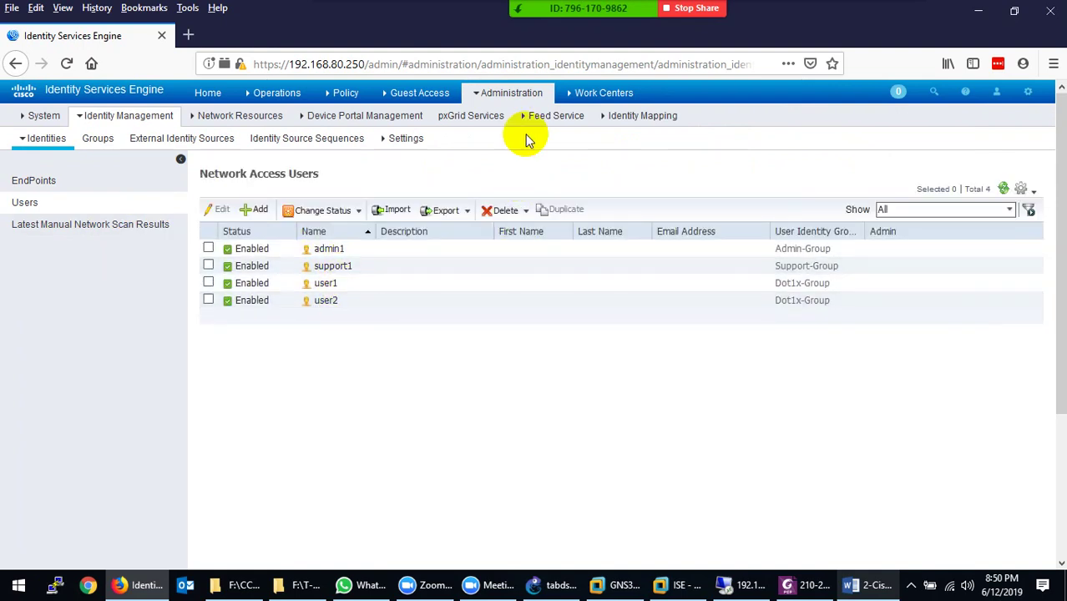
click(511, 93)
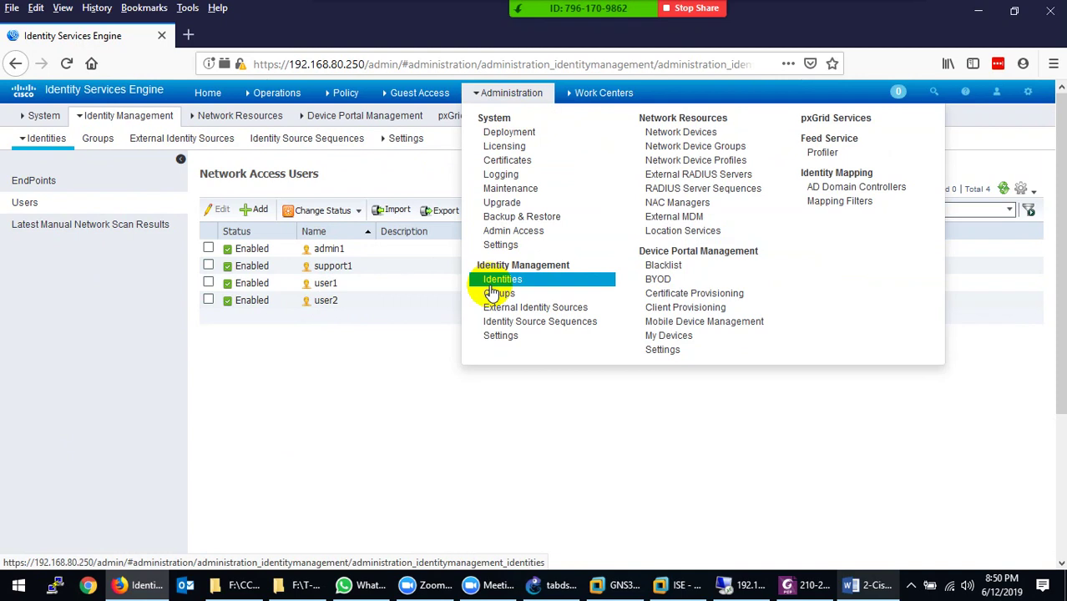
click(595, 92)
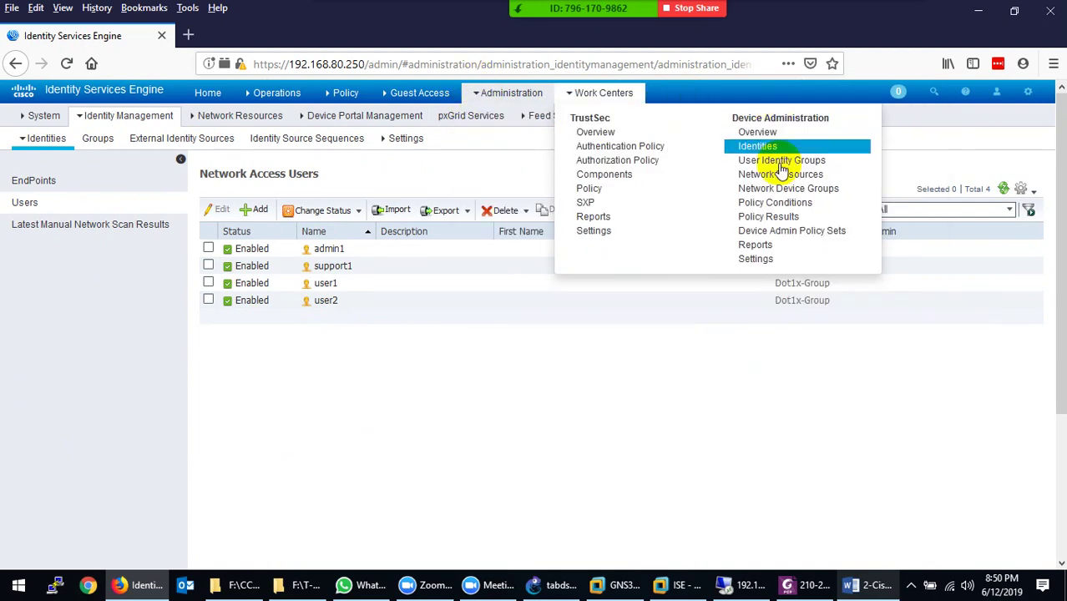
mouse_move(420, 115)
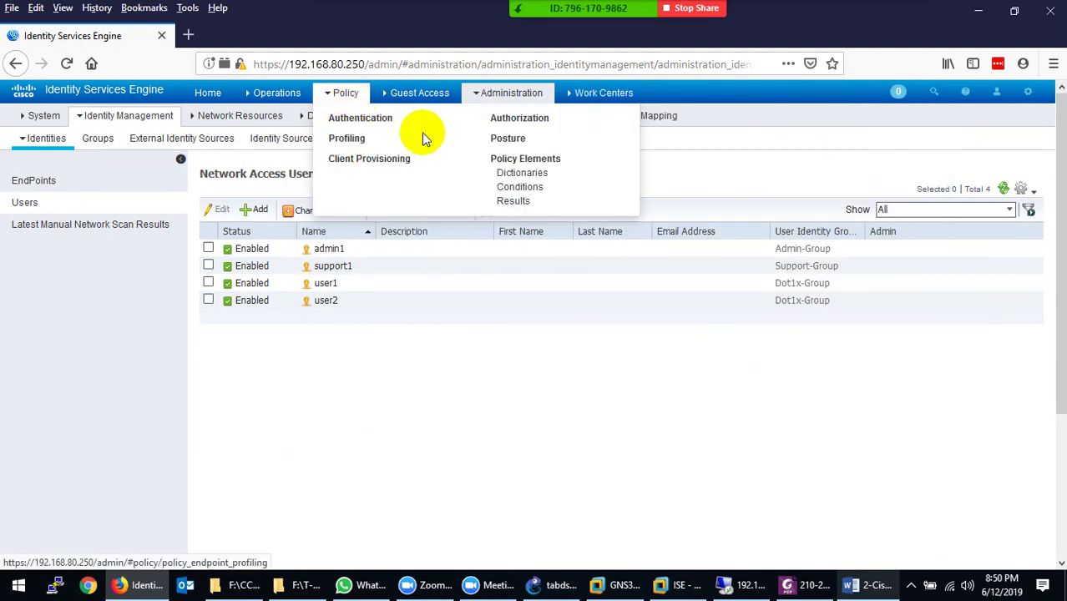
mouse_move(595, 100)
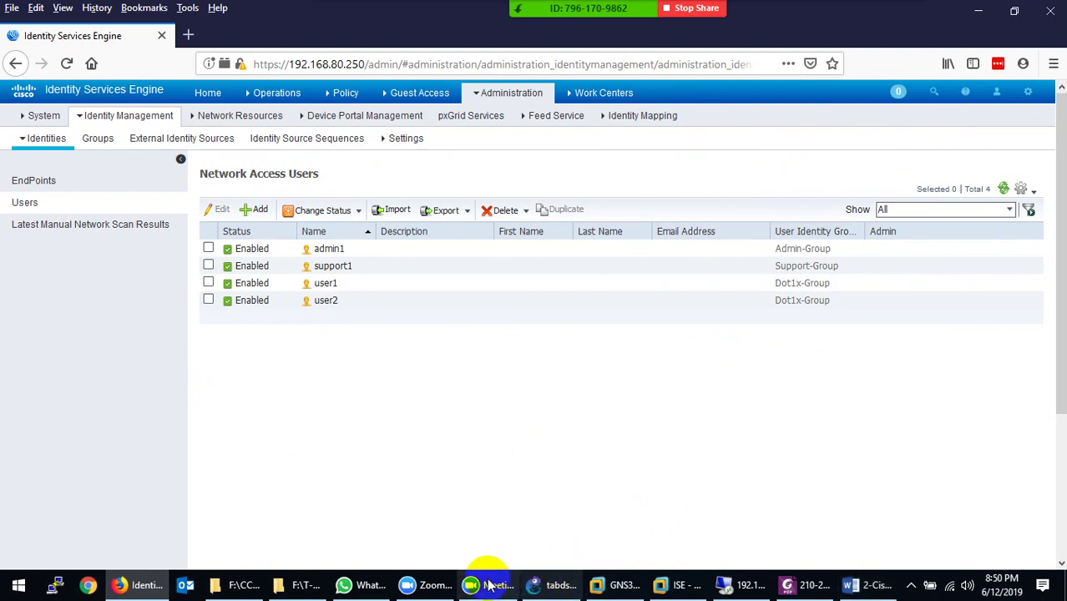
click(864, 584)
scroll(520, 417, down, 18)
scroll(538, 412, down, 15)
scroll(540, 411, down, 15)
scroll(548, 415, down, 12)
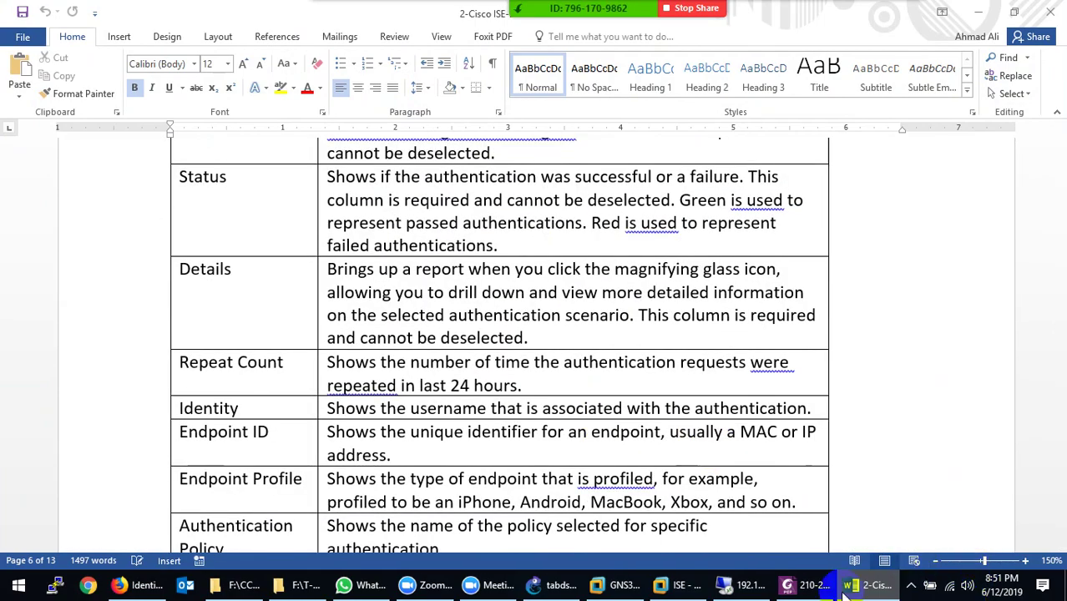
click(868, 585)
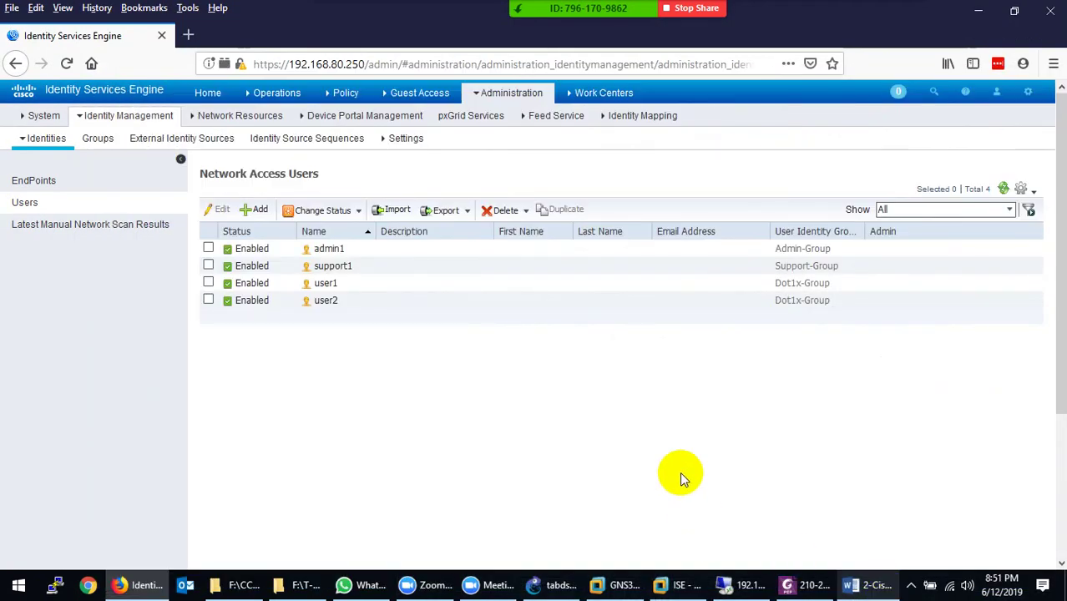
In the 210-260 outline PDF, select the AAA objective phrases in sections 2.2.b to 2.2.e
click(808, 586)
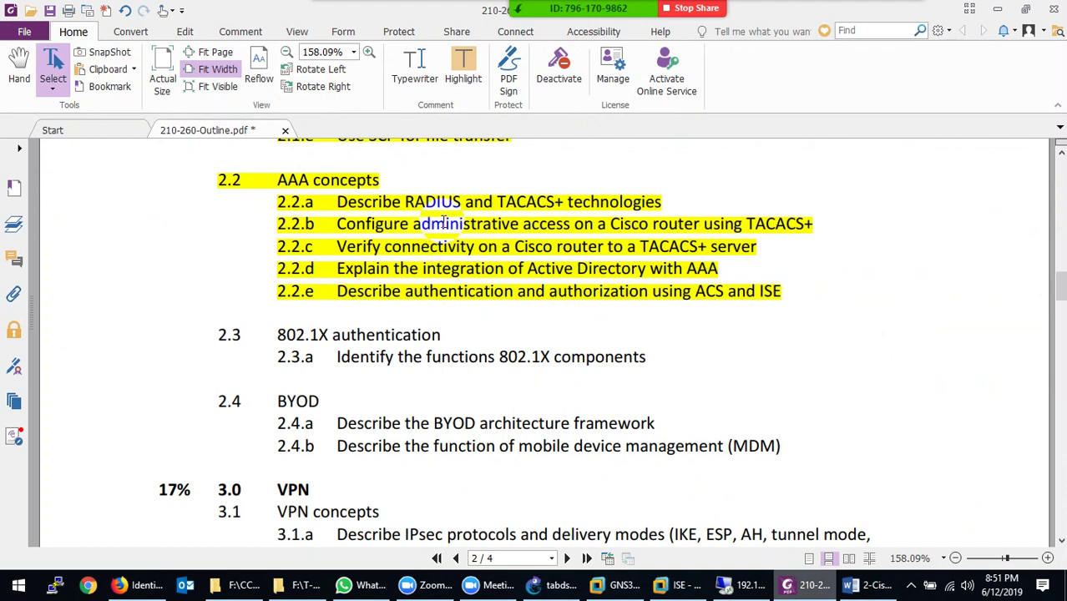
drag(443, 224, 582, 224)
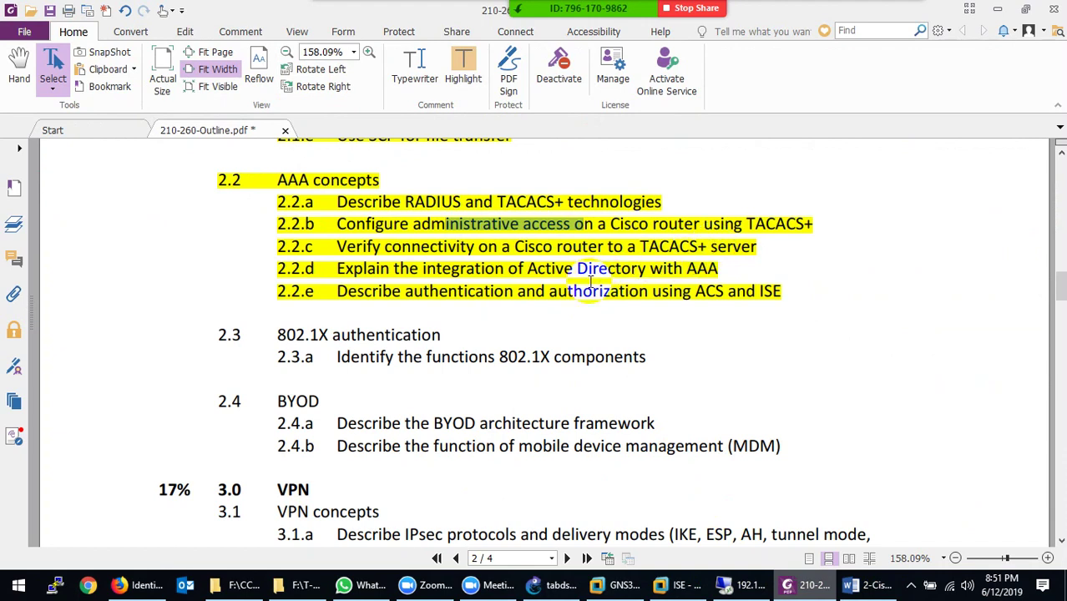
drag(570, 246, 727, 242)
drag(478, 224, 678, 224)
drag(720, 269, 509, 271)
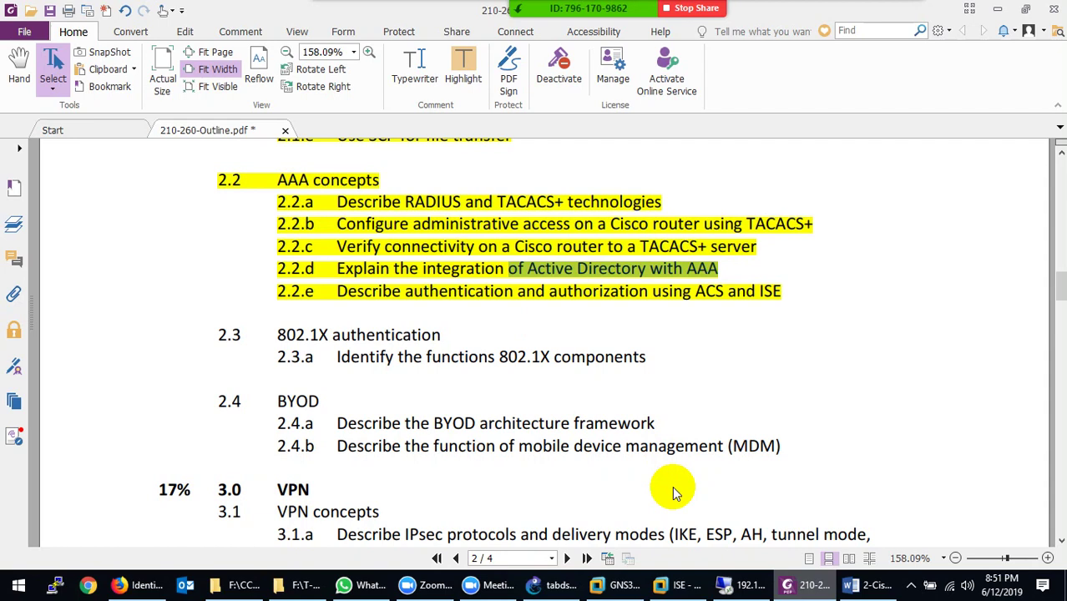
click(692, 291)
drag(692, 291, 725, 292)
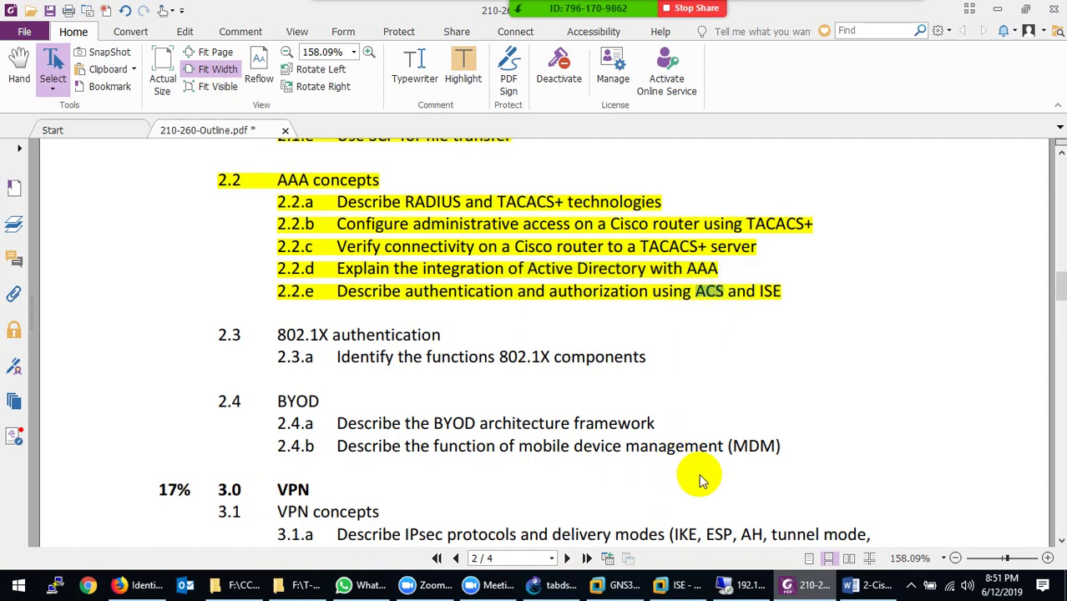
In the full-screen remote desktop, try powering on ISE-2 and dismiss the not-enough-memory error
click(738, 586)
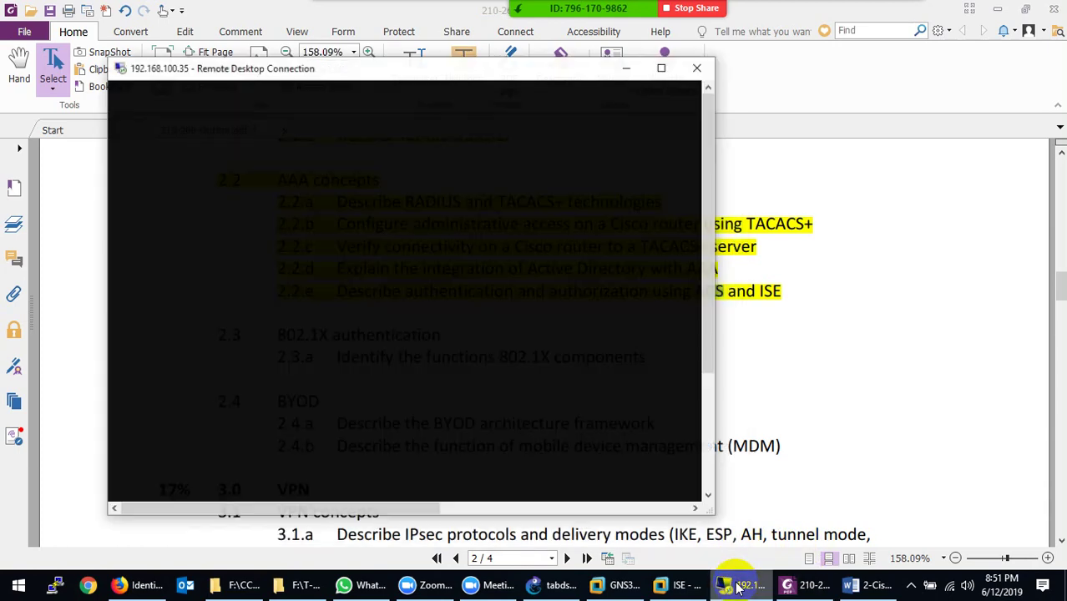
click(656, 58)
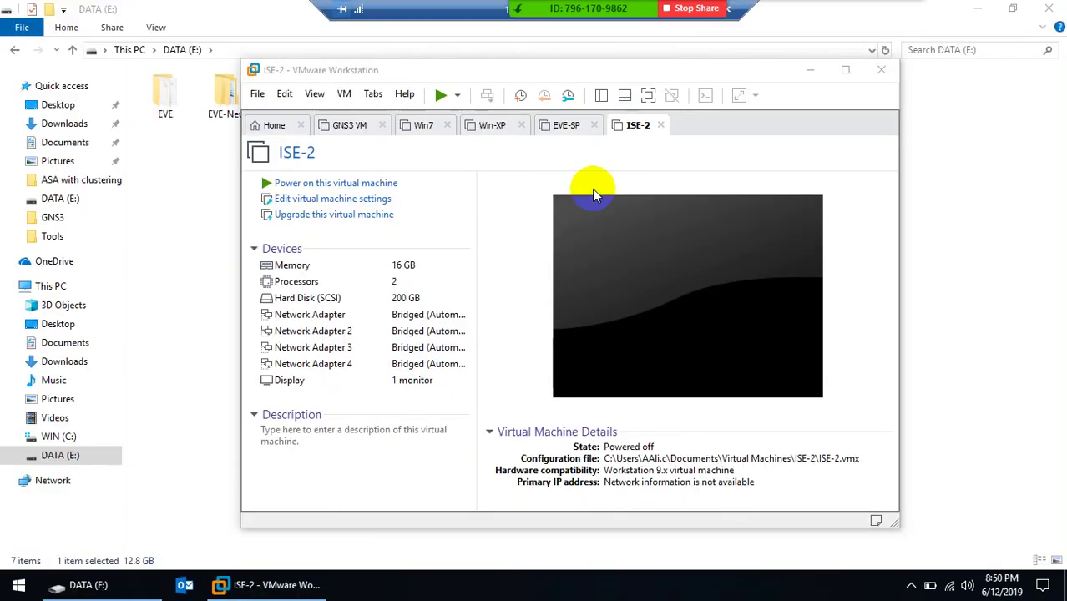
click(322, 186)
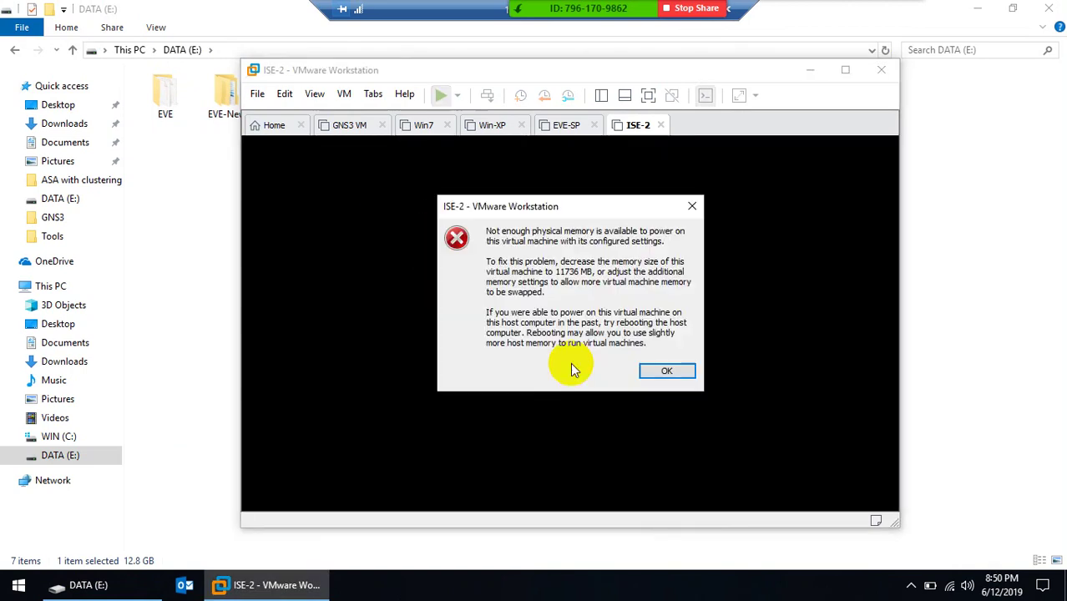
click(668, 371)
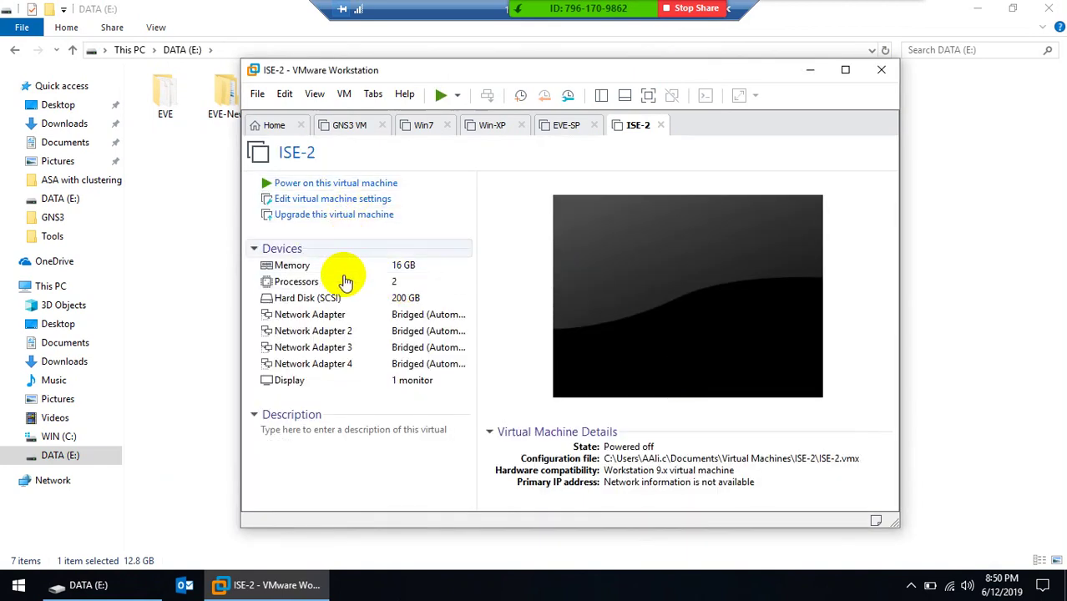
Lower the ISE-2 memory allocation from 16 GB to about 4.3 GB and apply it
click(298, 269)
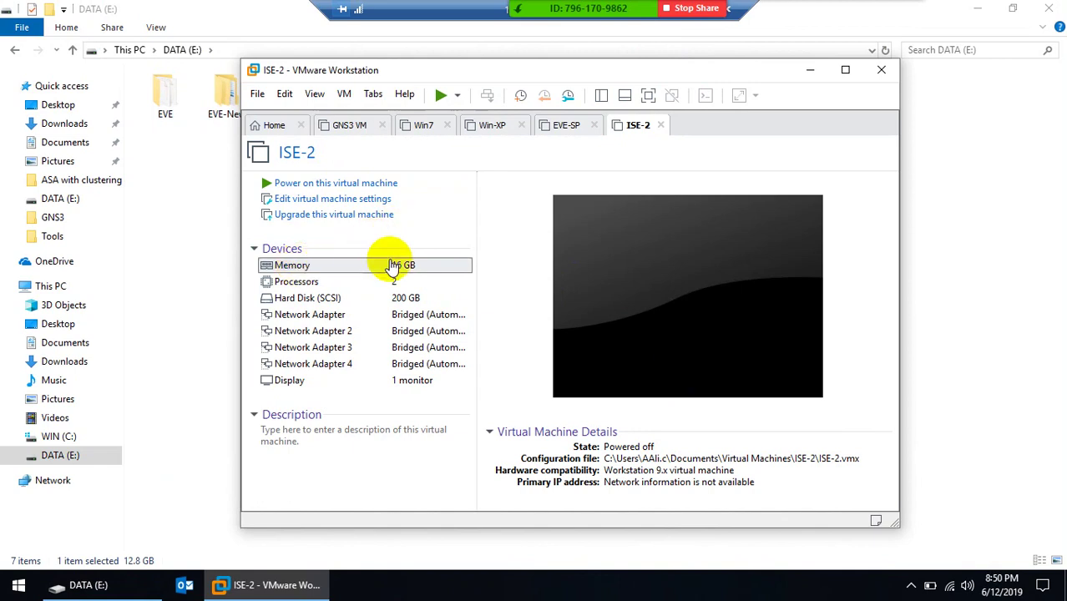
double_click(414, 289)
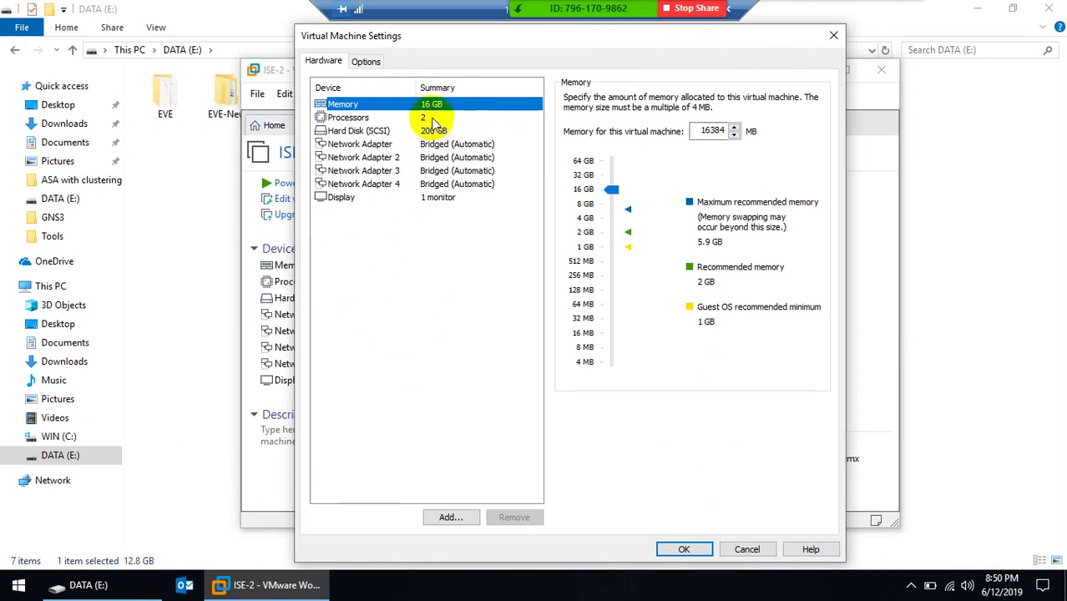
drag(614, 193, 605, 215)
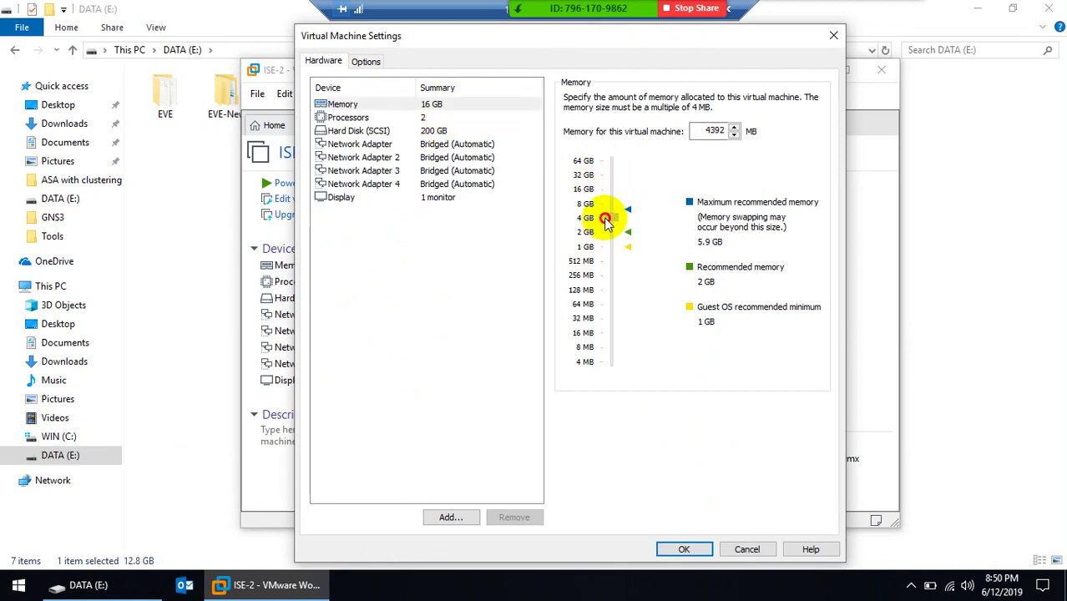
click(683, 546)
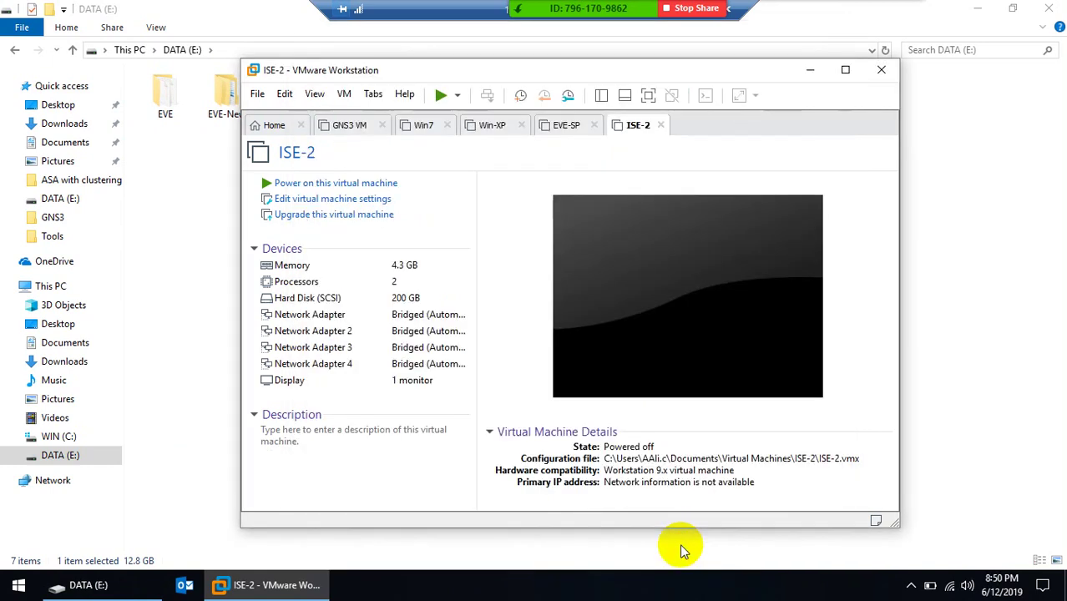
Power on ISE-2 and reposition the remote desktop window before returning it to full screen
click(318, 186)
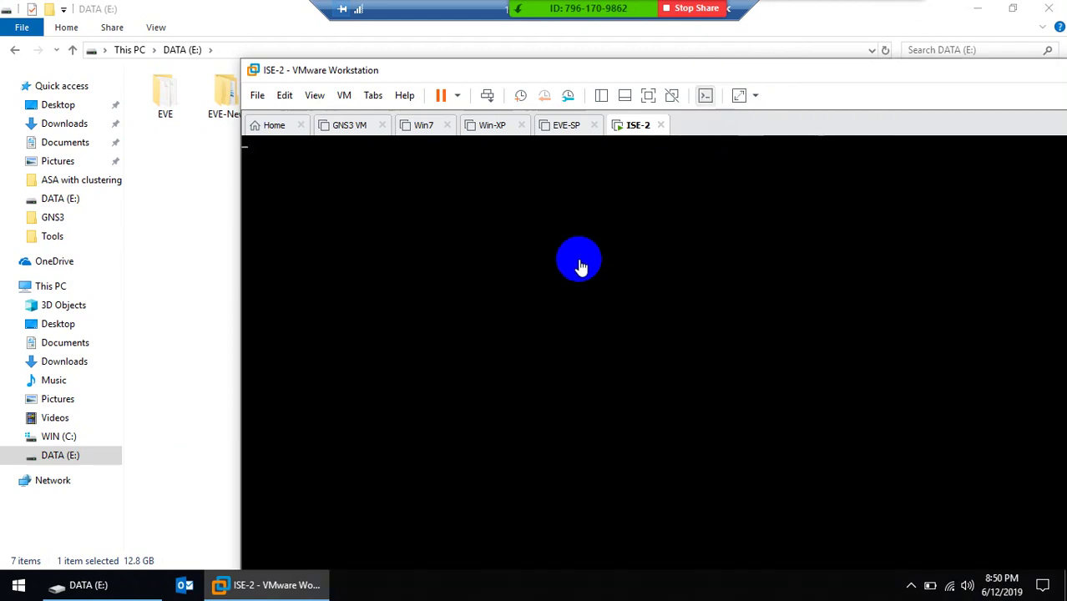
drag(730, 71, 525, 52)
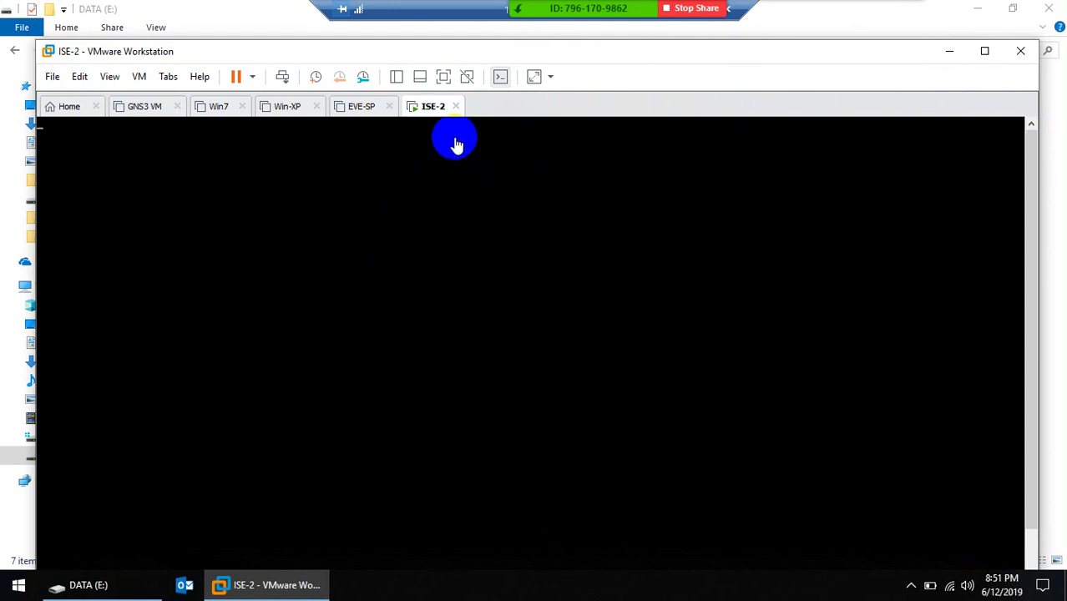
double_click(422, 8)
drag(422, 42, 449, 120)
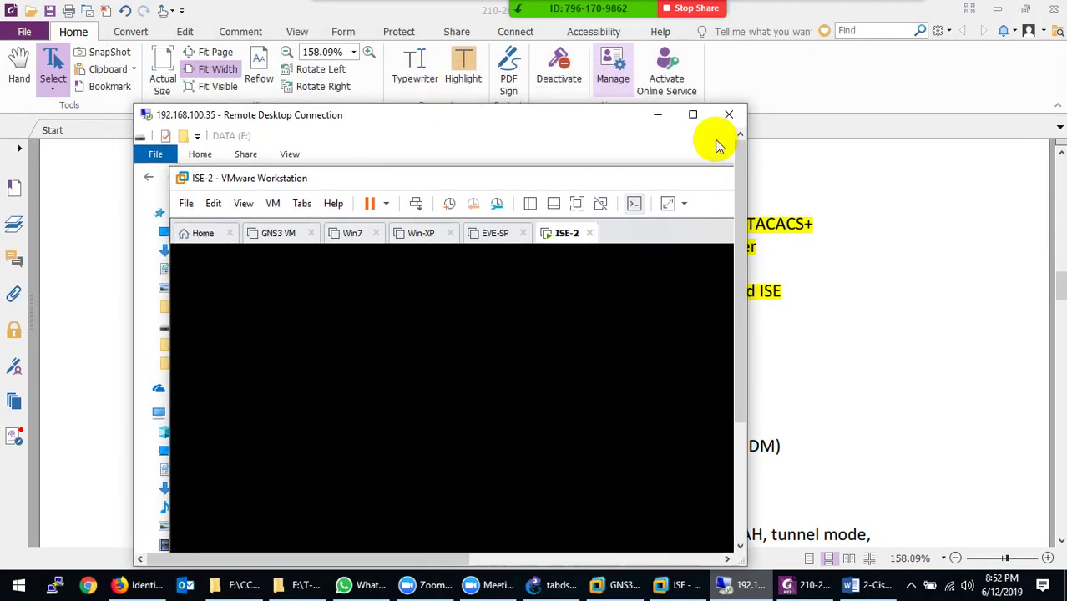
drag(749, 153, 974, 148)
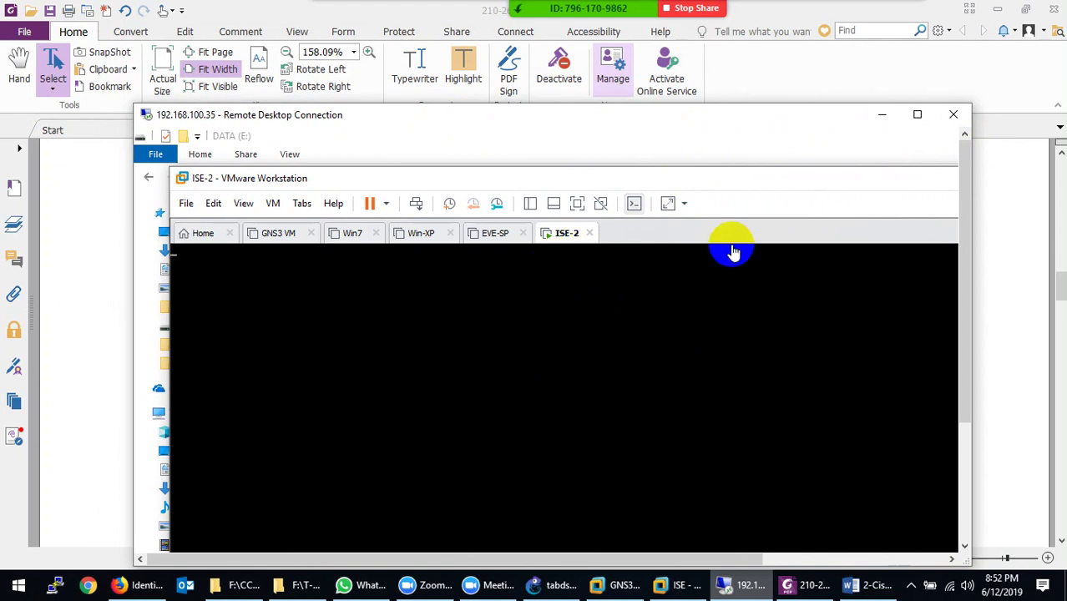
drag(972, 233, 944, 220)
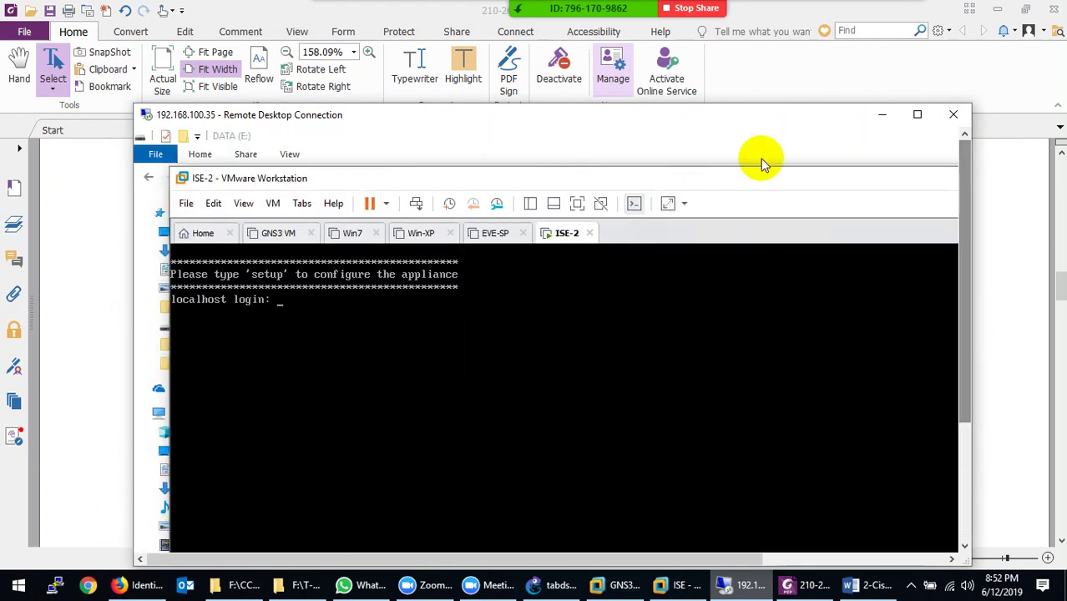
click(917, 114)
Enter setup at the ISE-2 console login prompt and maximize the VMware window
click(332, 216)
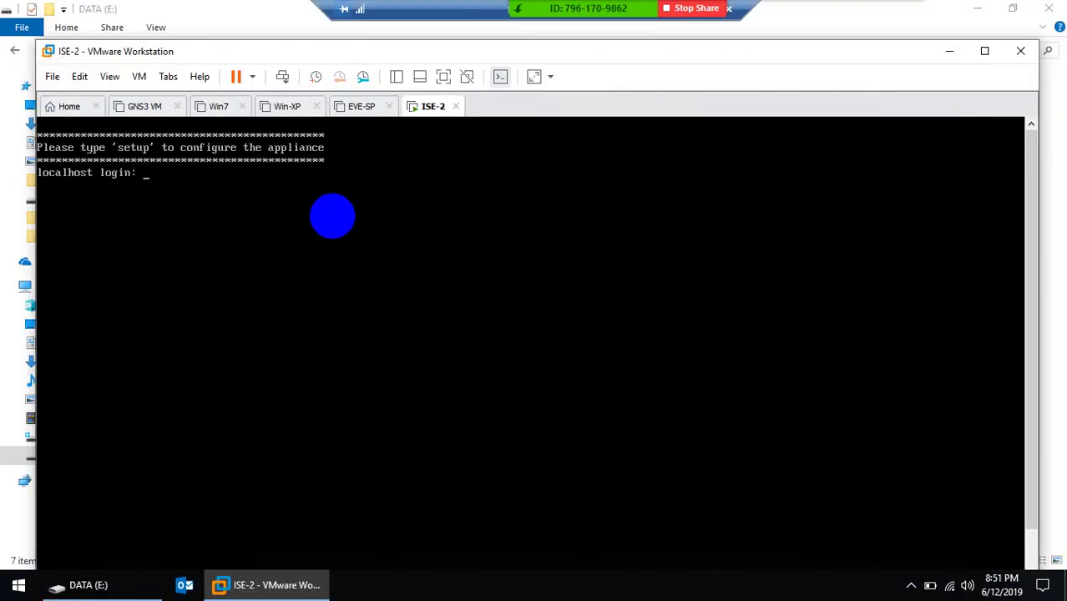
text(d)
key(BackSpace)
text(setup)
key(Return)
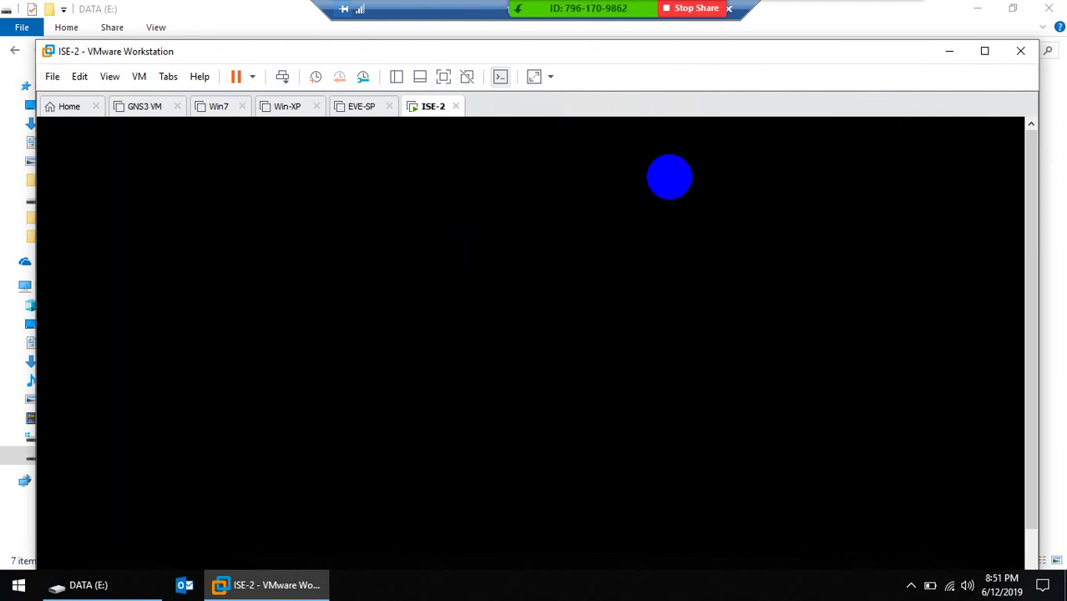
click(982, 53)
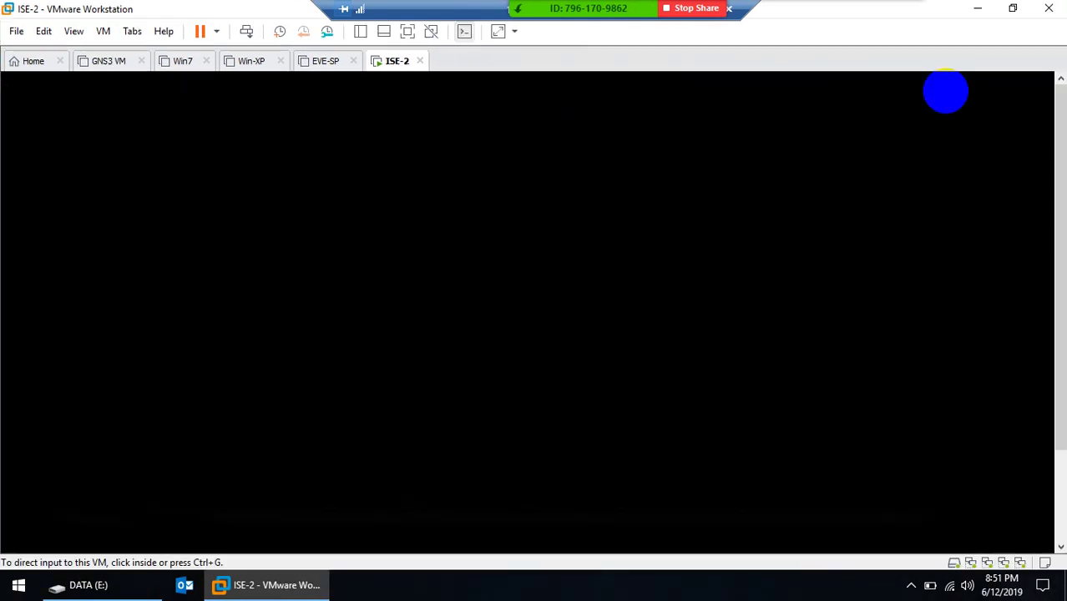
drag(1059, 378, 1055, 512)
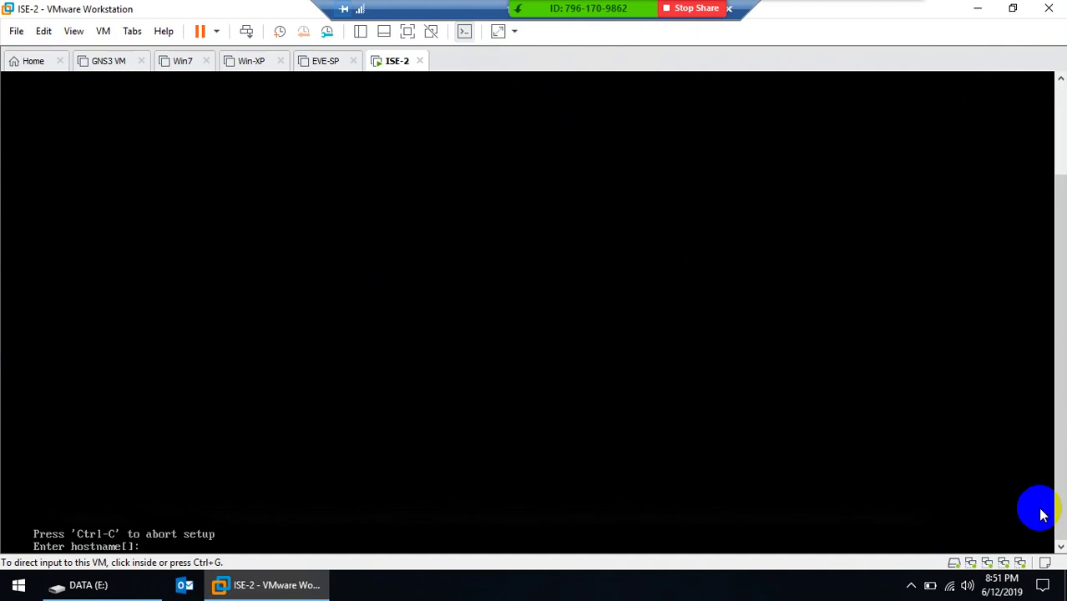
Enter hostname ISE, IP address 192.168.80.100 and netmask 255.255.255.0 at the setup prompts
click(1041, 515)
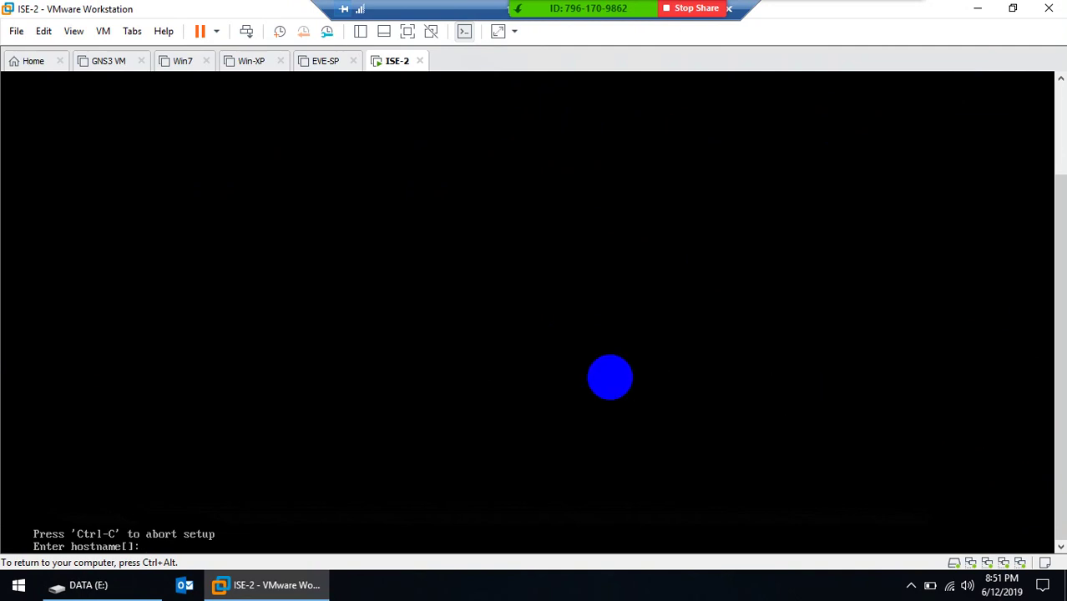
text(ISE)
key(Return)
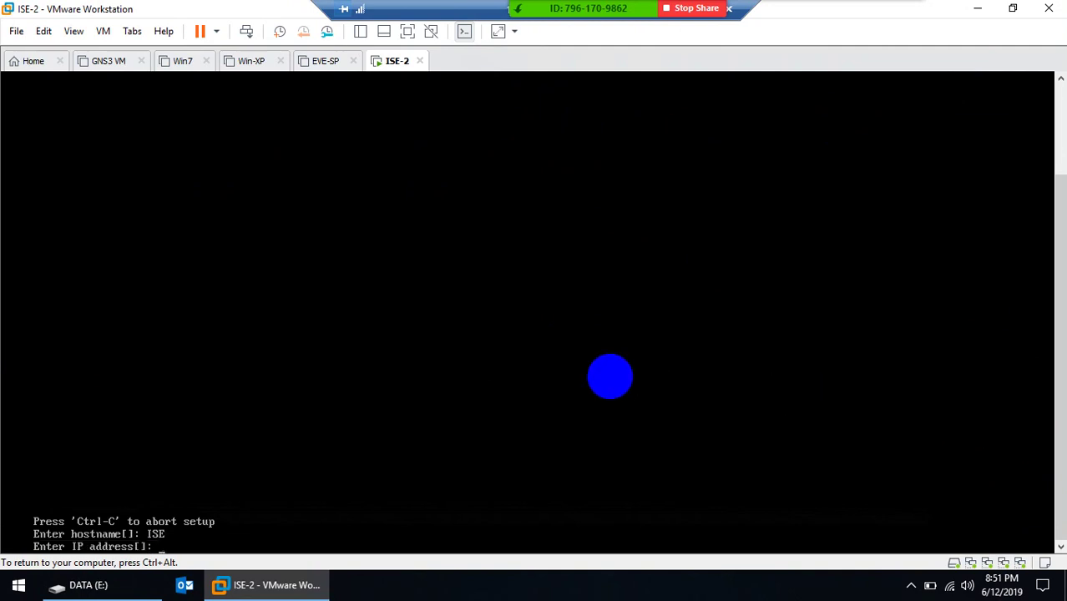
text(192.168.80.100)
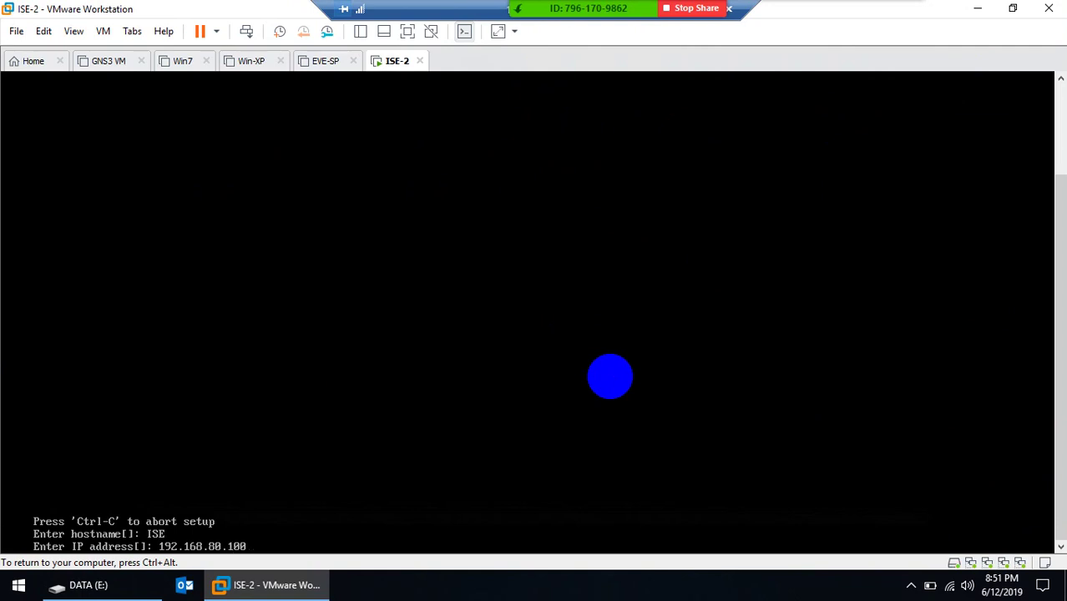
key(Return)
text(2)
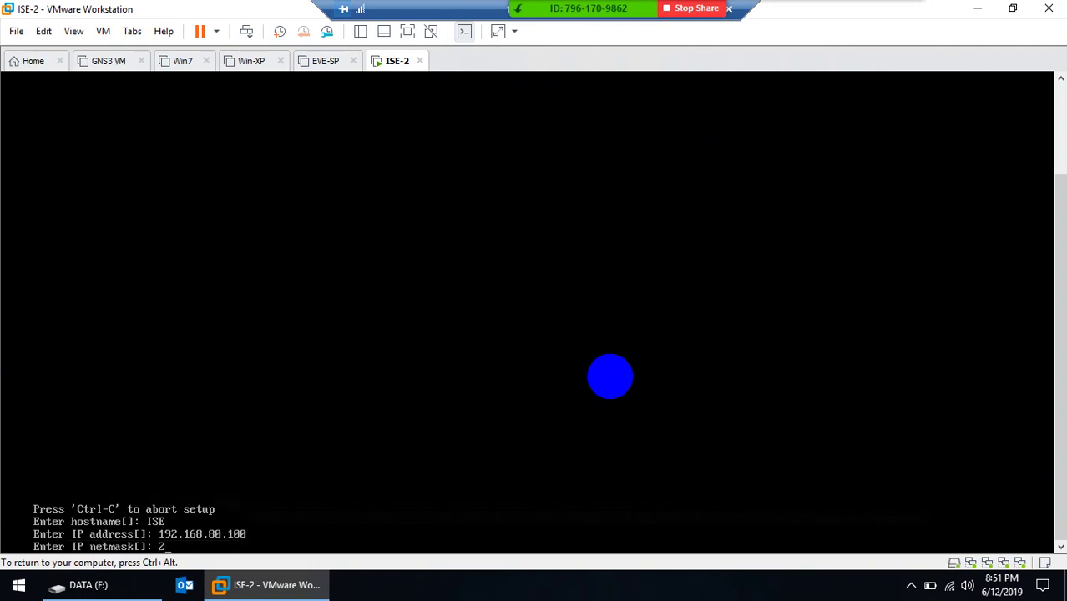
text(55.255.255.0)
key(Return)
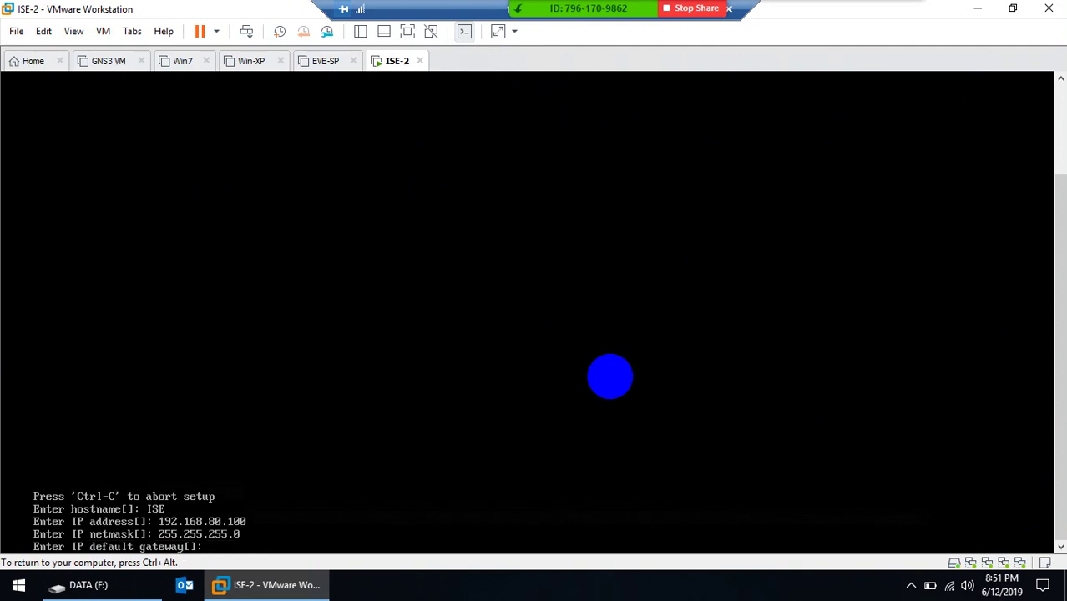
Enter default gateway 192.168.80.1 and DNS domain google.com
text(192.168.80.1)
key(Return)
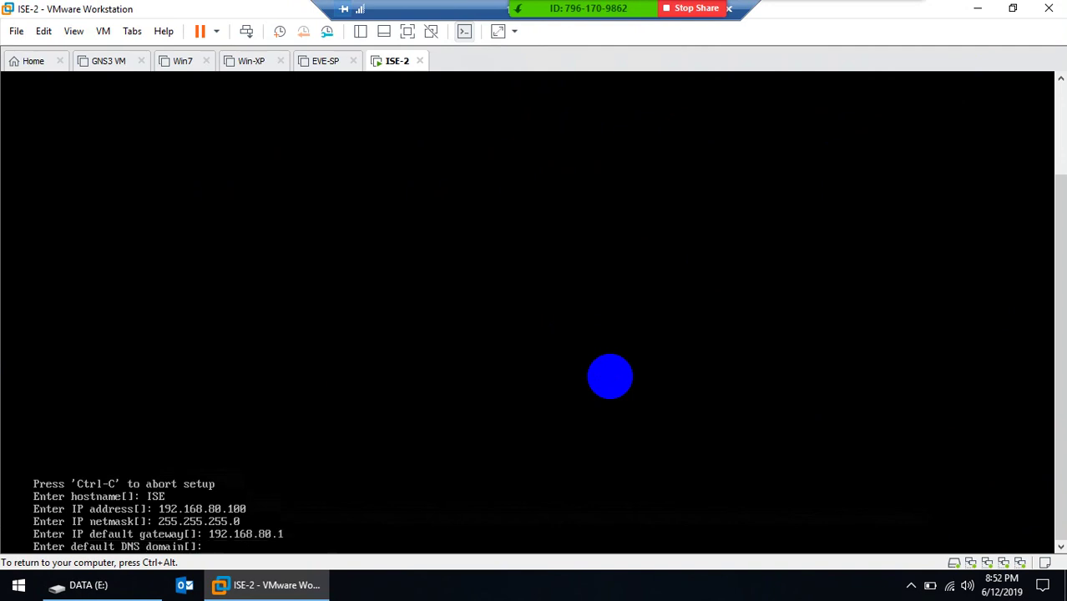
text(goo)
key(BackSpace)
key(BackSpace)
text(8.8.8.8)
key(Return)
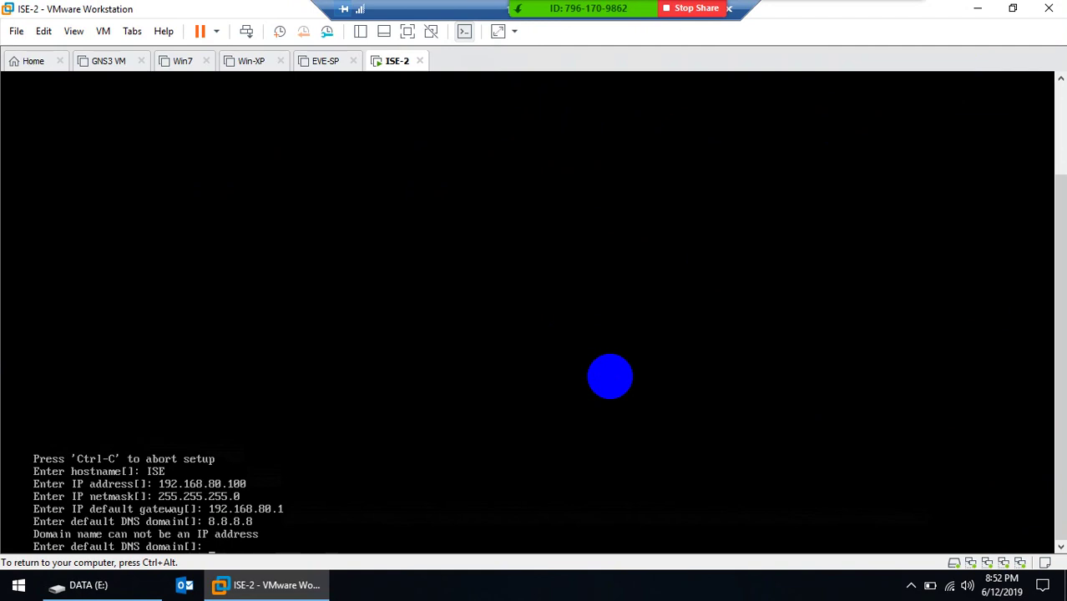
text(google.com)
key(Return)
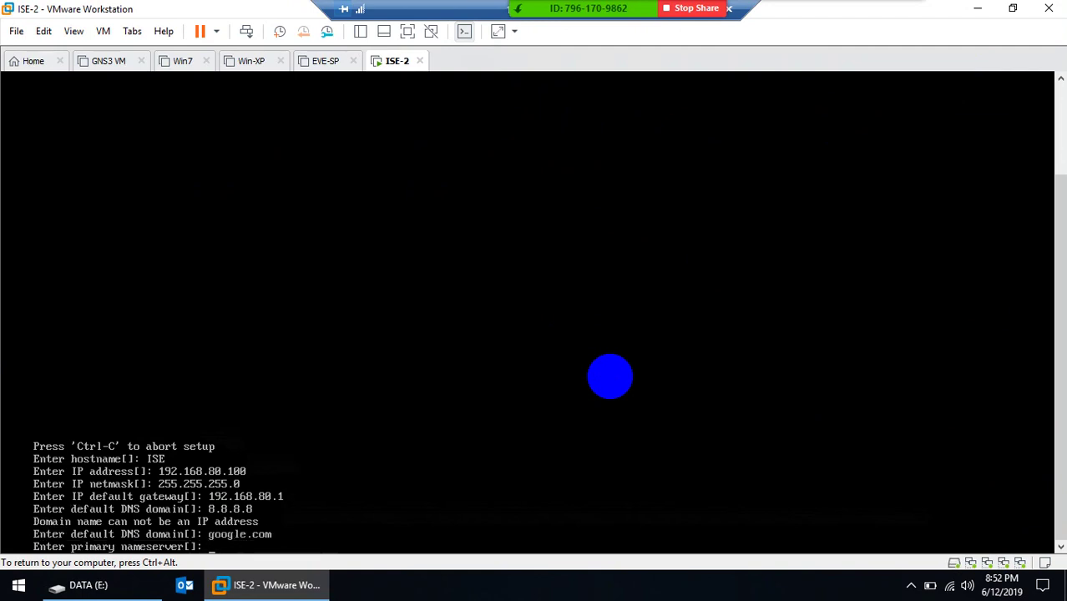